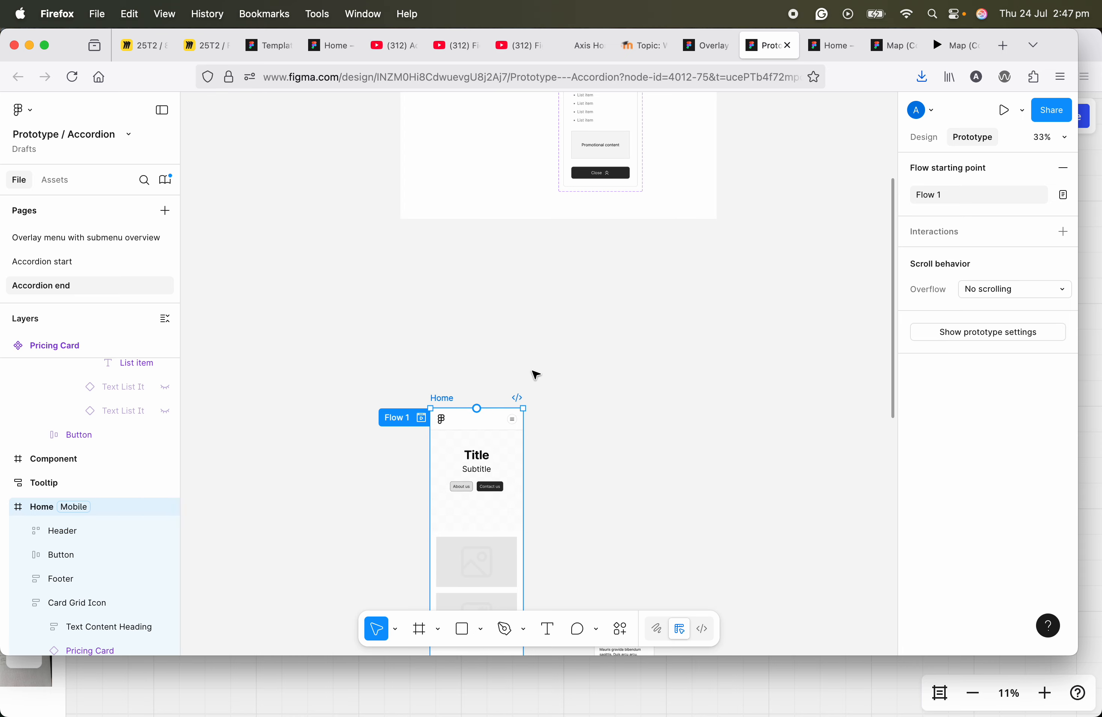
Step: Preview the Home frame's prototype flow and test the pricing card by expanding and closing it
scroll(445, 503, down, 1)
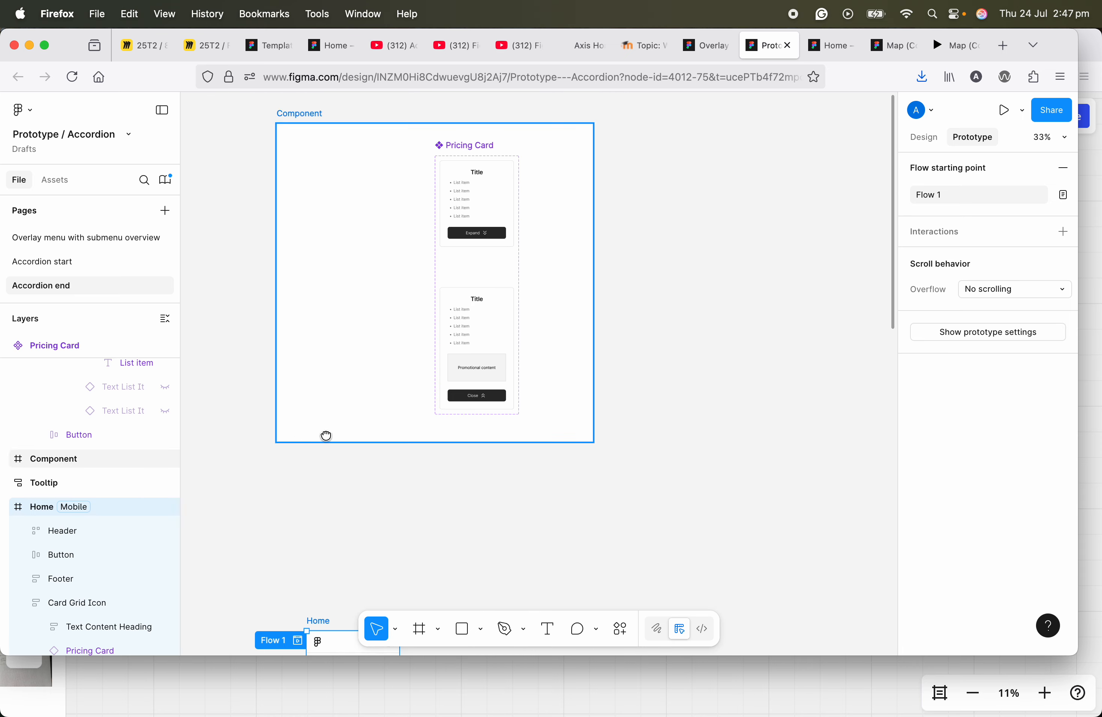
scroll(316, 443, down, 5)
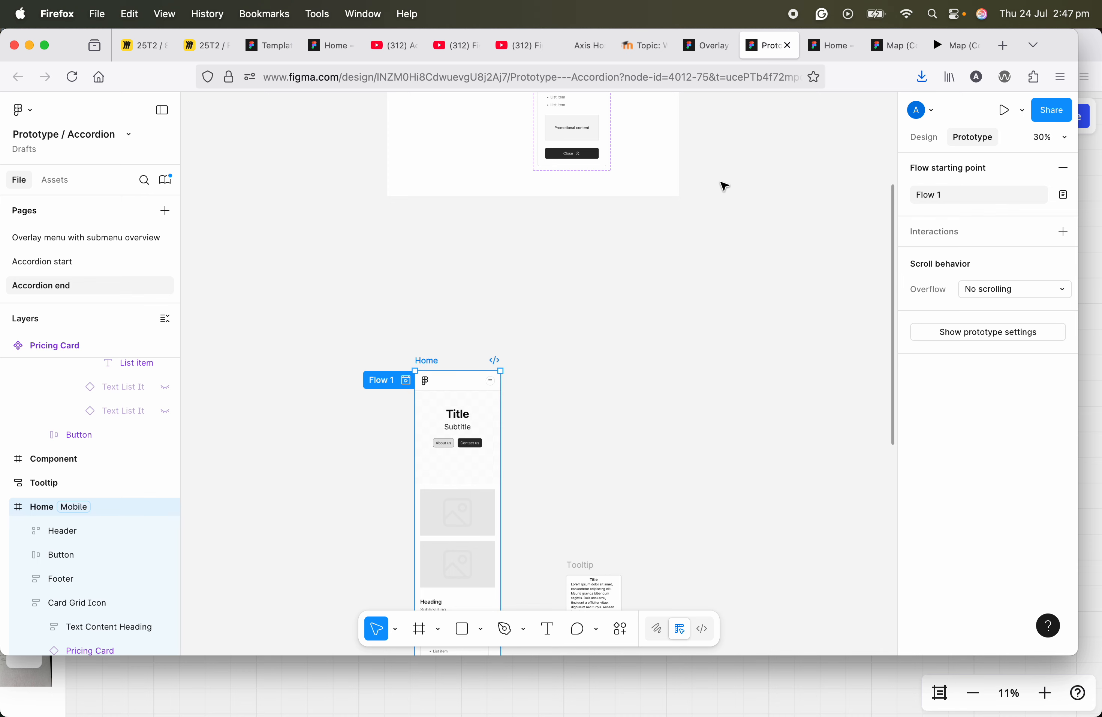
click(1005, 111)
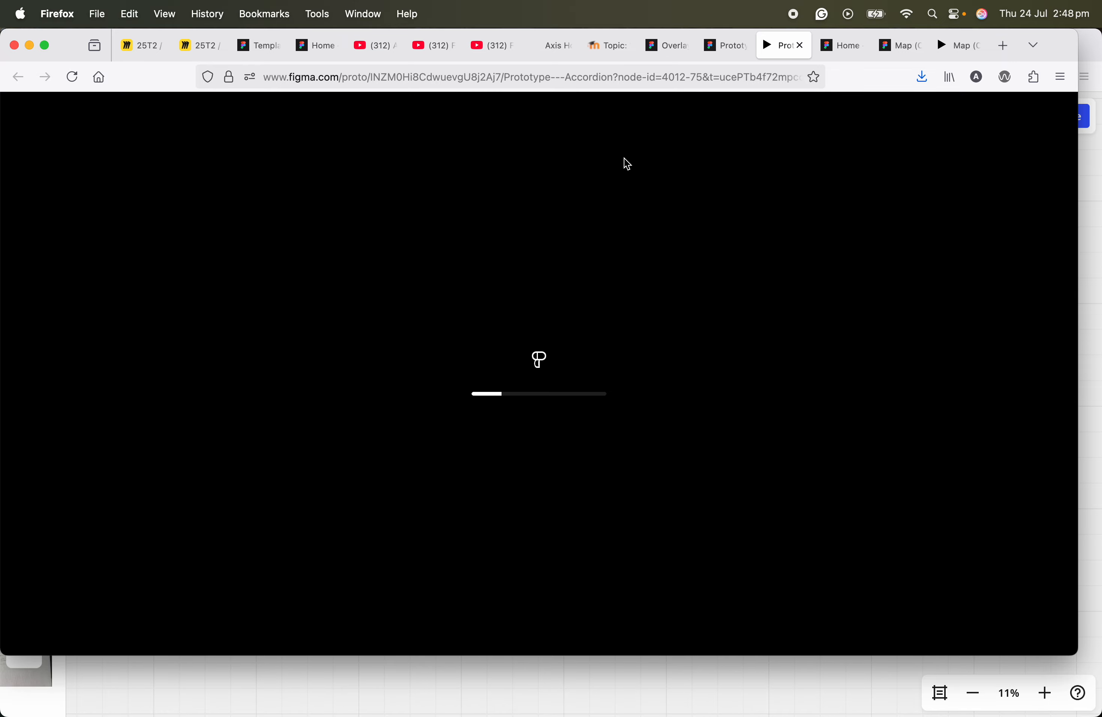
scroll(539, 399, down, 10)
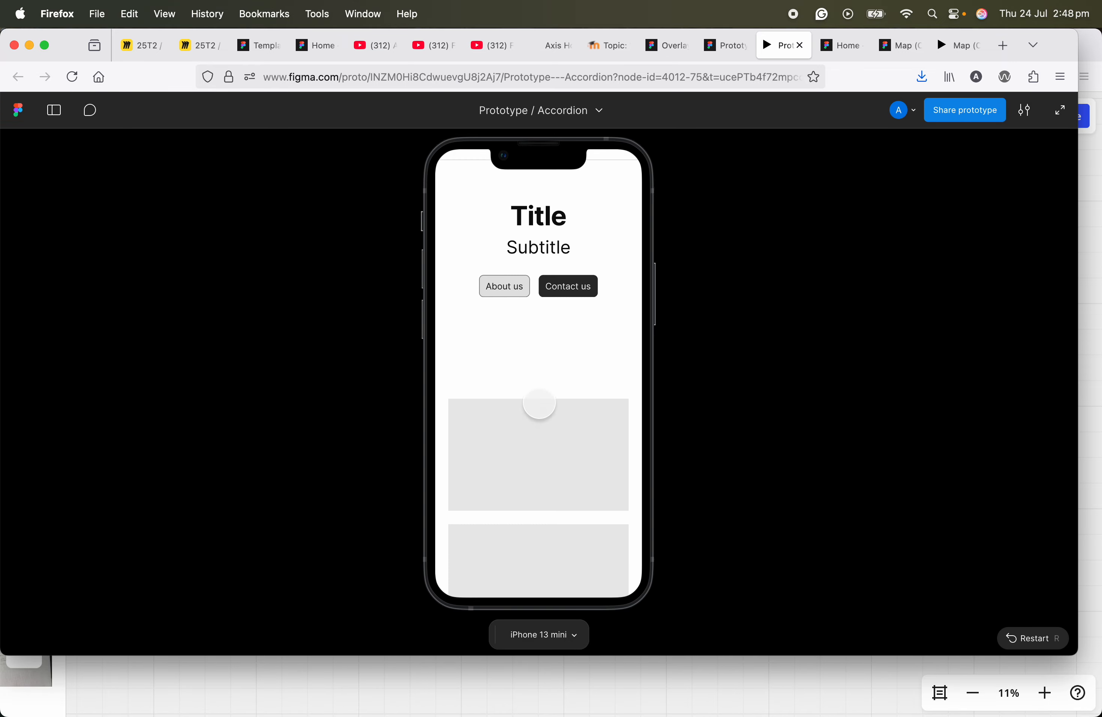
scroll(584, 413, down, 6)
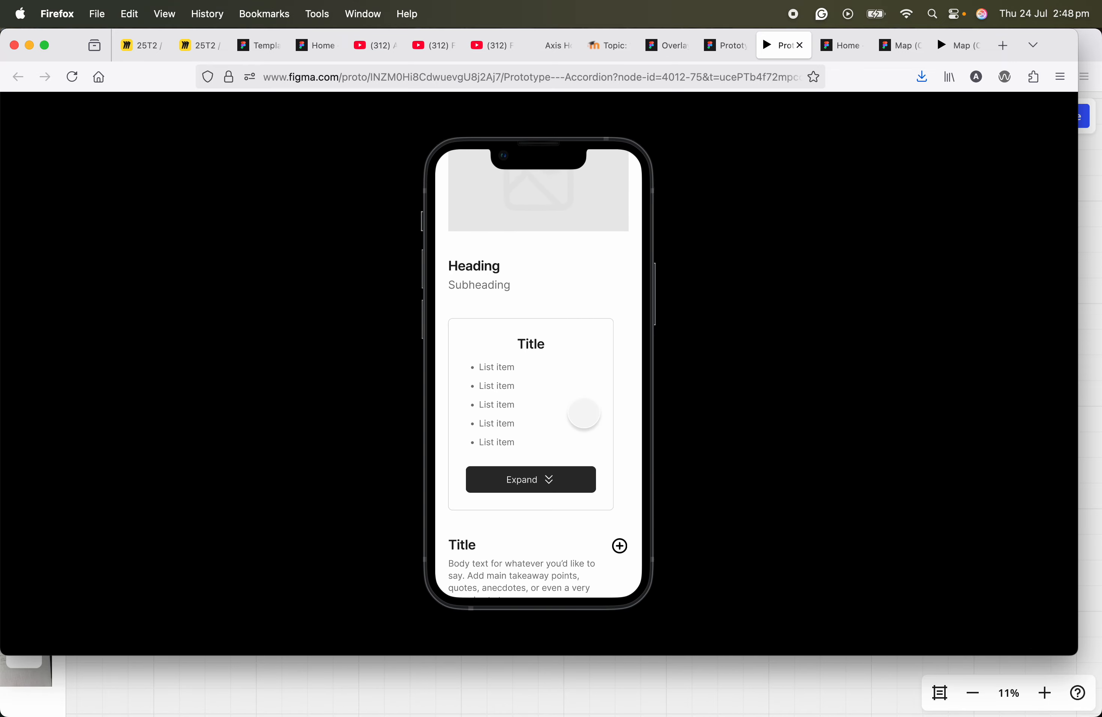
click(545, 410)
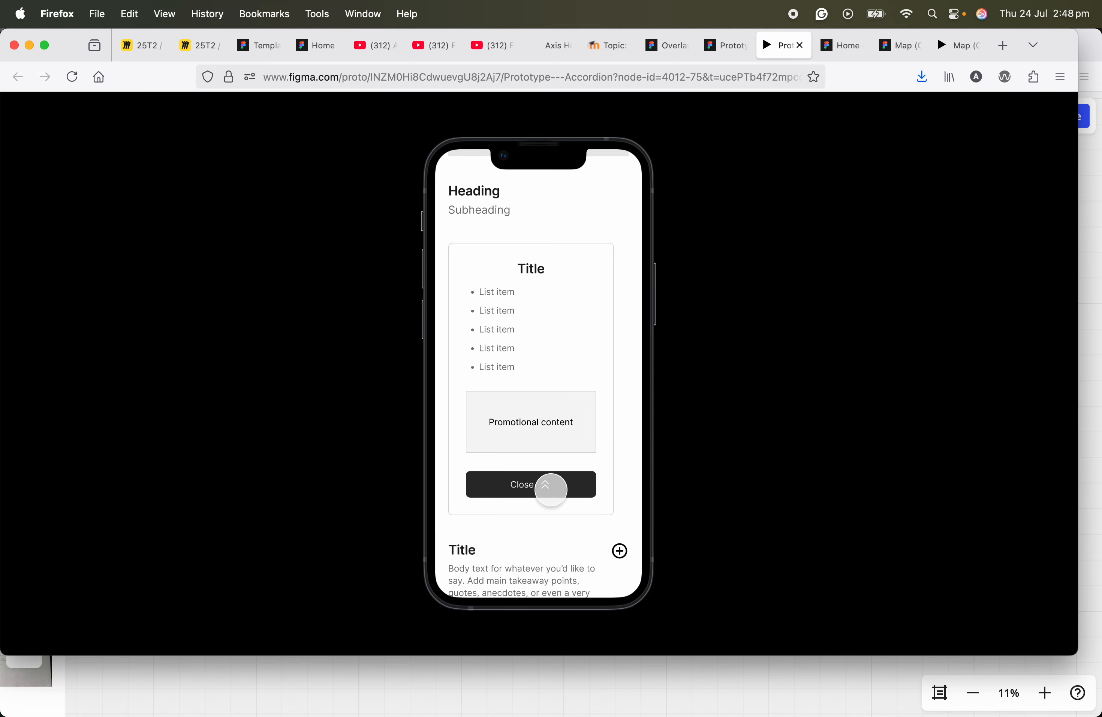
click(544, 486)
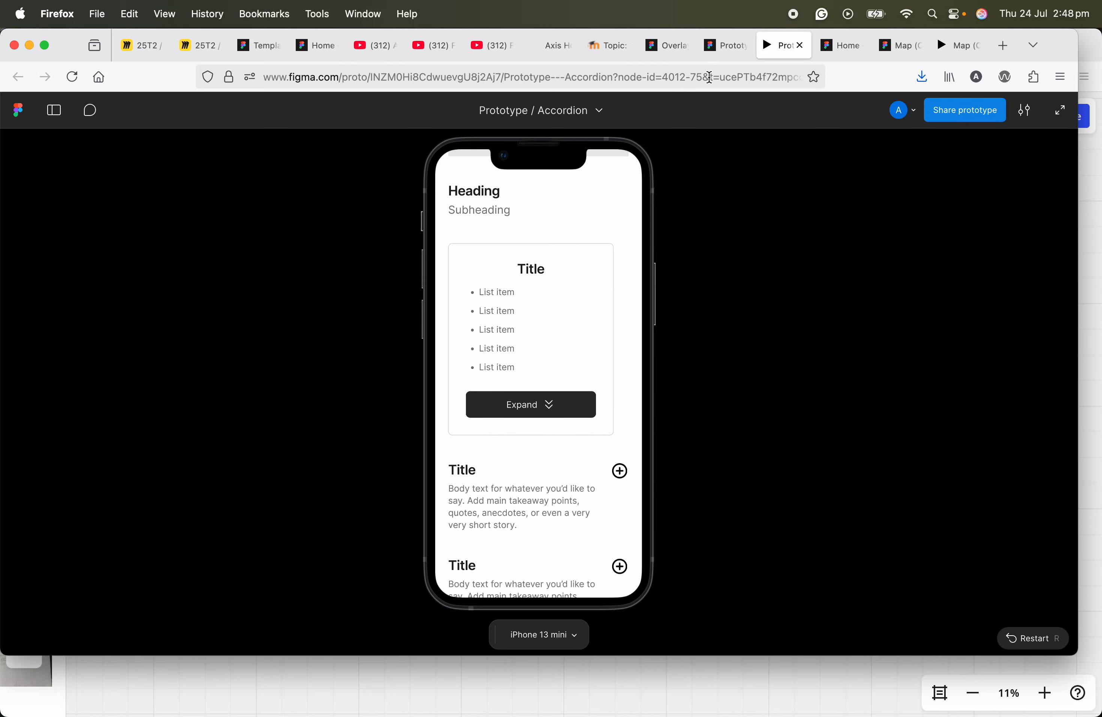
Step: Return to the Prototype / Accordion design file and open the Accordion start page
mouse_move(728, 50)
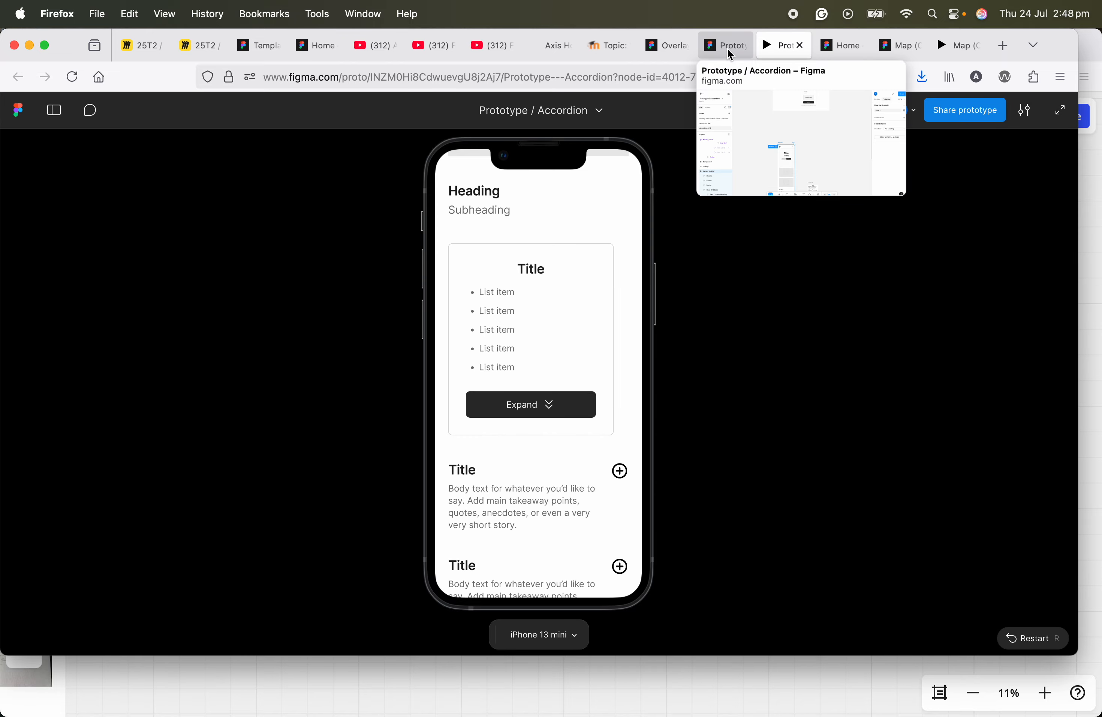
click(728, 48)
drag(494, 338, 480, 497)
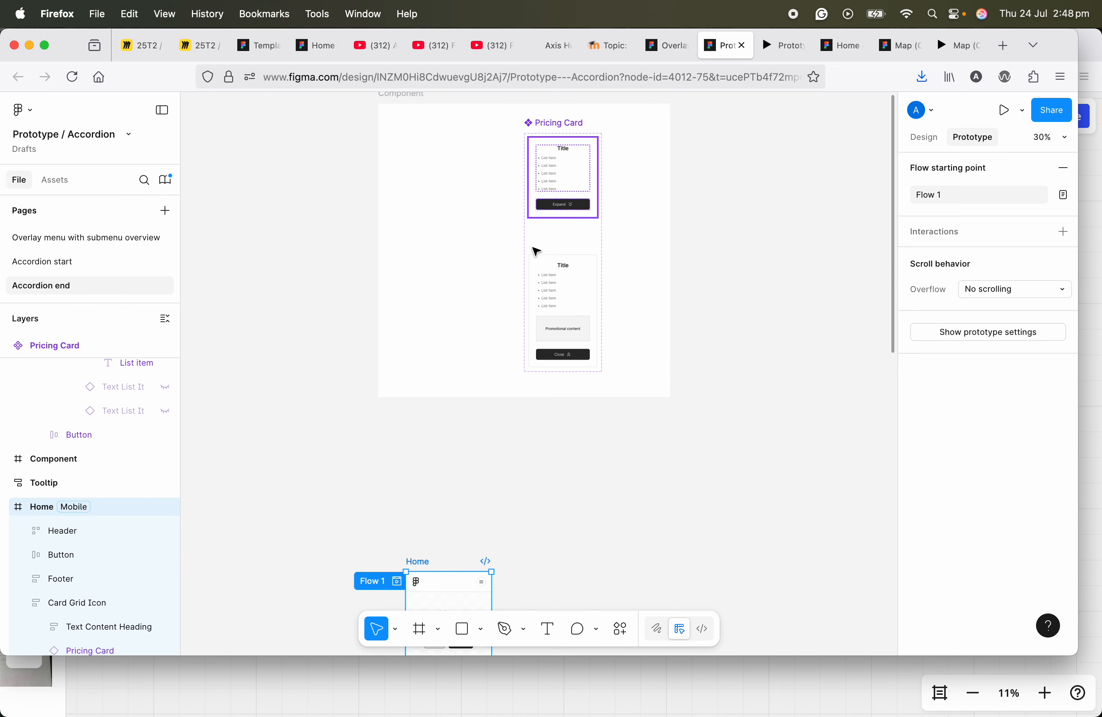
scroll(482, 410, down, 3)
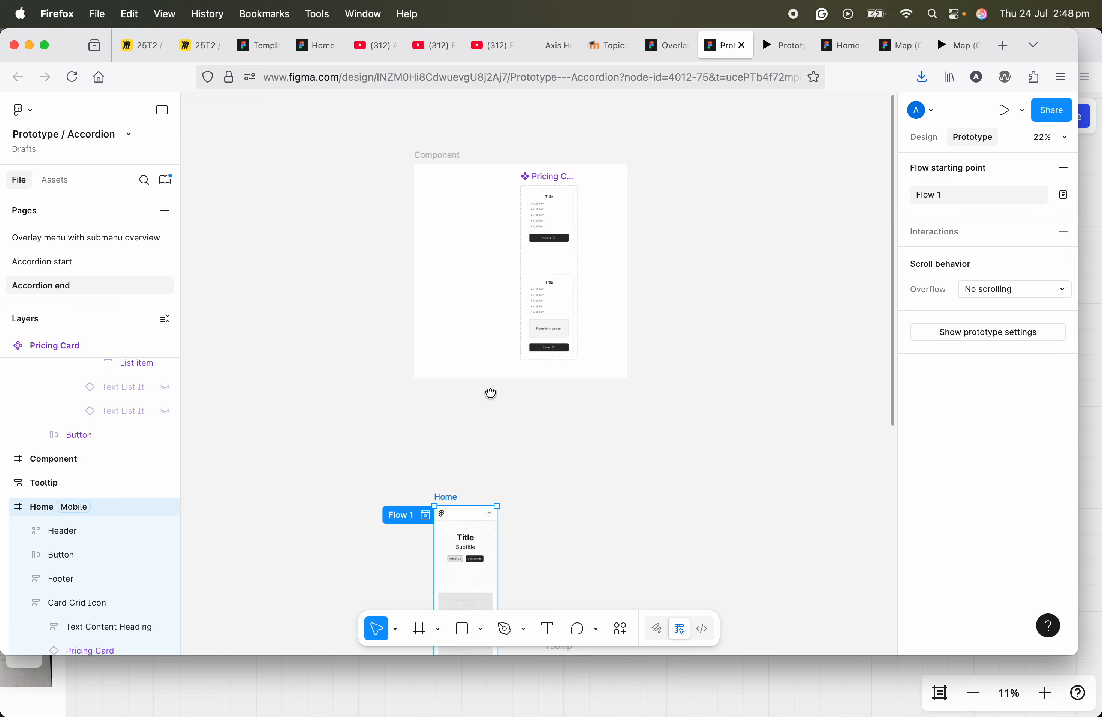
drag(488, 399, 524, 349)
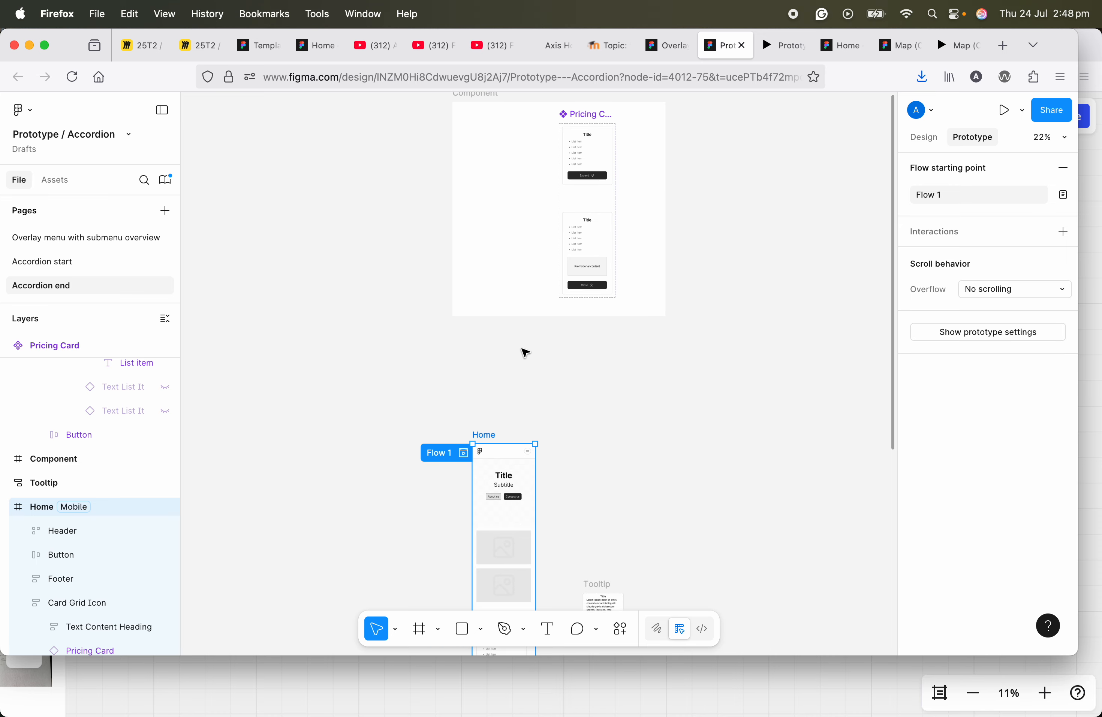
click(77, 263)
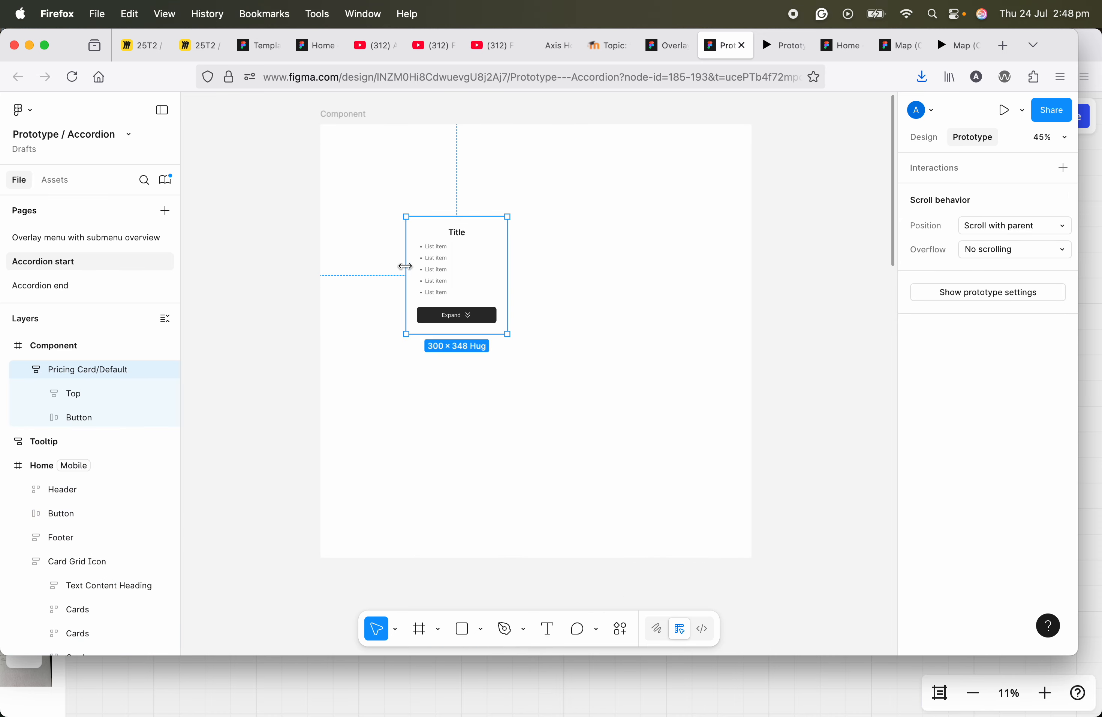
Step: Convert the Pricing Card/Default frame into a component
scroll(429, 269, up, 2)
scroll(381, 285, right, 2)
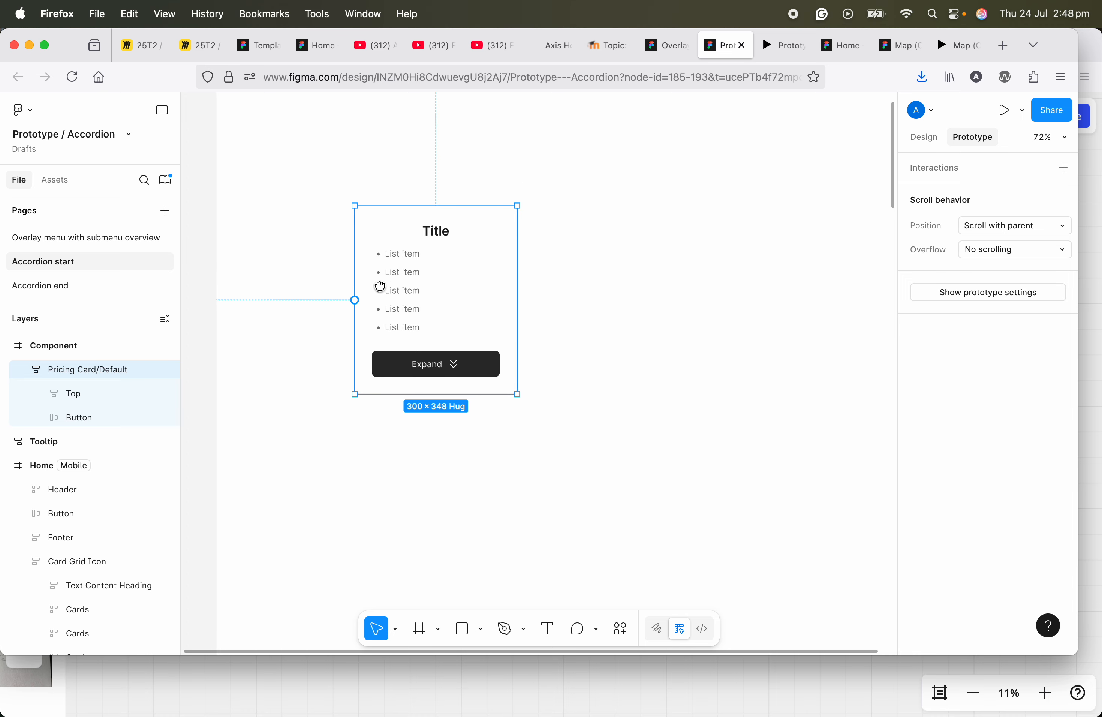
scroll(403, 300, down, 2)
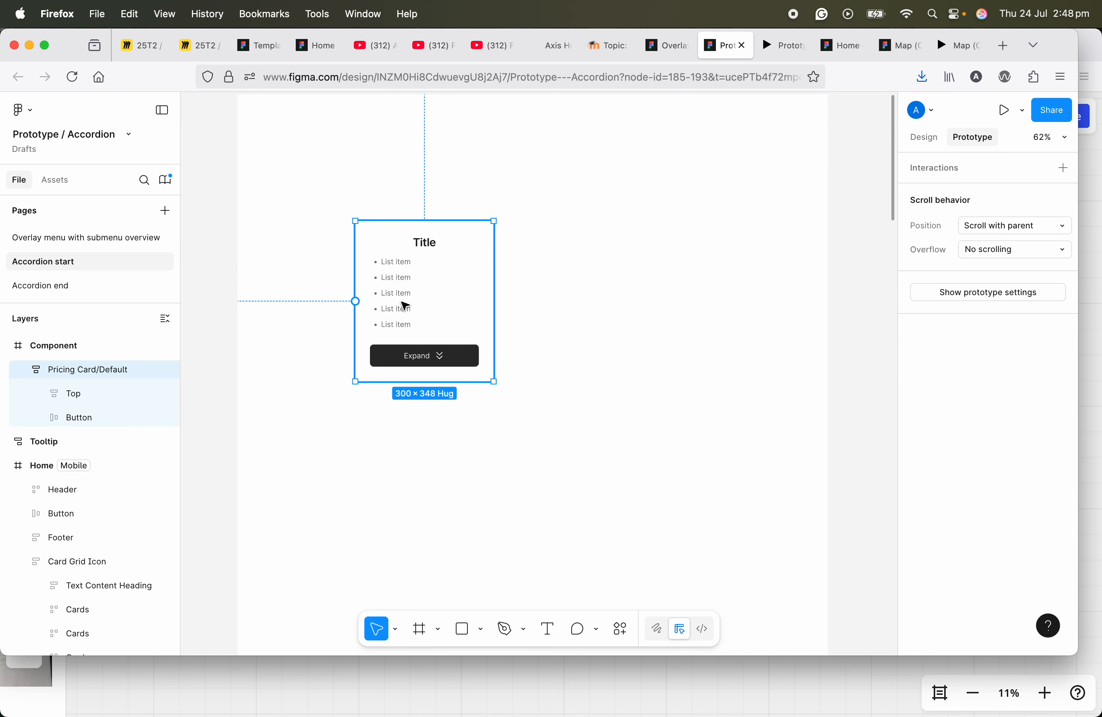
scroll(403, 292, up, 2)
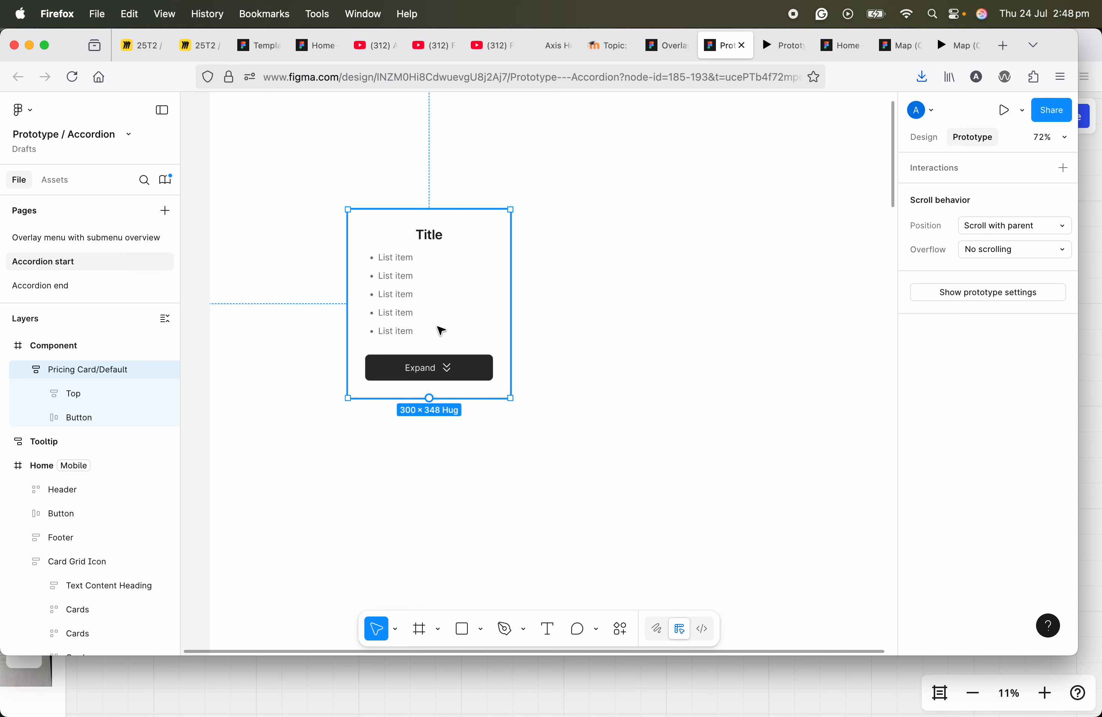
right_click(442, 330)
key(Escape)
click(934, 133)
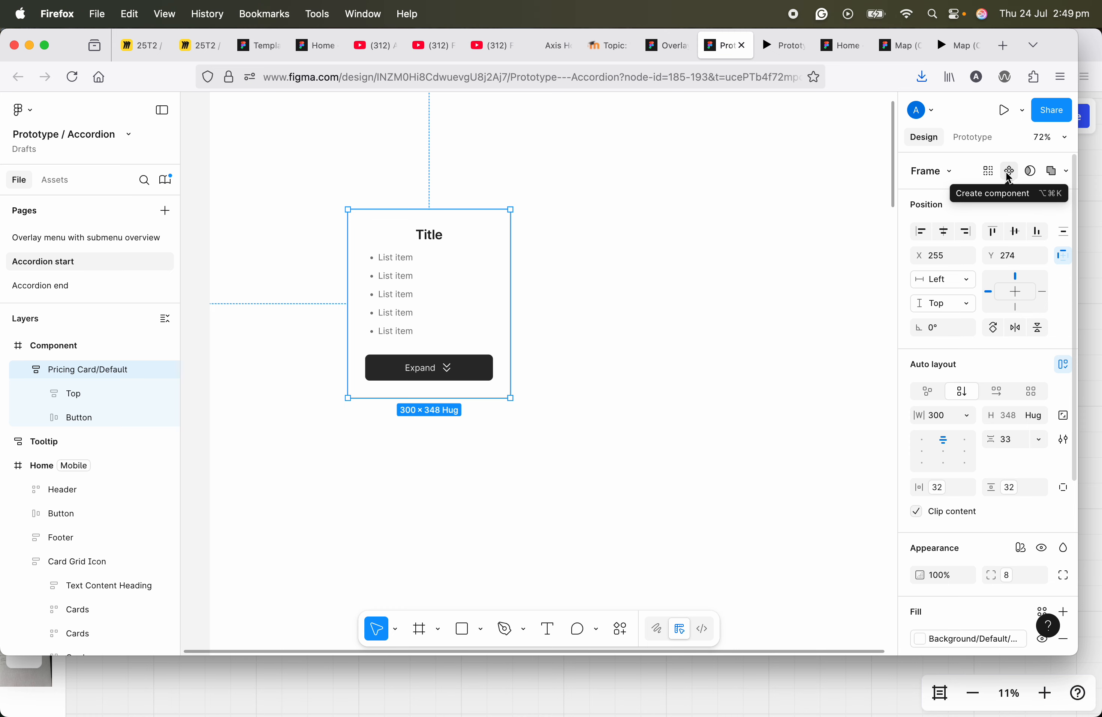
right_click(472, 277)
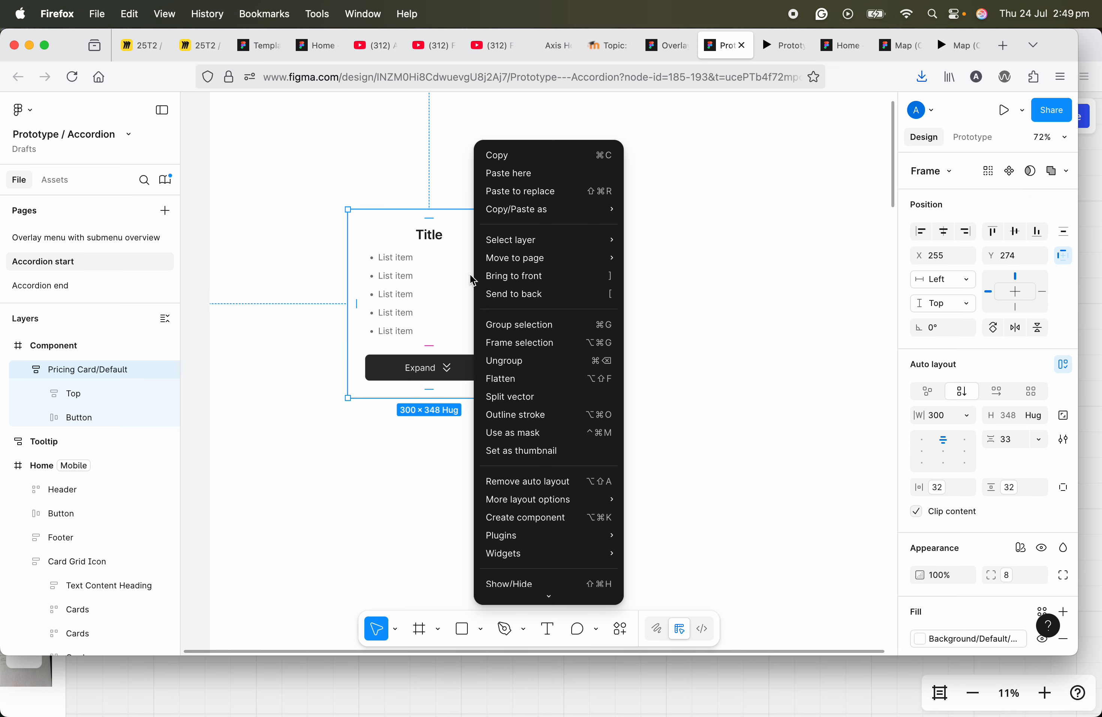
key(Escape)
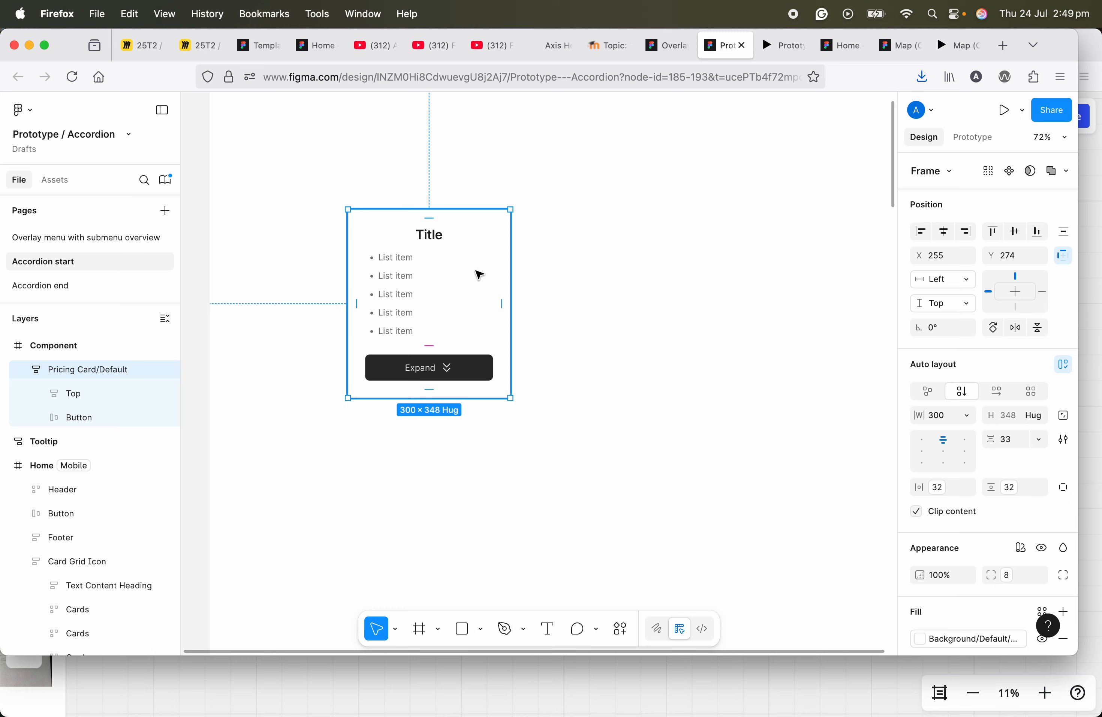
click(1009, 171)
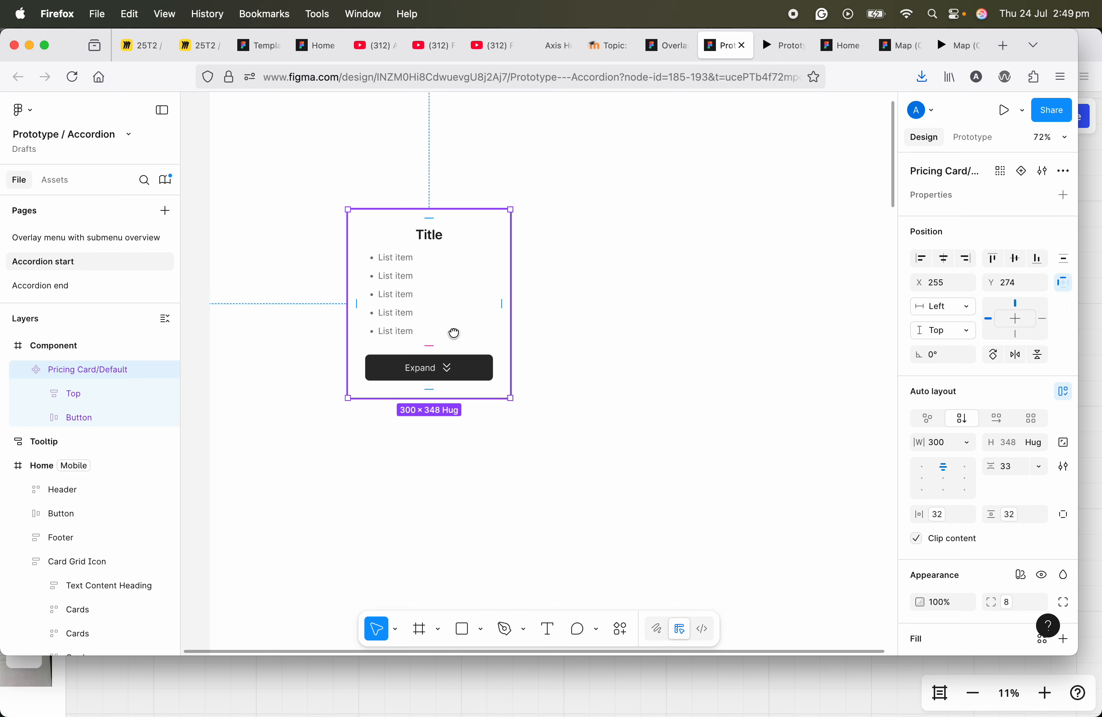
Step: Add a second variant to the Pricing Card component
drag(453, 332, 403, 337)
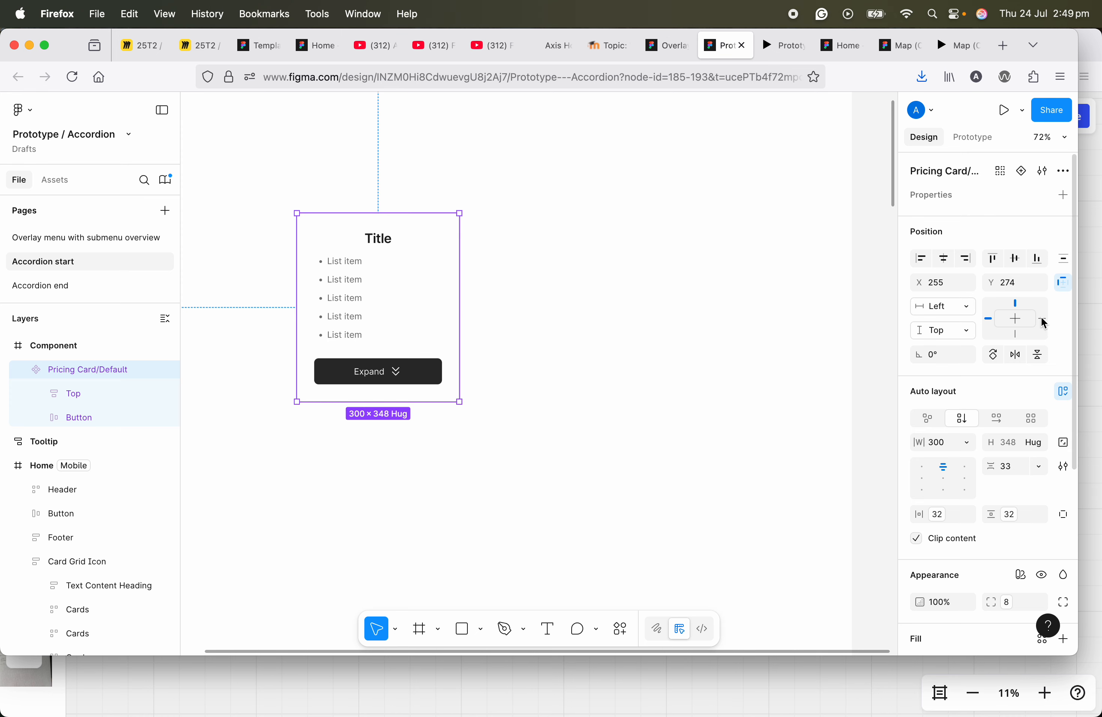
click(1023, 175)
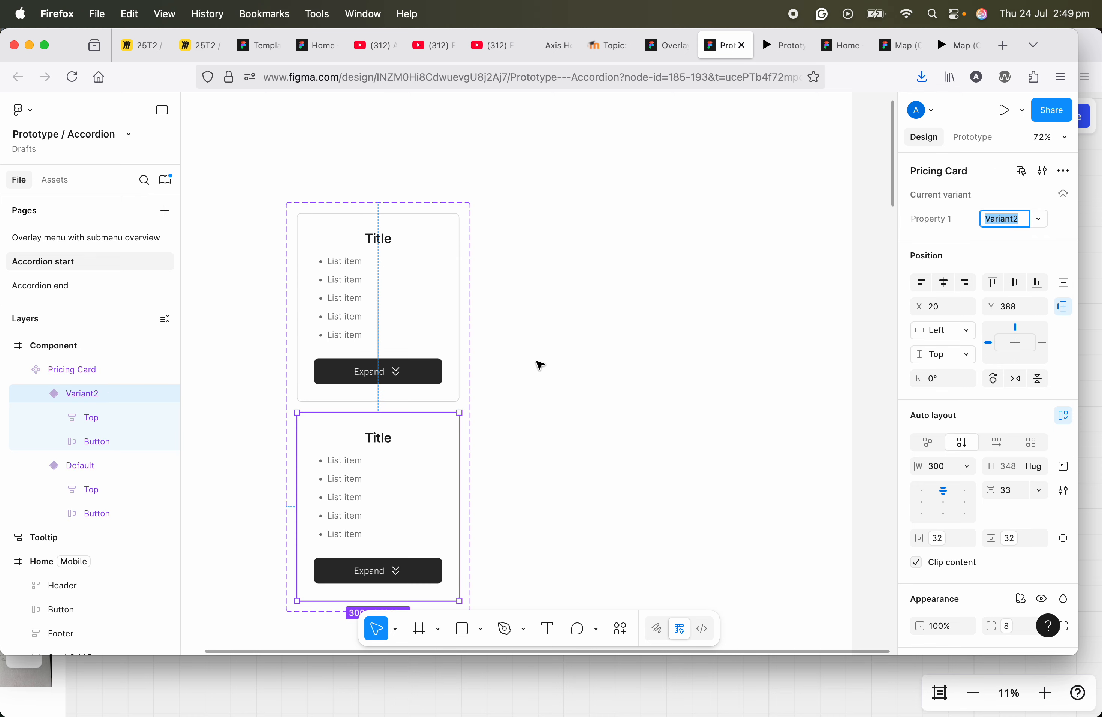
scroll(597, 258, down, 3)
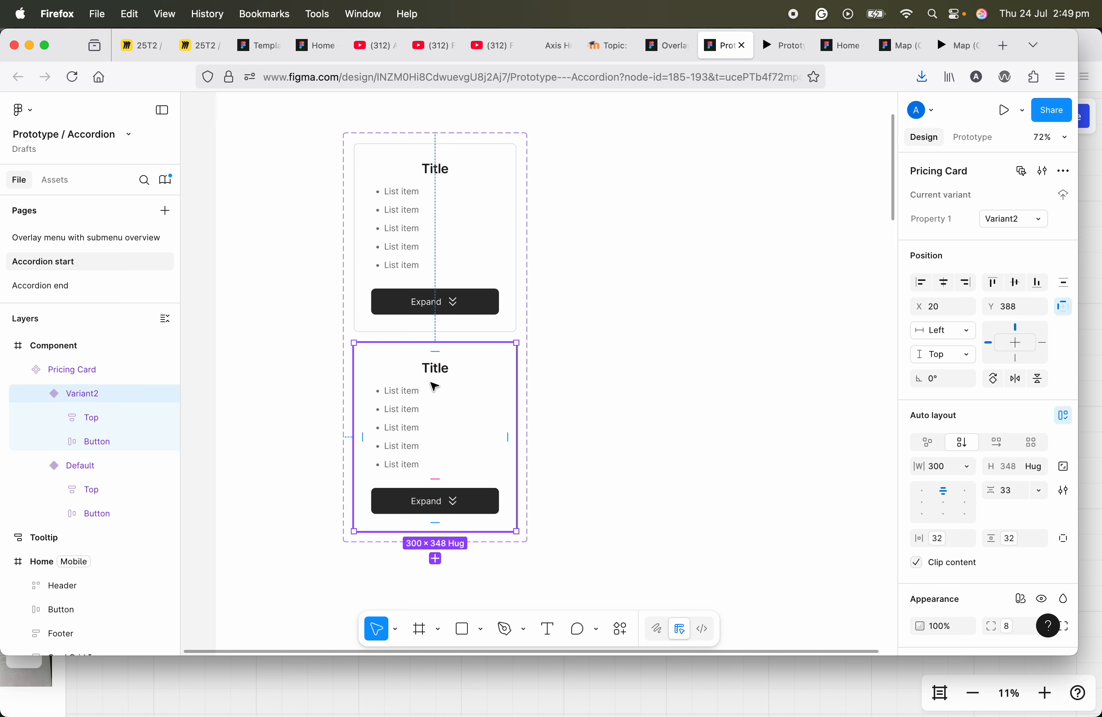
Step: Compare the two Pricing Card variants and examine the auto layout of the second one
scroll(435, 367, down, 3)
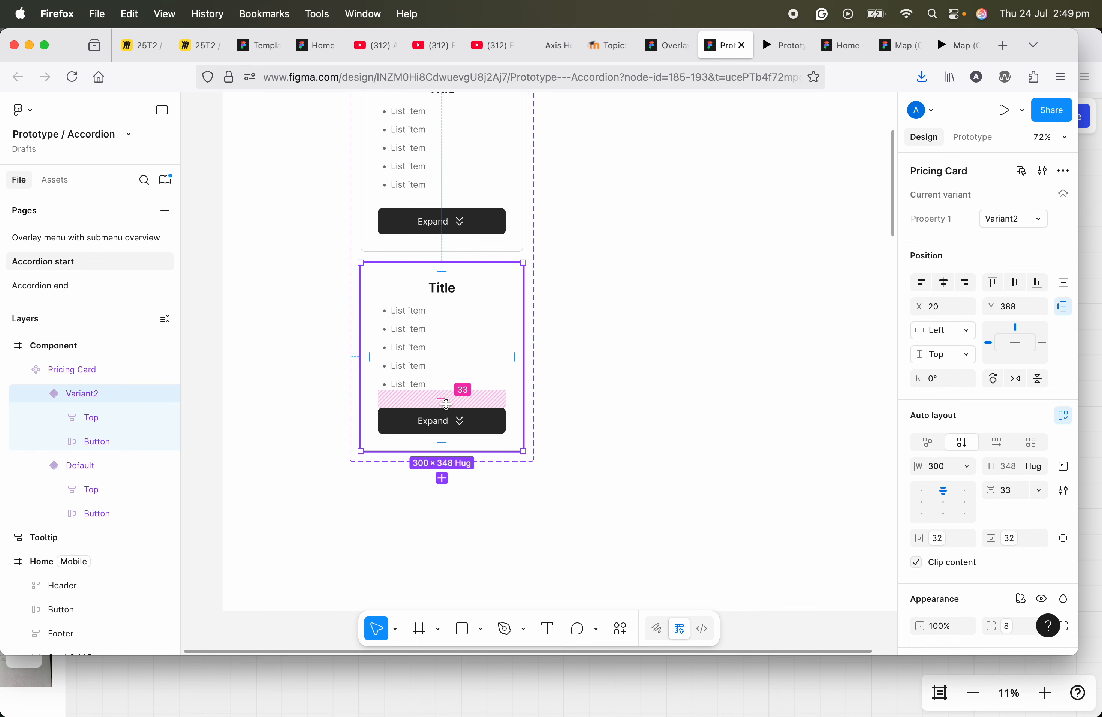
scroll(470, 386, up, 3)
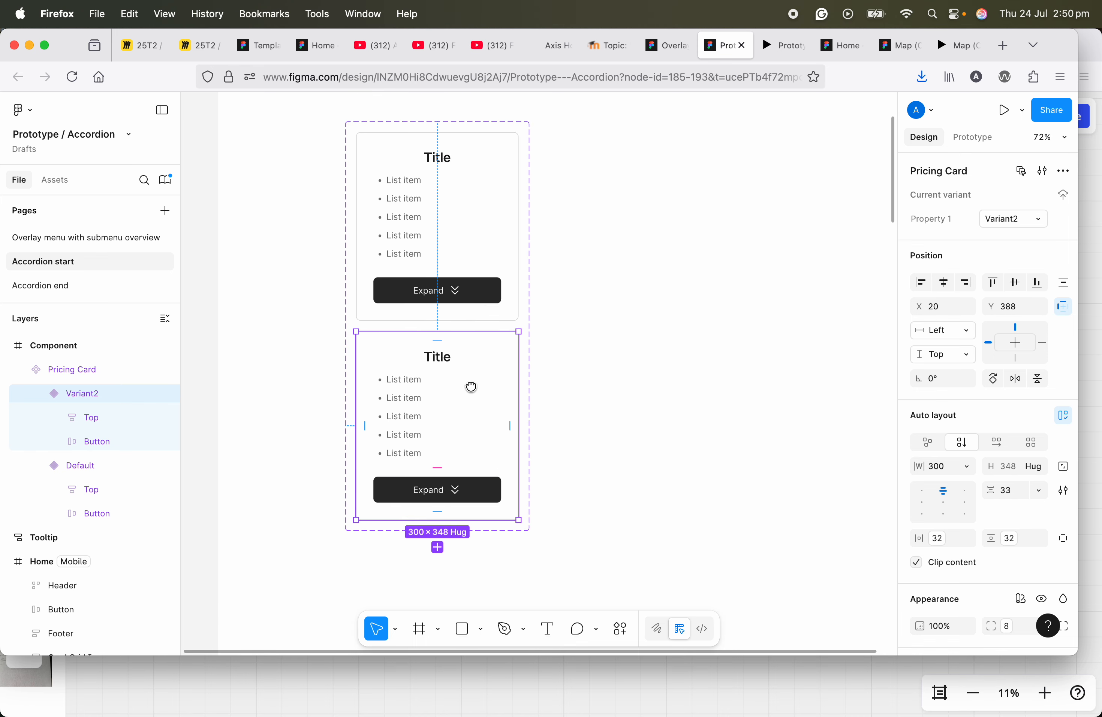
click(500, 218)
click(468, 383)
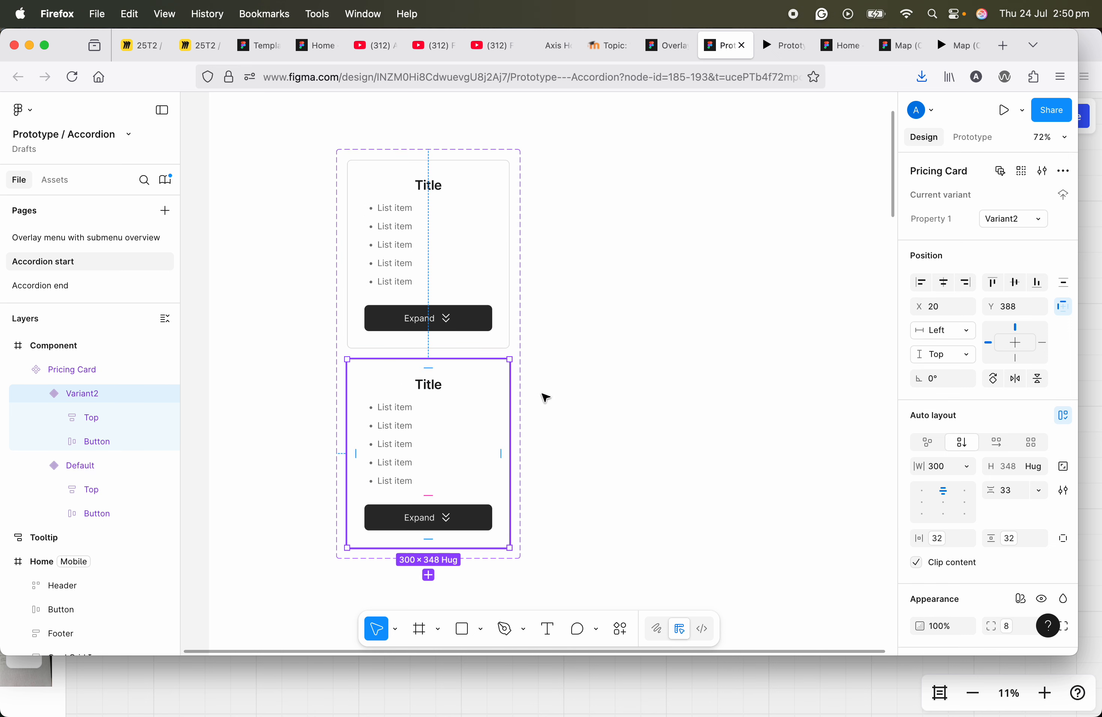
drag(543, 396, 590, 327)
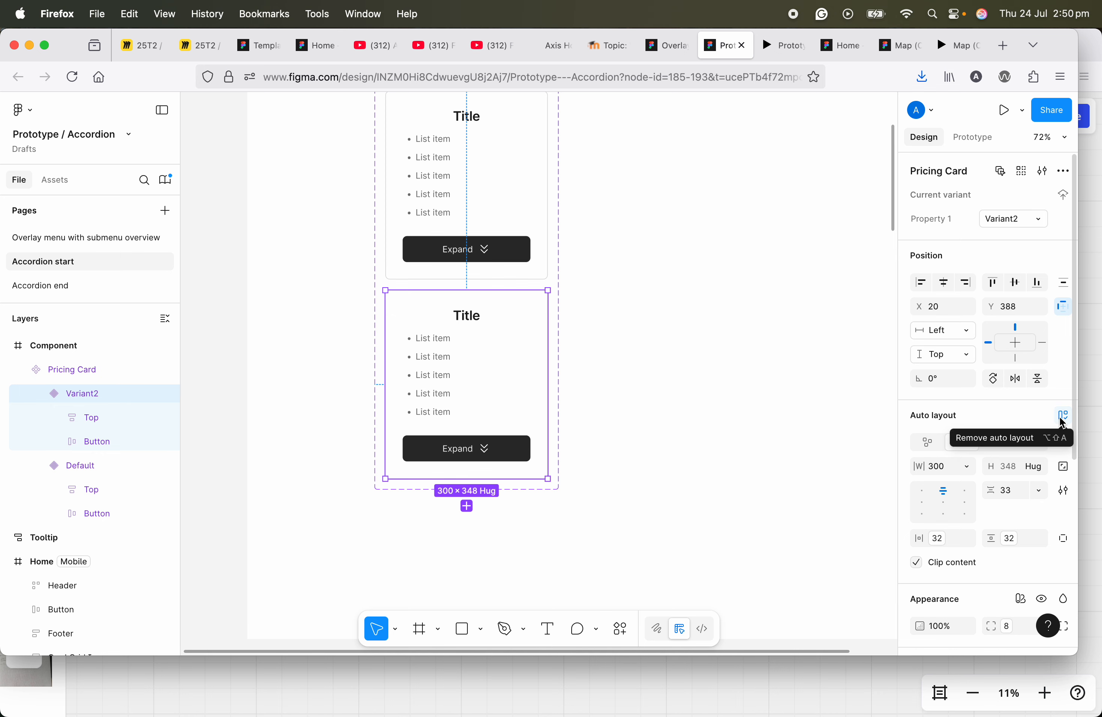
scroll(471, 349, up, 3)
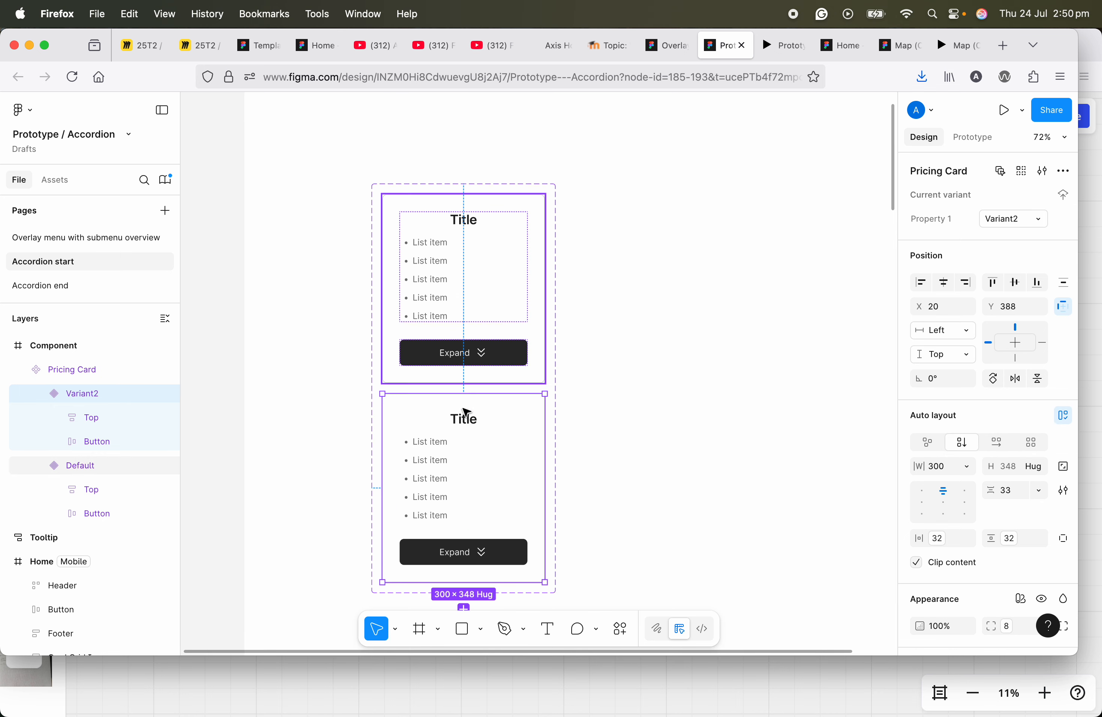
scroll(466, 412, down, 3)
scroll(475, 302, up, 1)
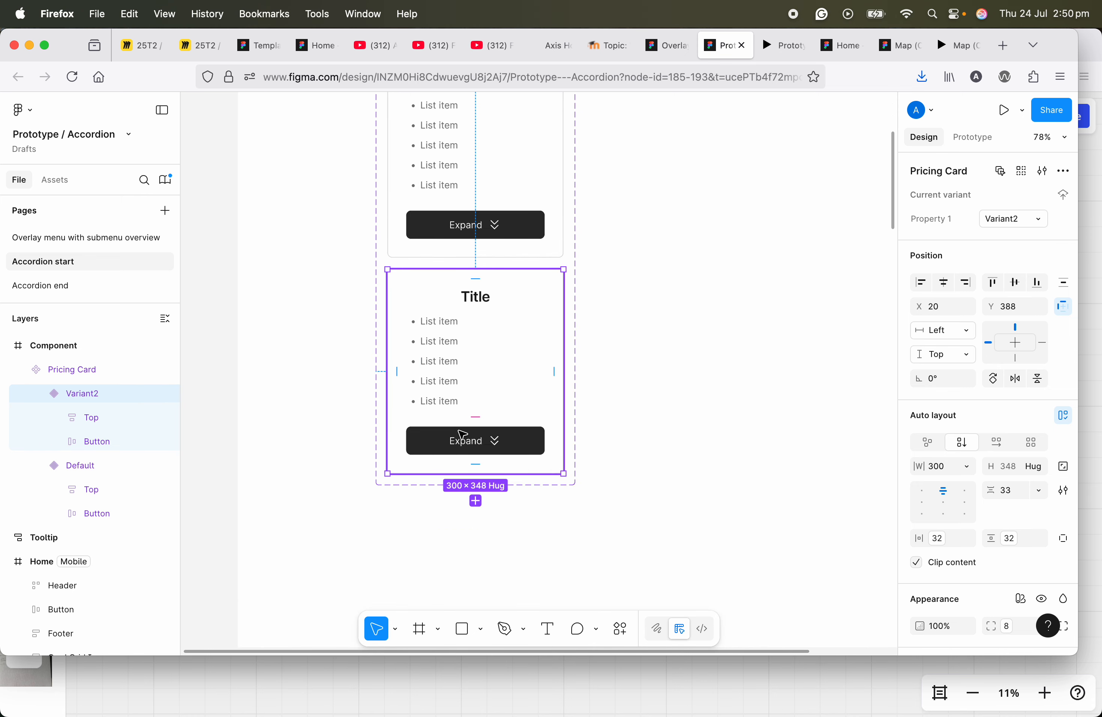
Step: Draw a rectangle about 228 × 70 between the list items and the Expand button in the second variant
scroll(477, 447, down, 2)
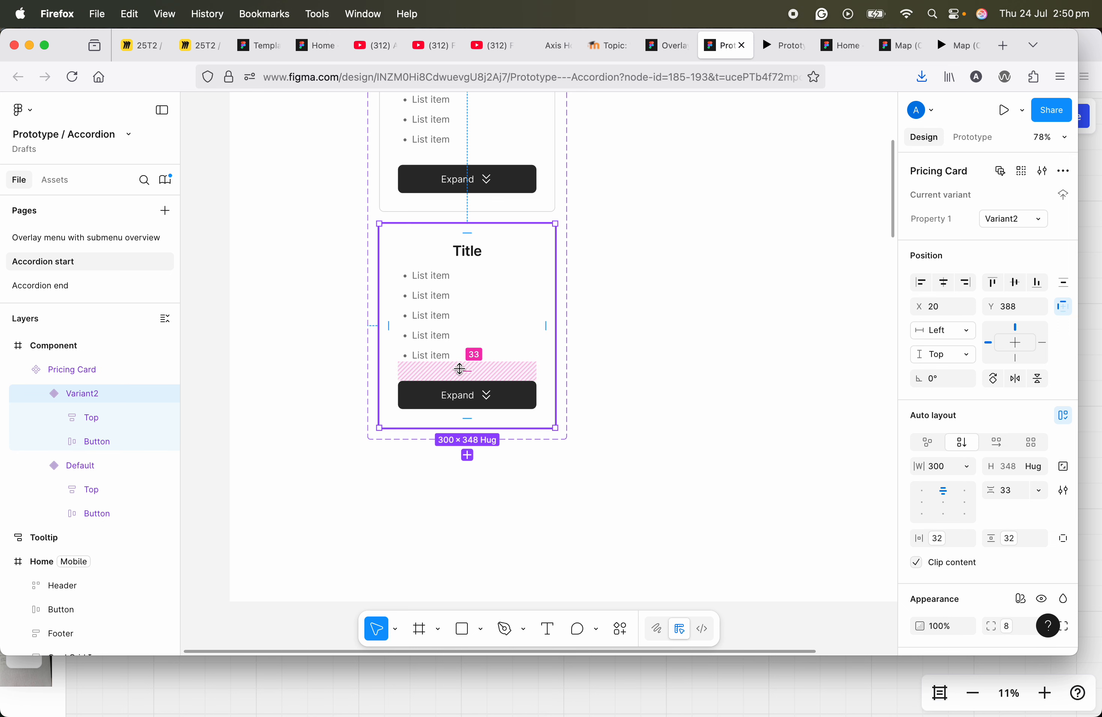
click(464, 635)
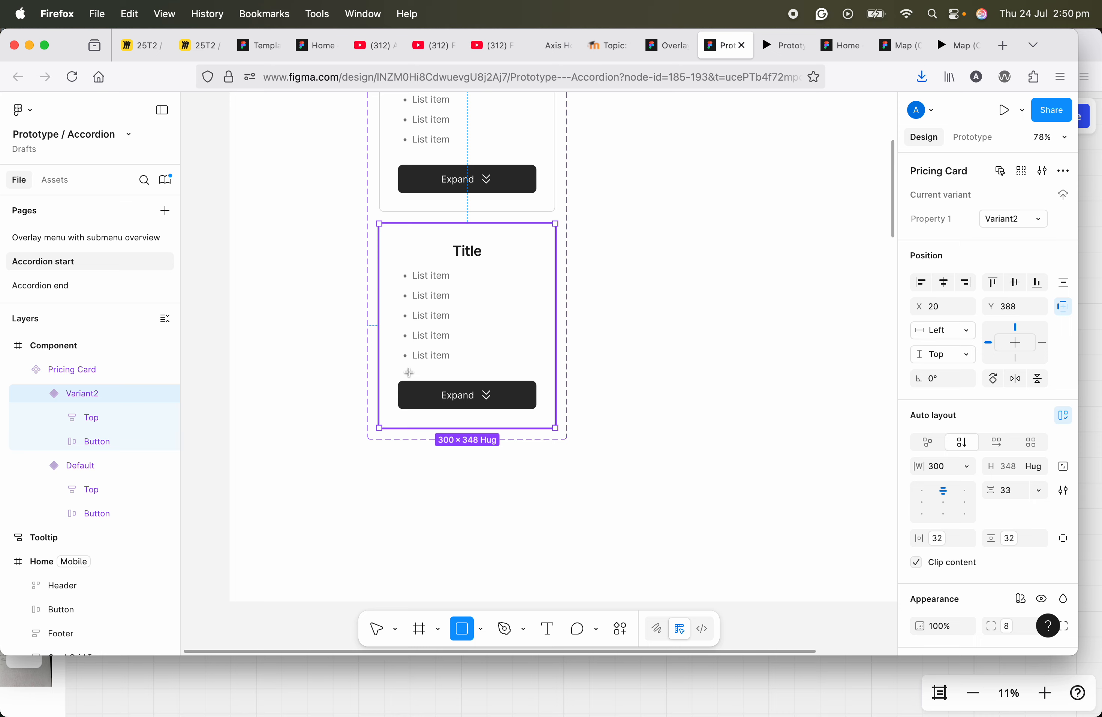
mouse_move(402, 366)
mouse_down()
mouse_move(445, 398)
mouse_move(536, 410)
mouse_up()
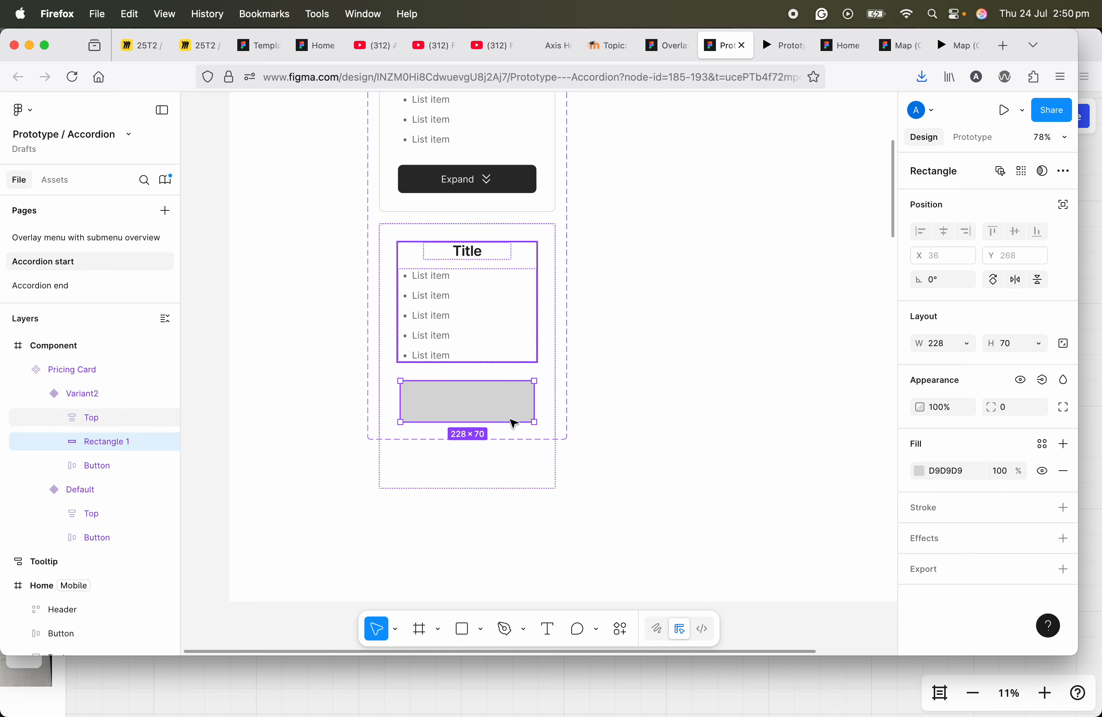
Step: Extend the Pricing Card component set downward to a height of about 928 and stretch the rectangle to about 115 high
click(565, 217)
drag(493, 439, 479, 540)
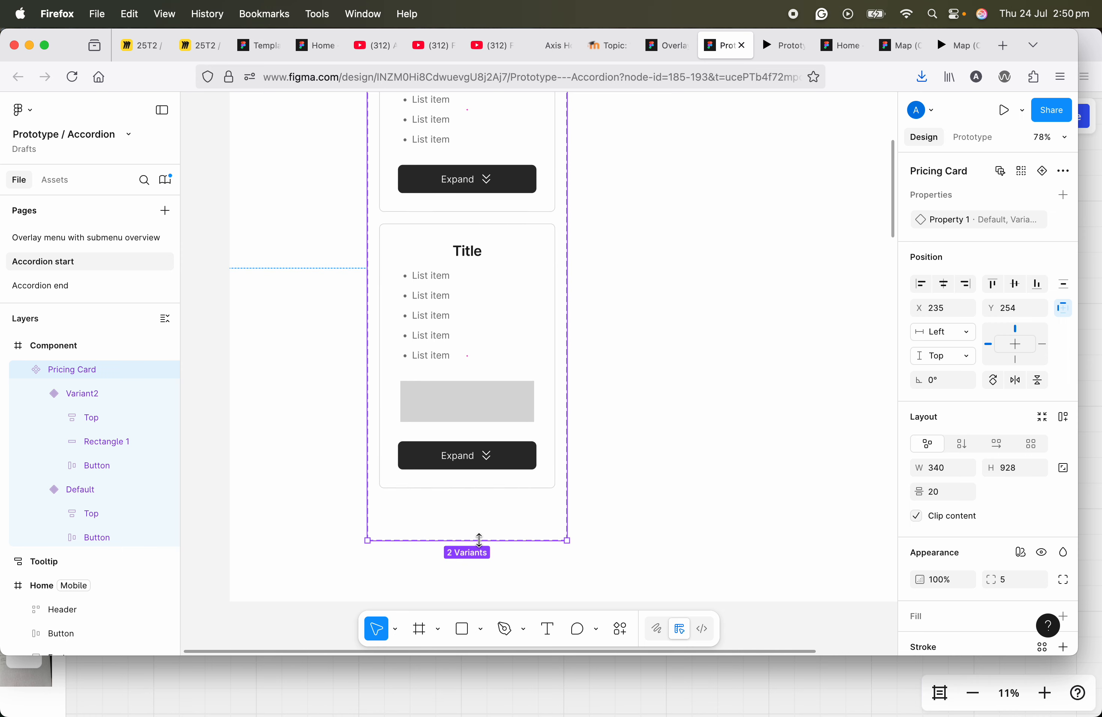
click(459, 412)
click(458, 412)
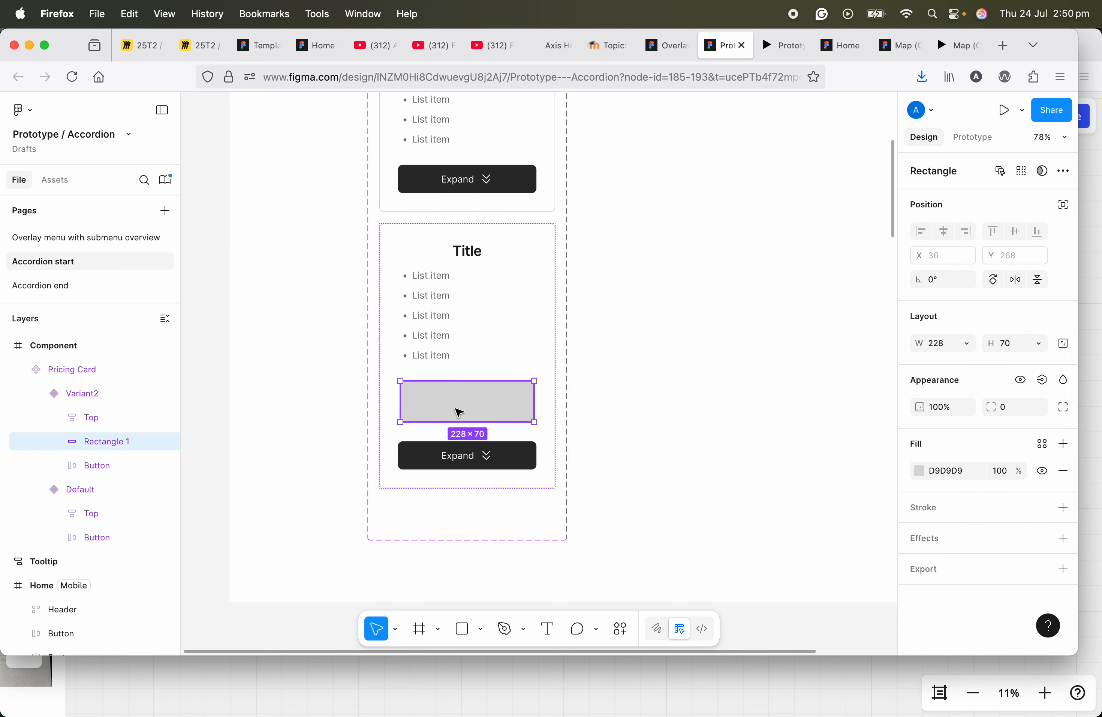
drag(462, 424, 455, 448)
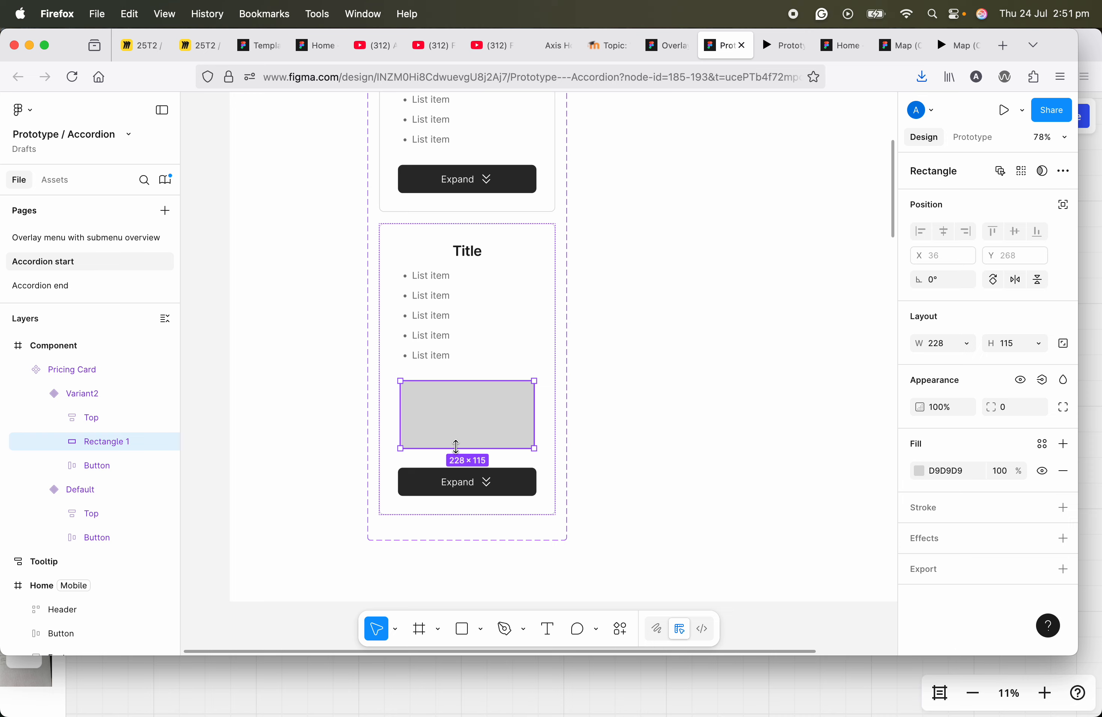
scroll(453, 421, up, 2)
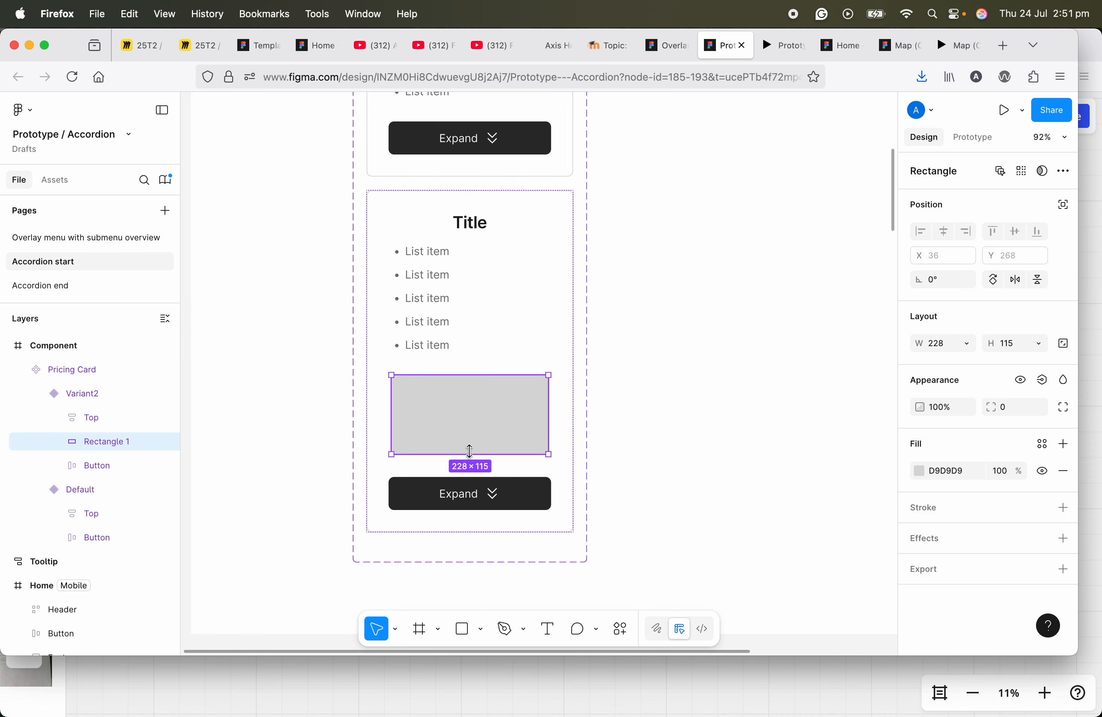
click(549, 634)
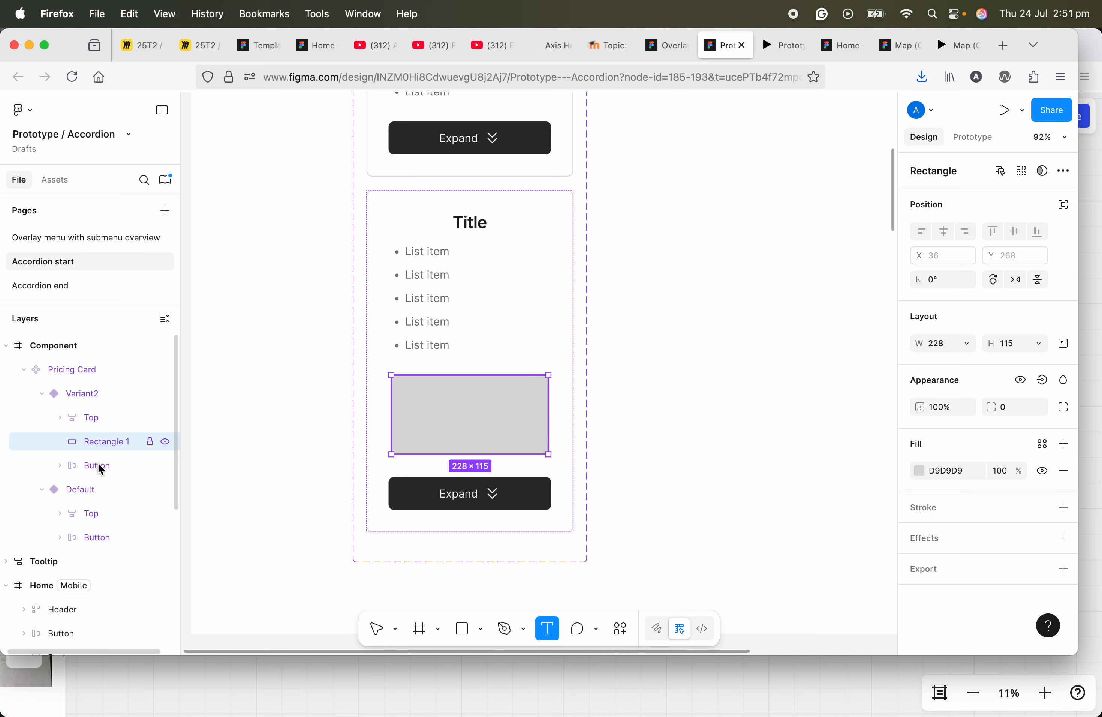
click(445, 416)
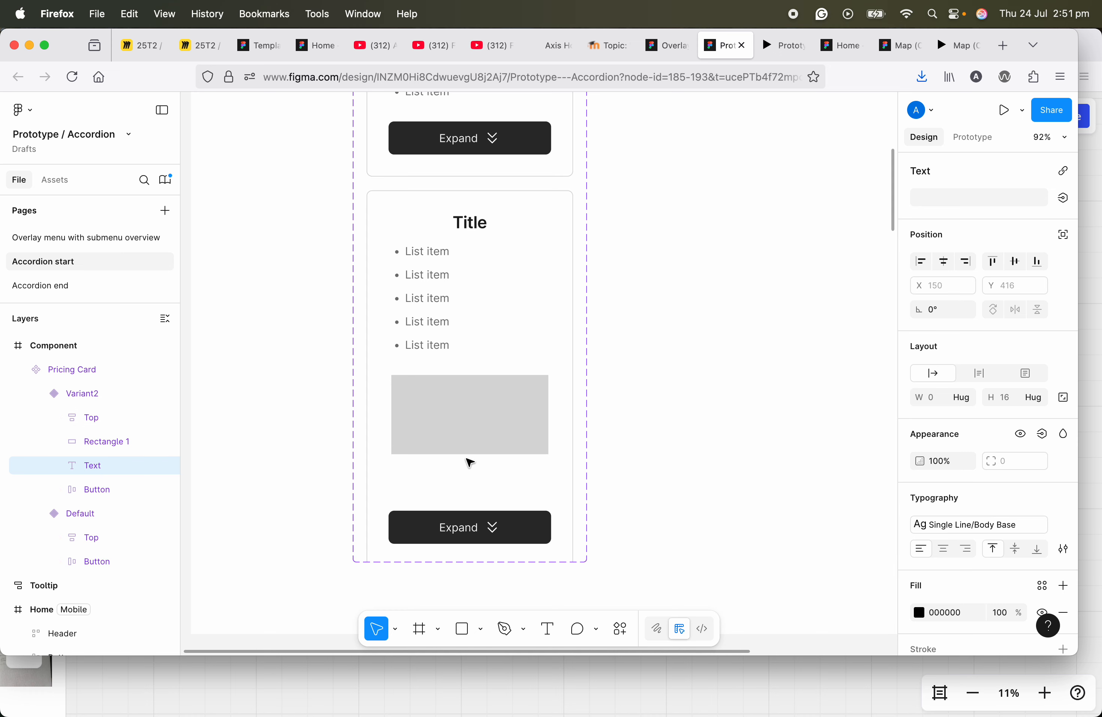
click(470, 445)
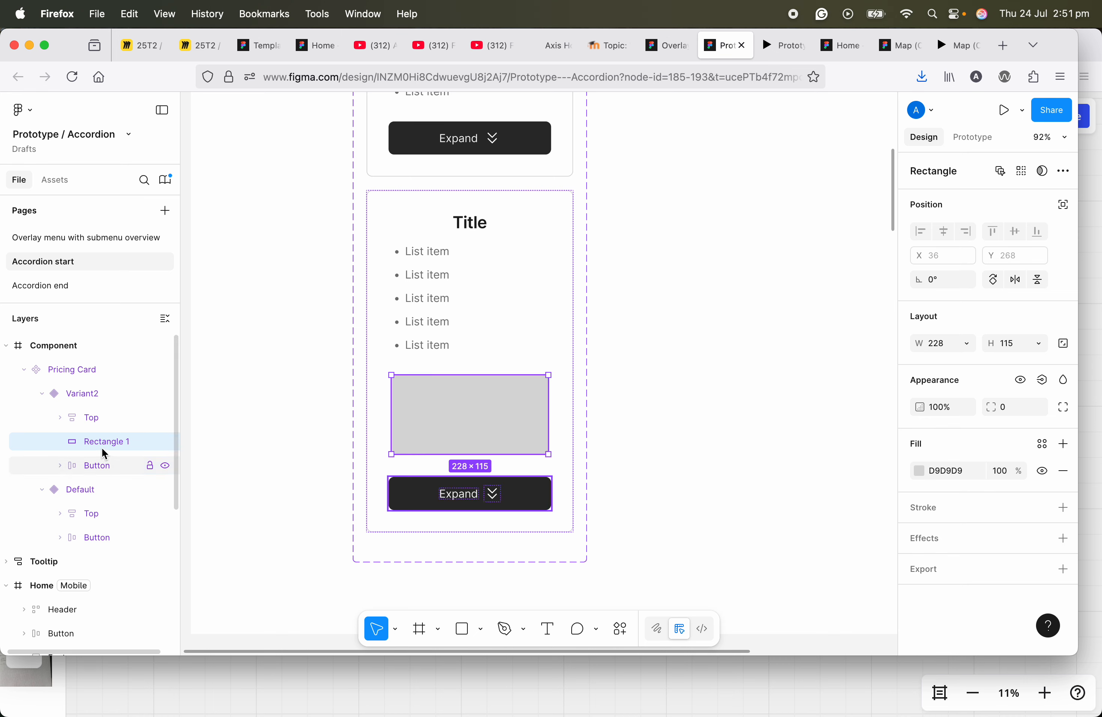
Step: Wrap the grey rectangle in the second variant in its own frame
right_click(451, 422)
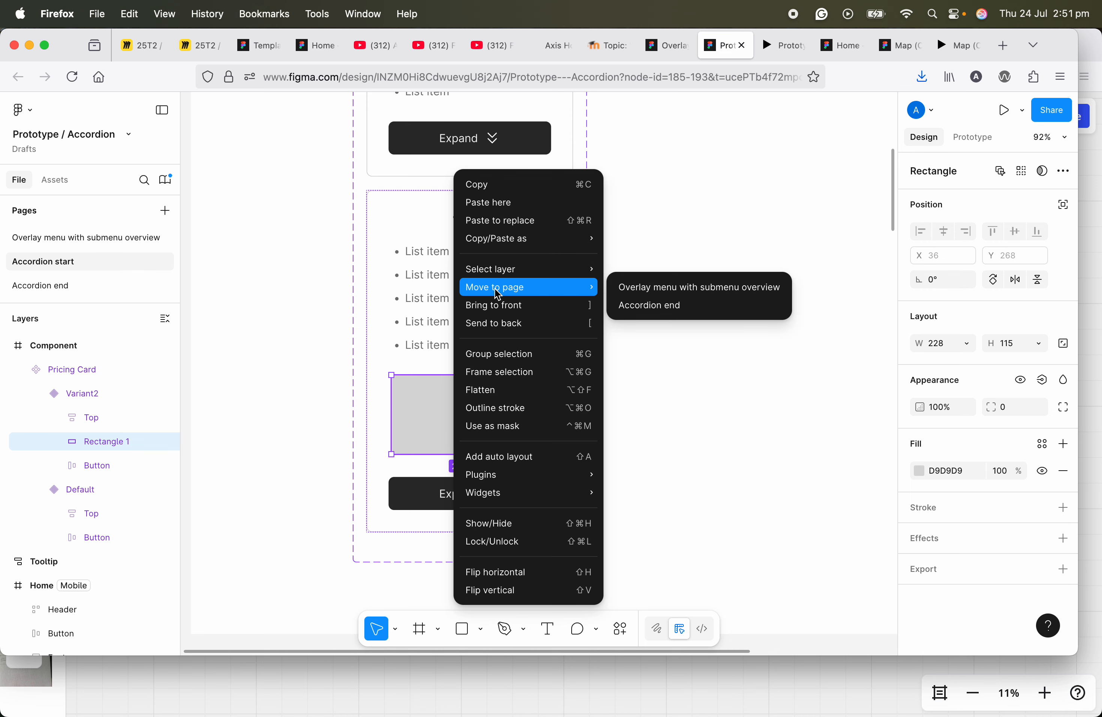
mouse_move(491, 296)
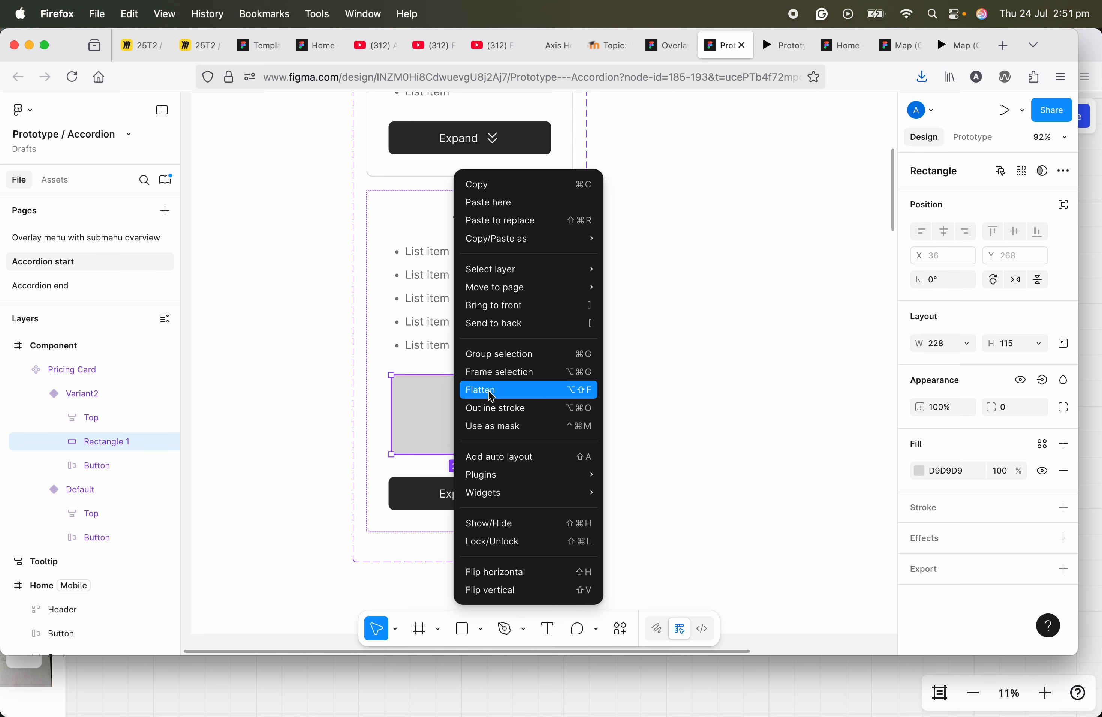
click(430, 408)
right_click(435, 408)
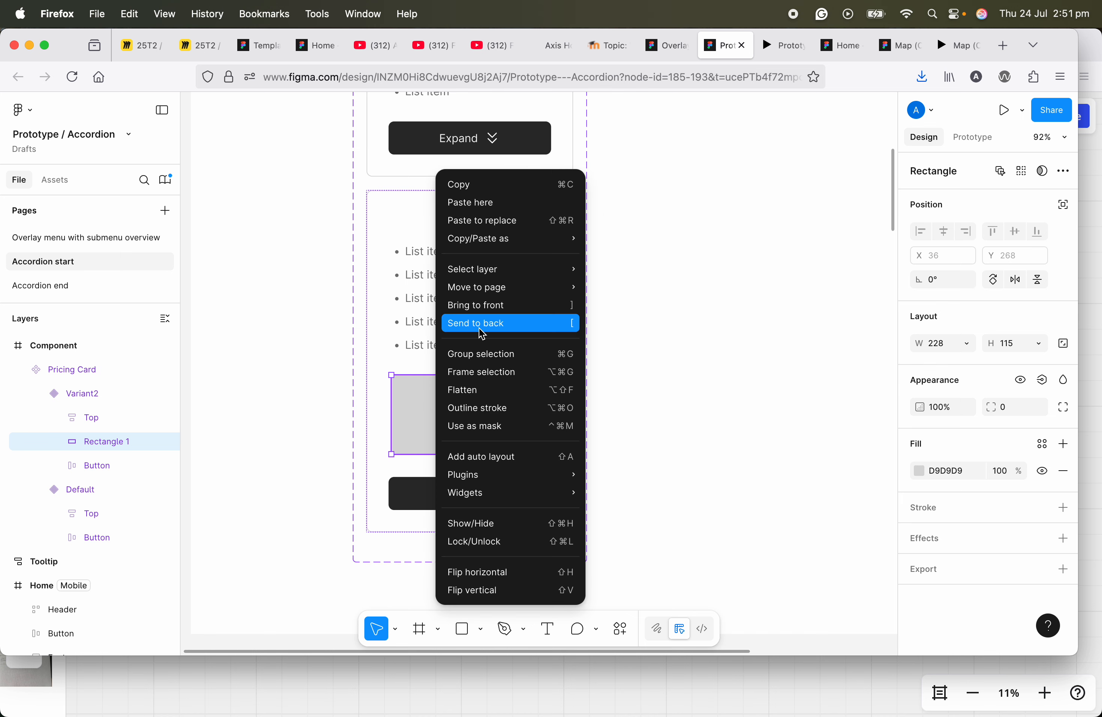
click(488, 373)
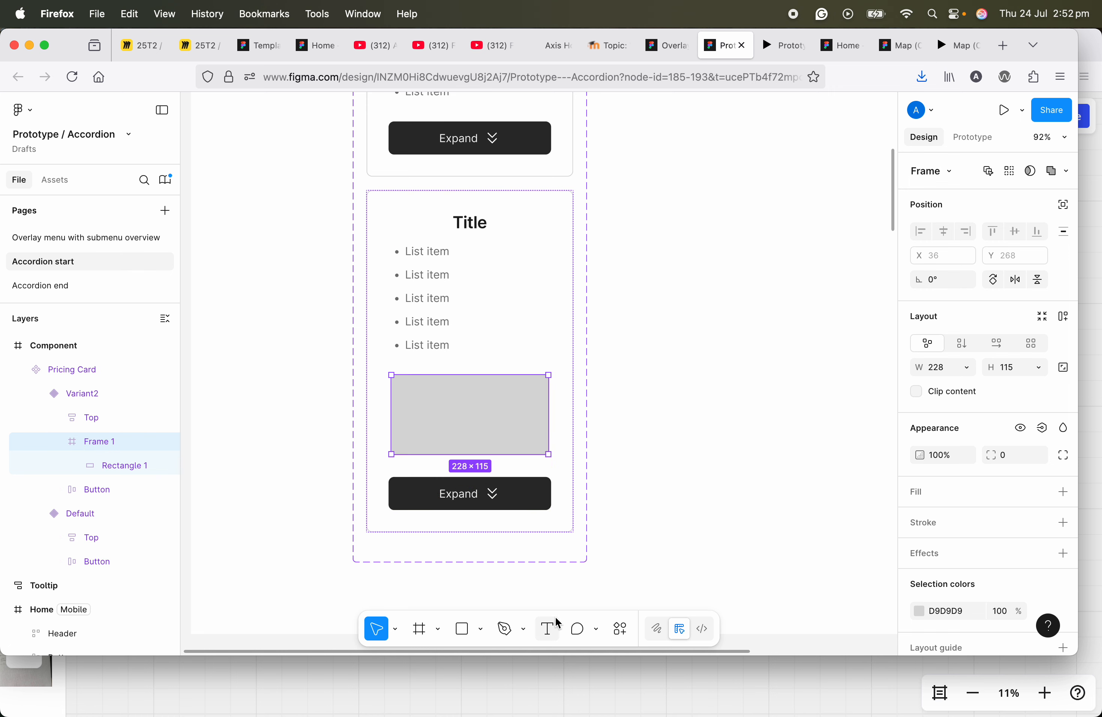
Step: Add the text "Expandable text" over the rectangle, inside its new frame
click(547, 630)
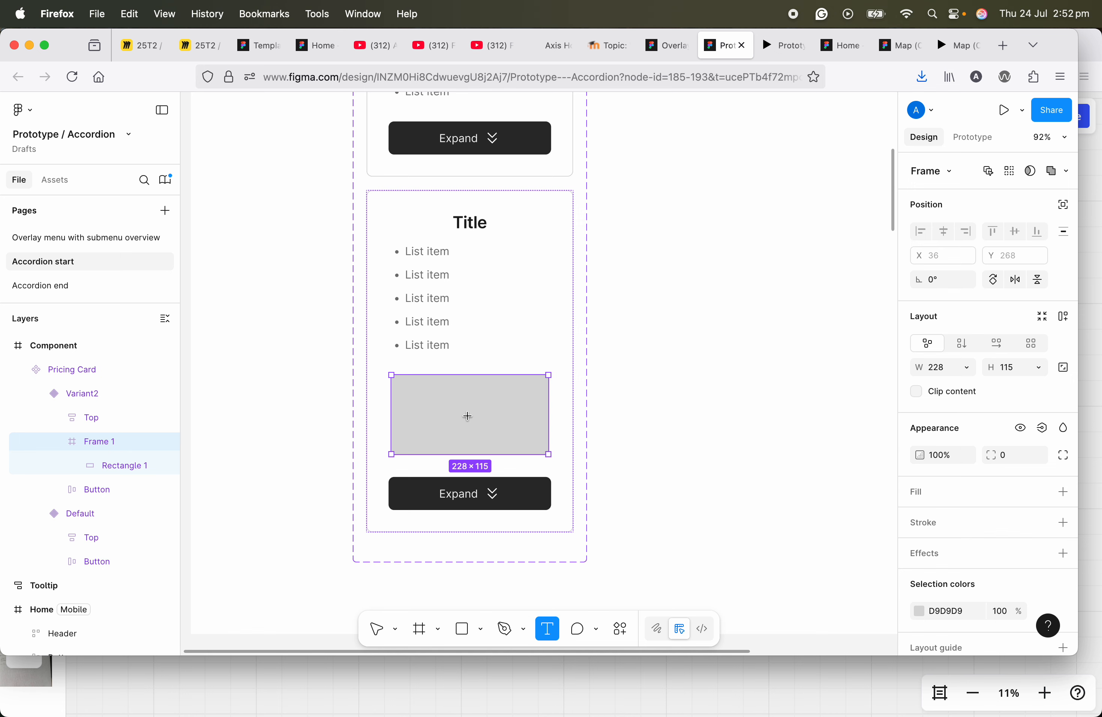
click(468, 415)
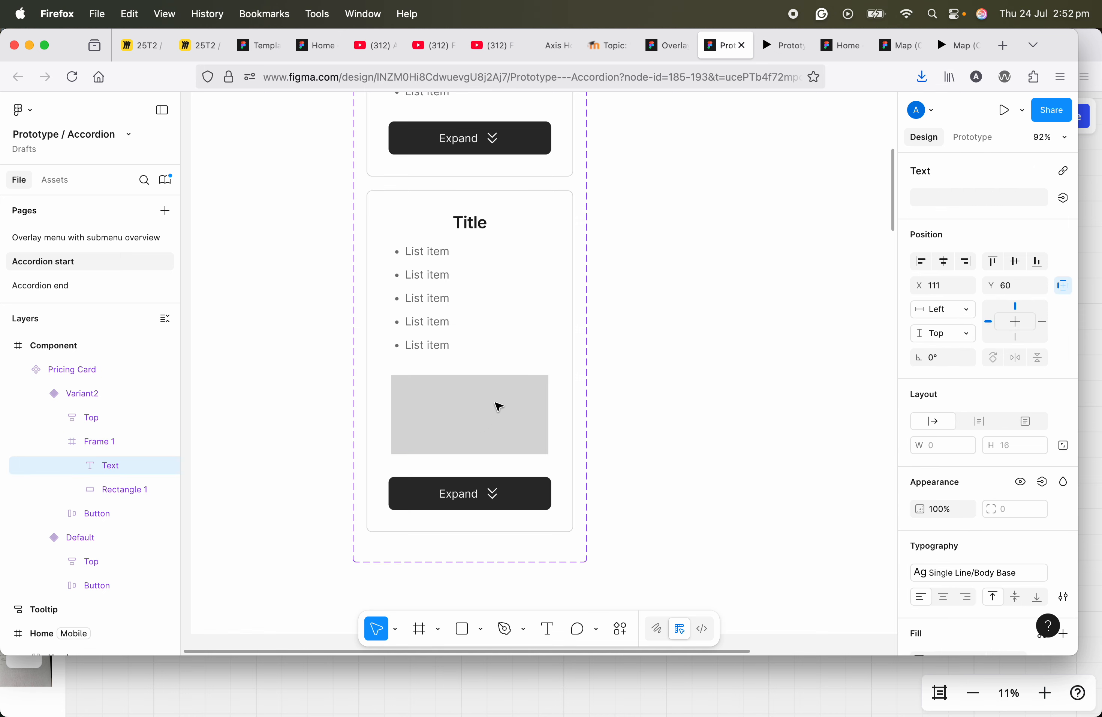
text(Expandable text)
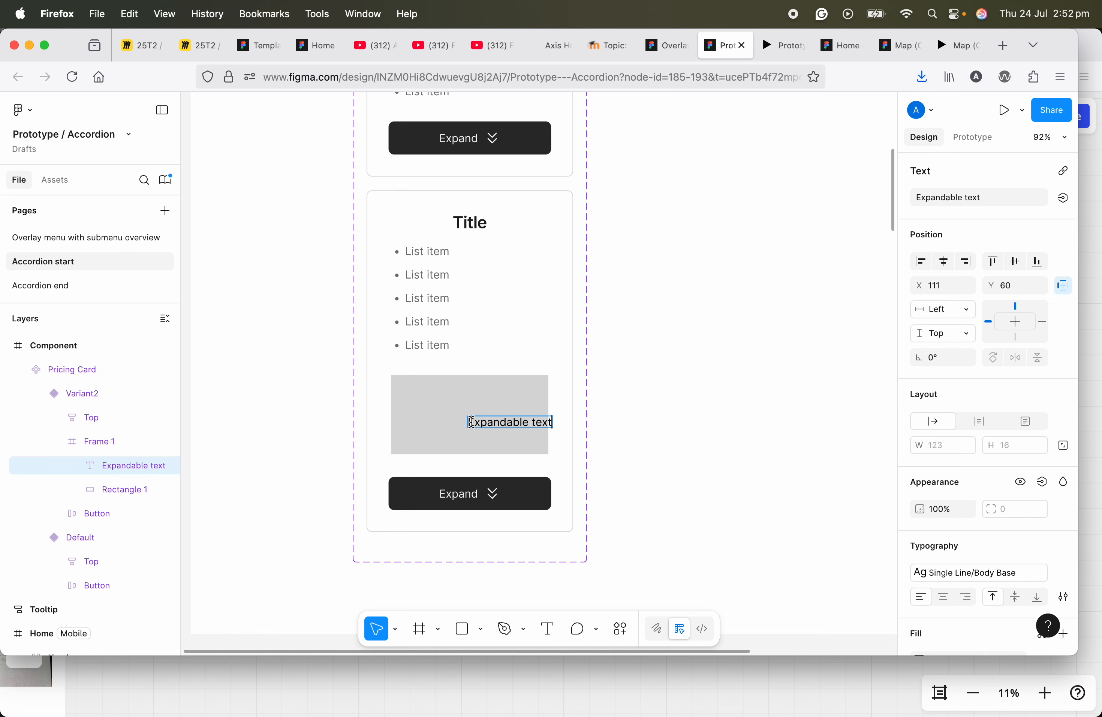
click(97, 447)
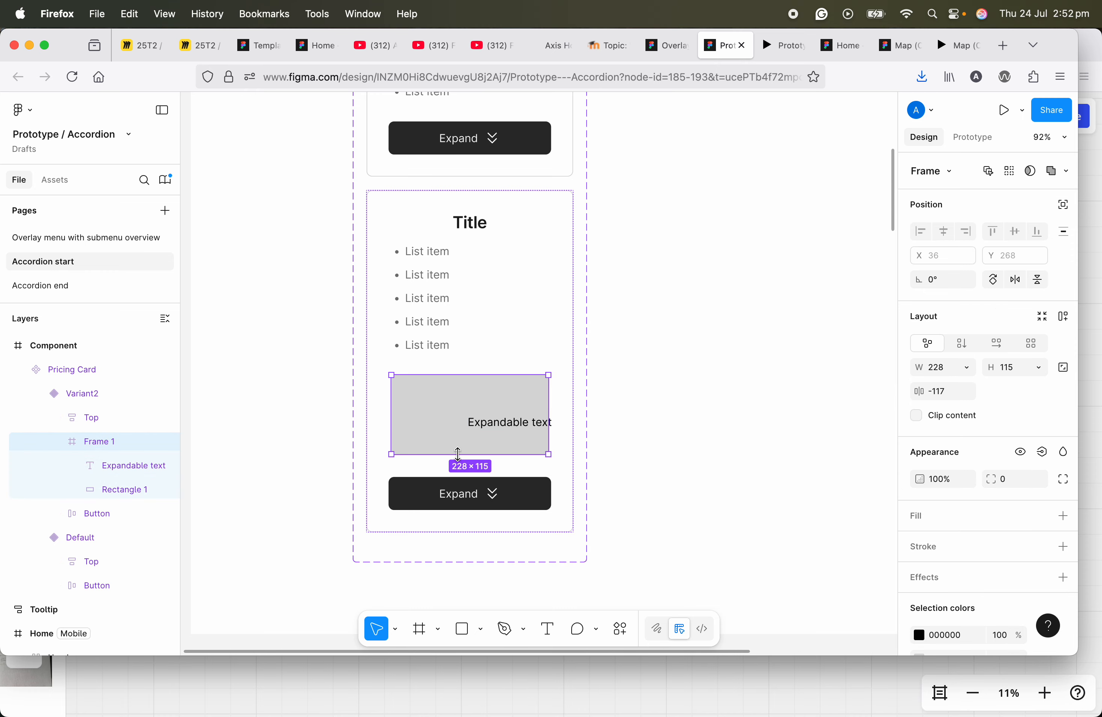
click(1064, 317)
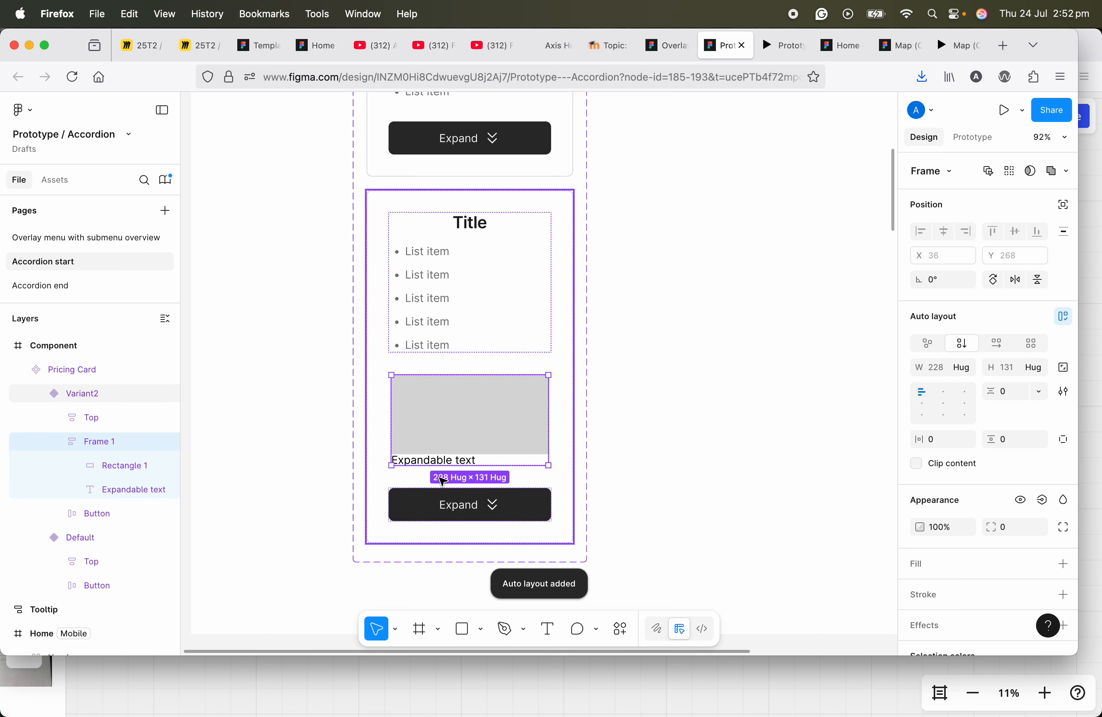
key(super+z)
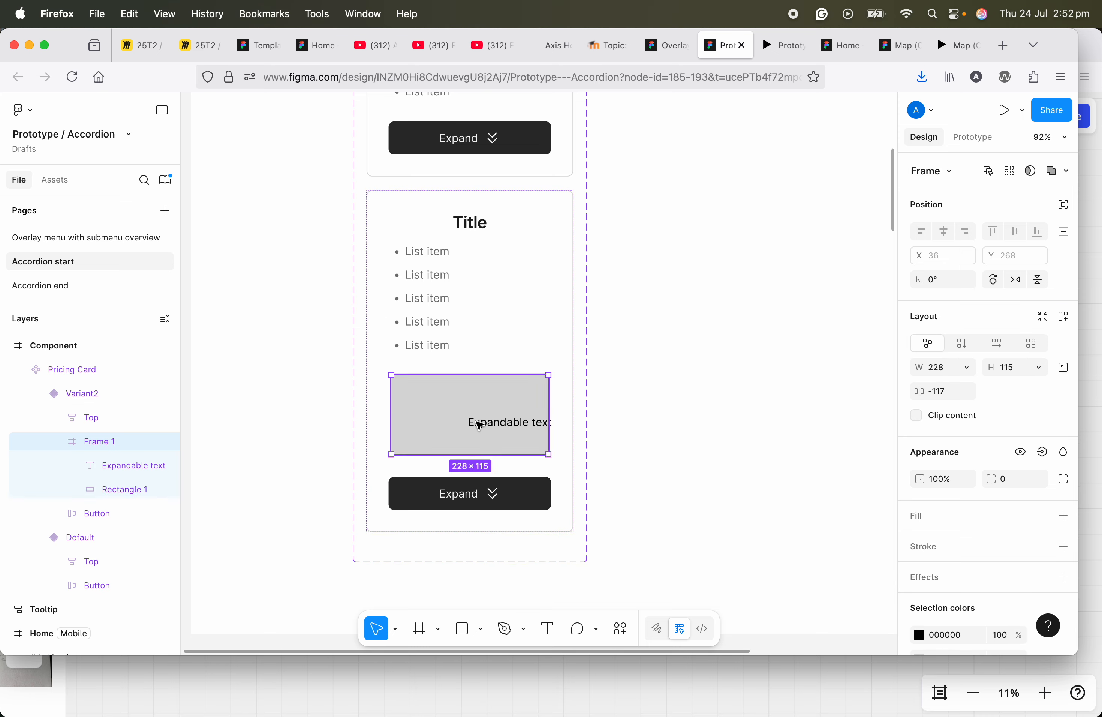
Step: Move the "Expandable text" layer to the middle of the grey rectangle and align the two on their horizontal centres
double_click(483, 423)
drag(483, 423, 448, 416)
click(454, 396)
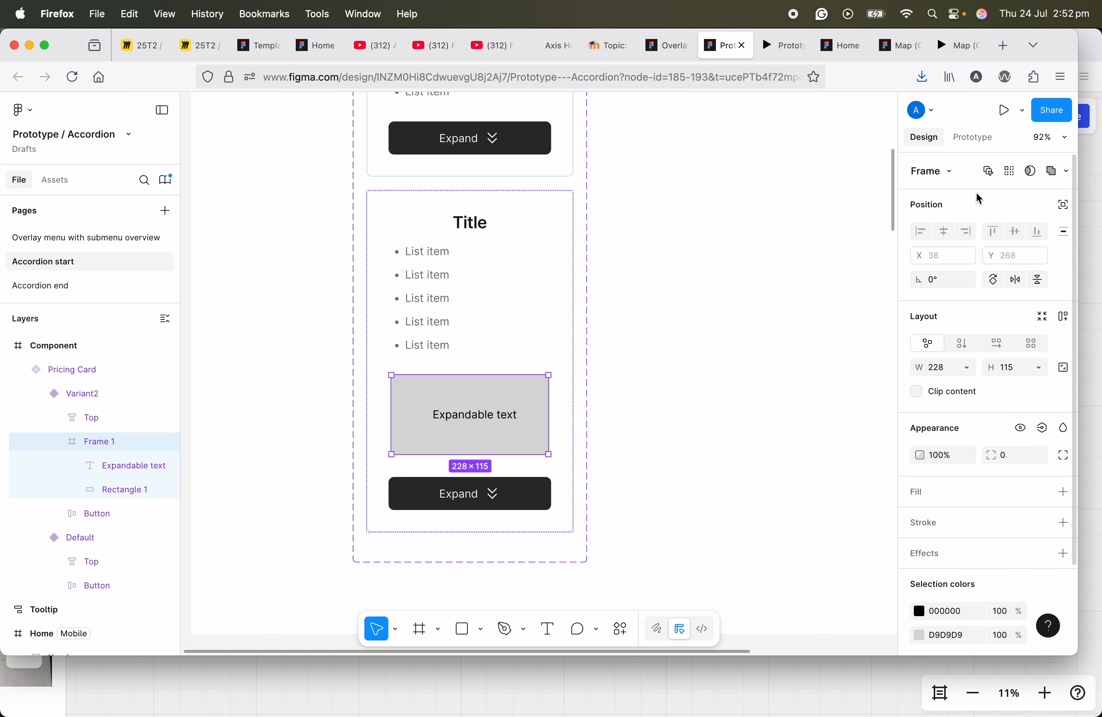
click(467, 422)
shift+click(101, 490)
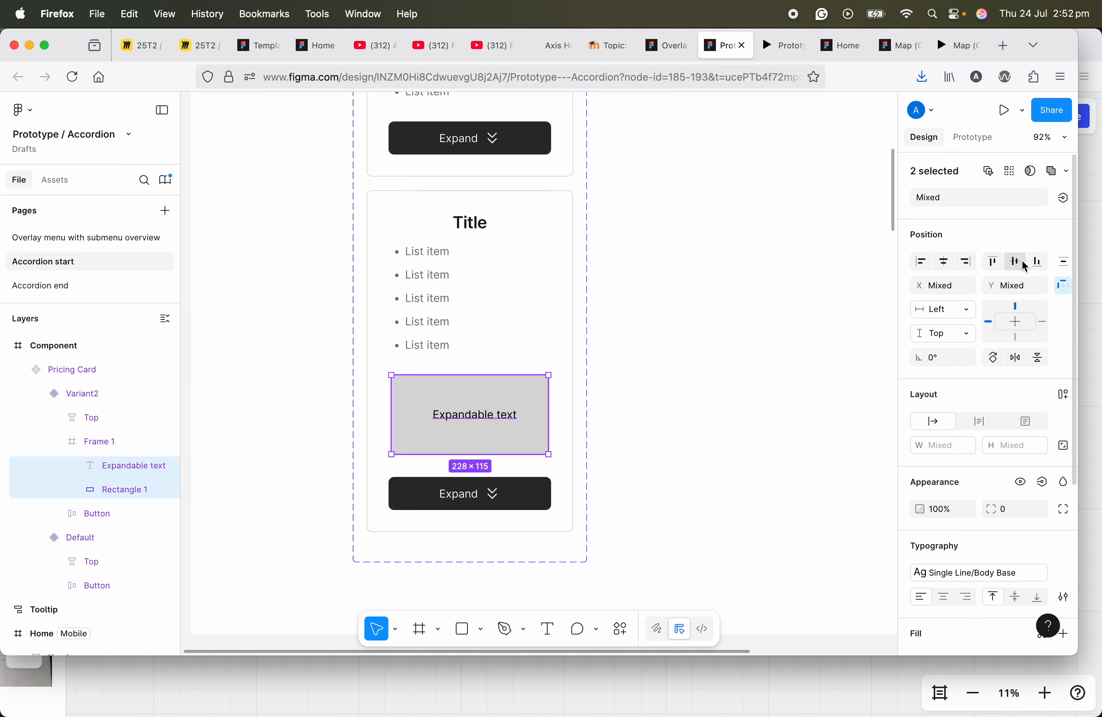
click(945, 262)
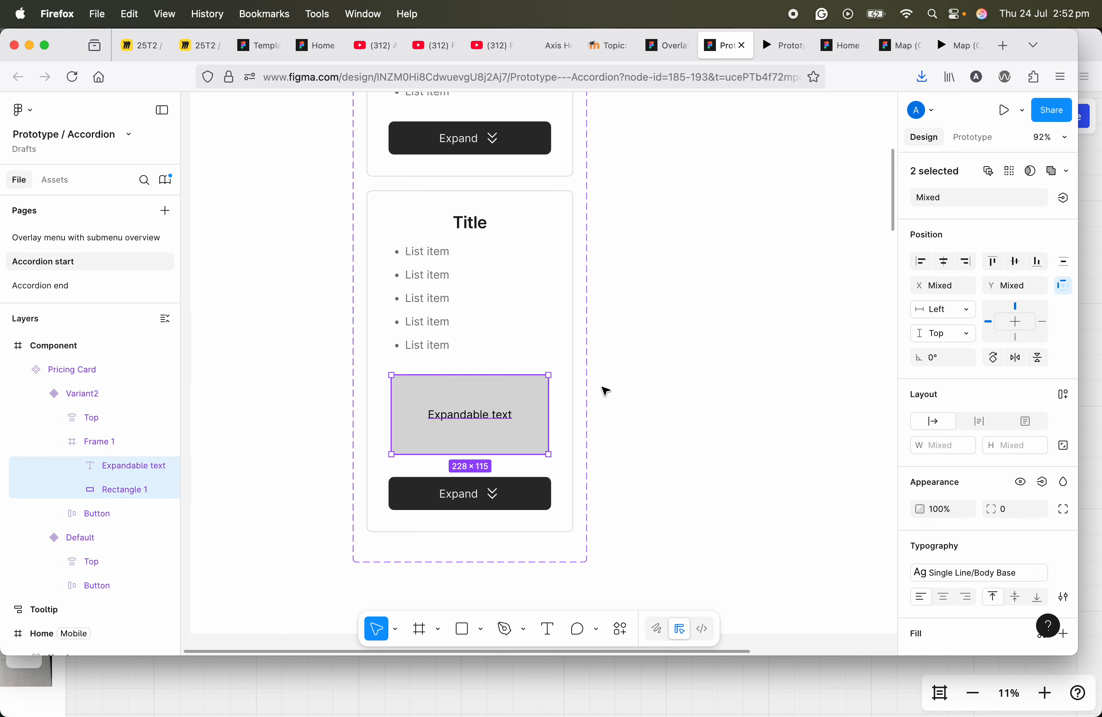
click(98, 443)
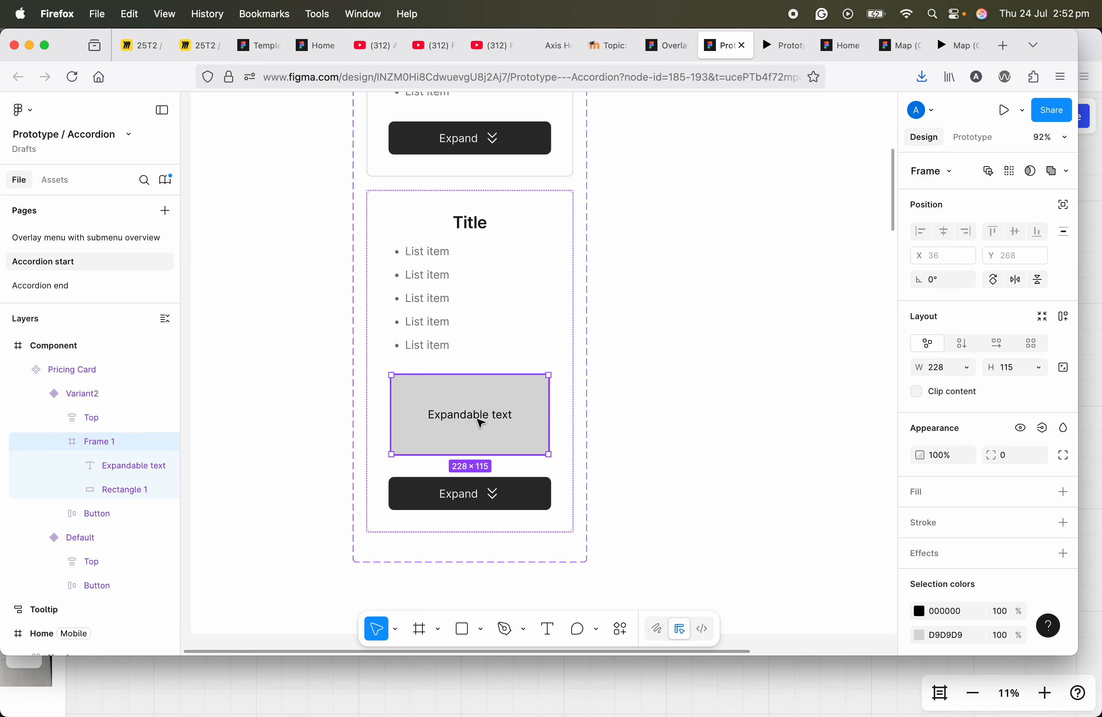
scroll(482, 423, up, 2)
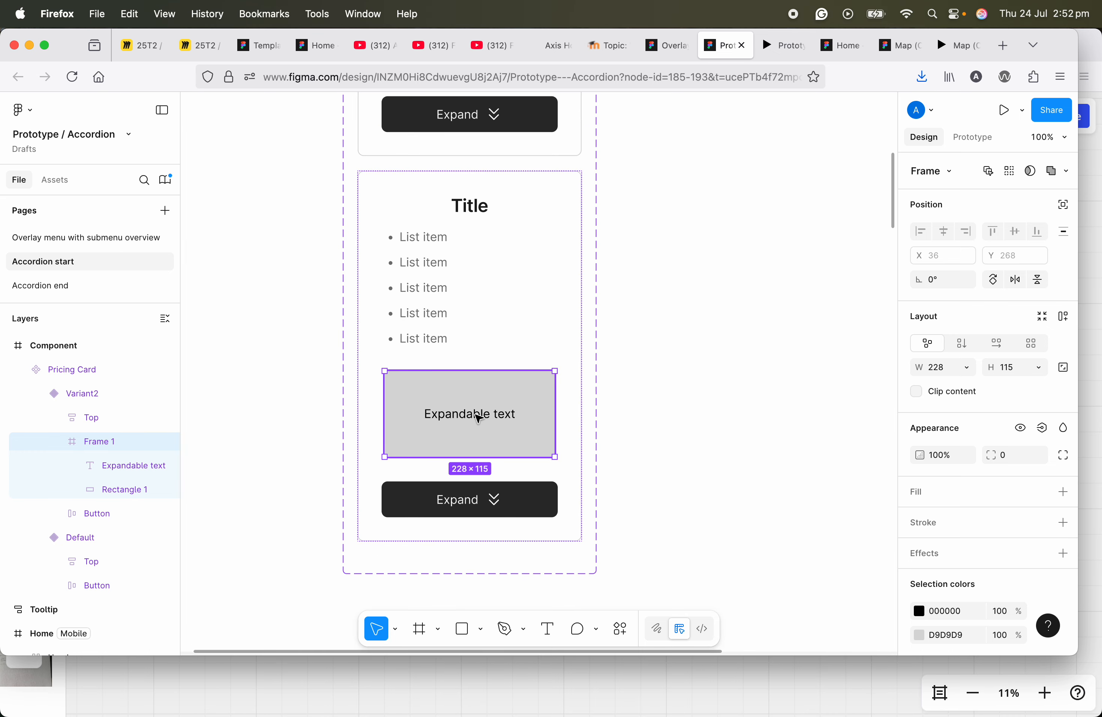
scroll(478, 418, down, 5)
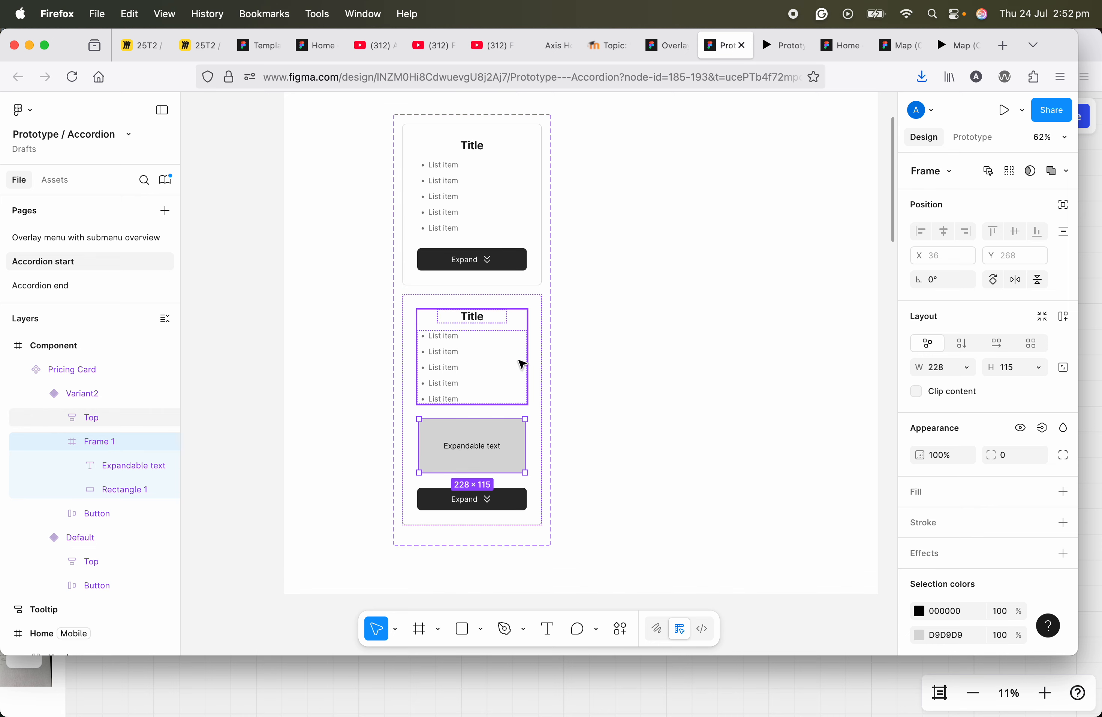
Step: Add an On tap interaction to the Default variant with the Change to action targeting Variant2
click(527, 203)
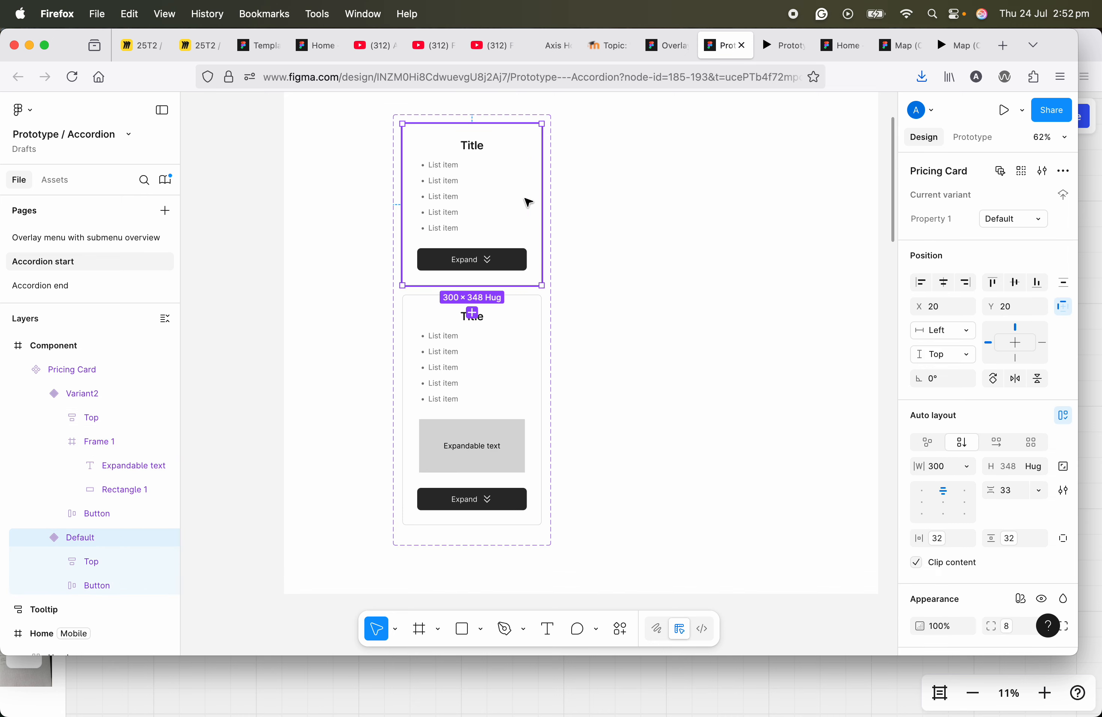
click(529, 358)
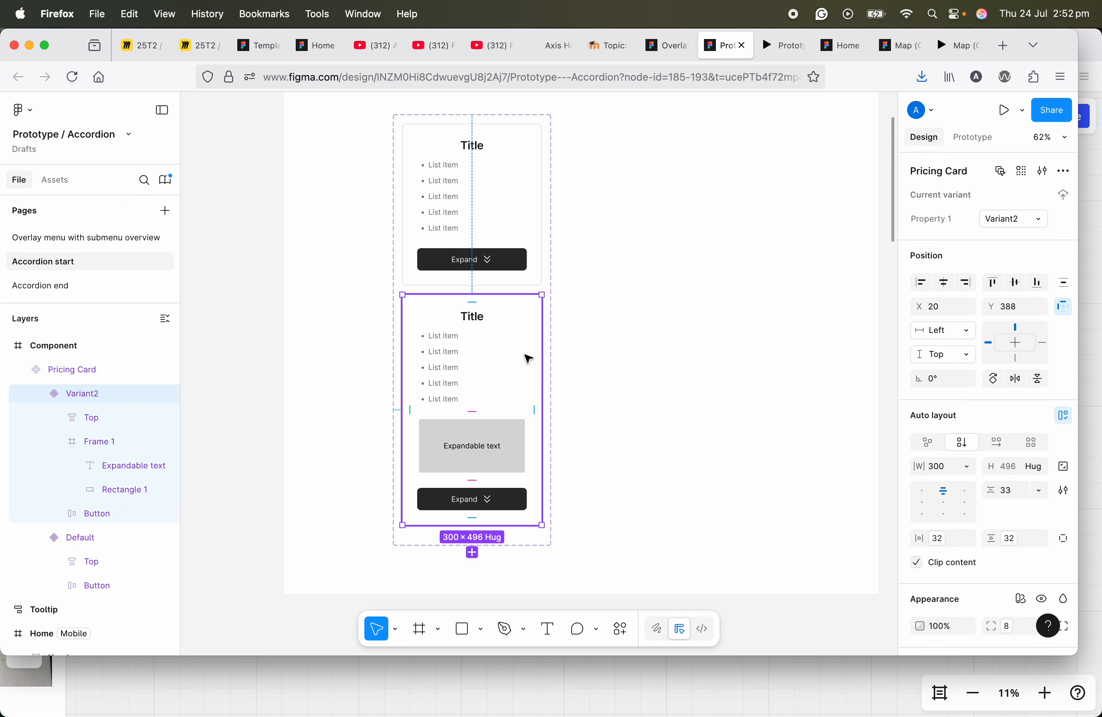
click(493, 209)
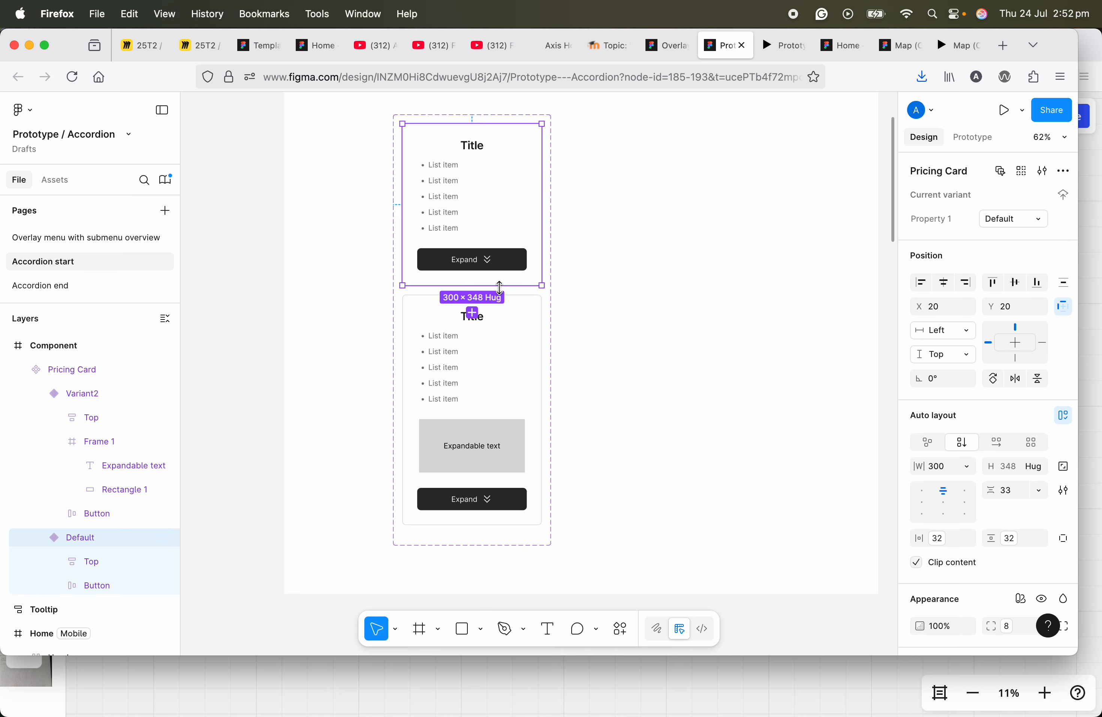
scroll(501, 223, up, 1)
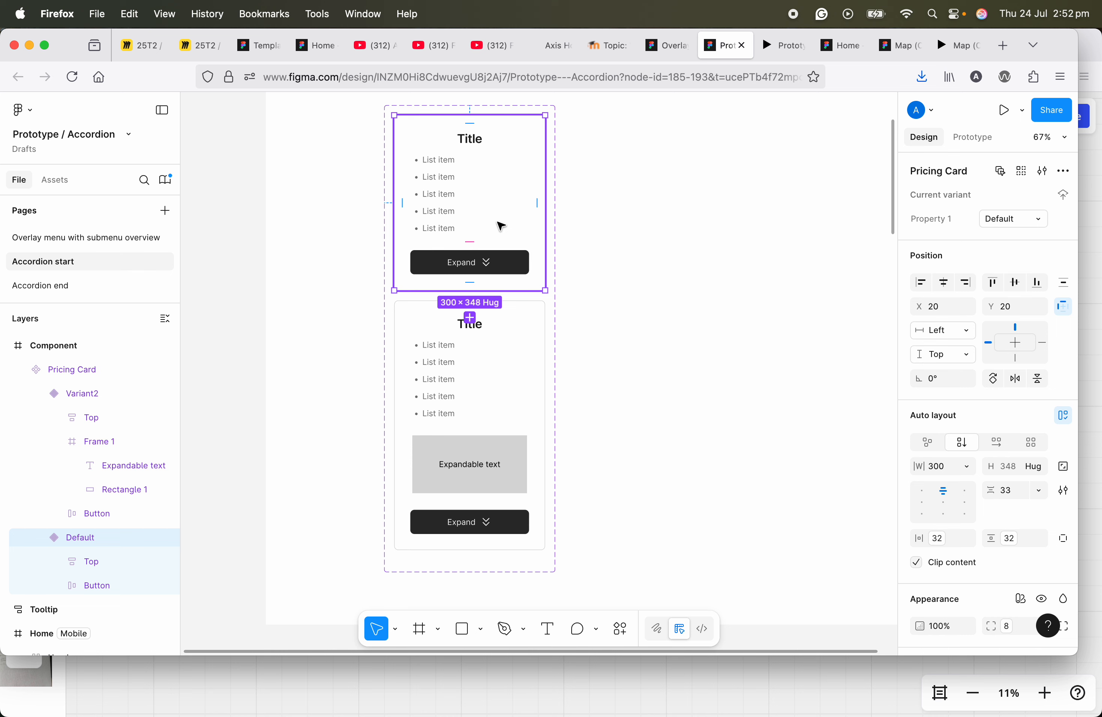
click(974, 148)
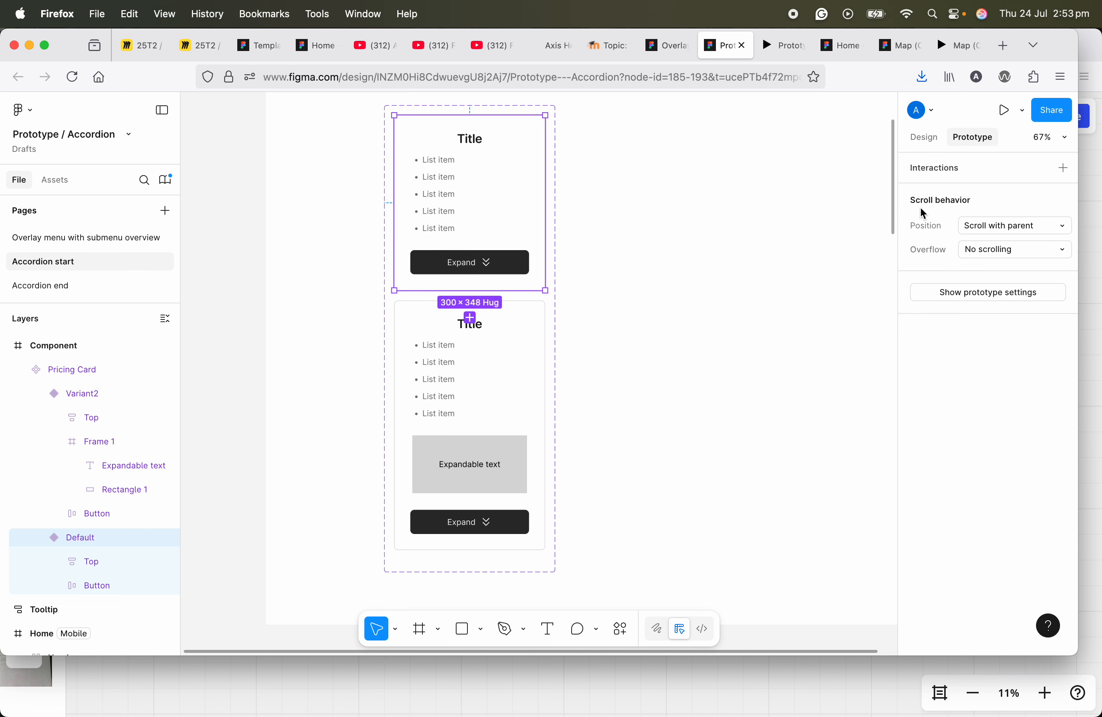
click(1064, 169)
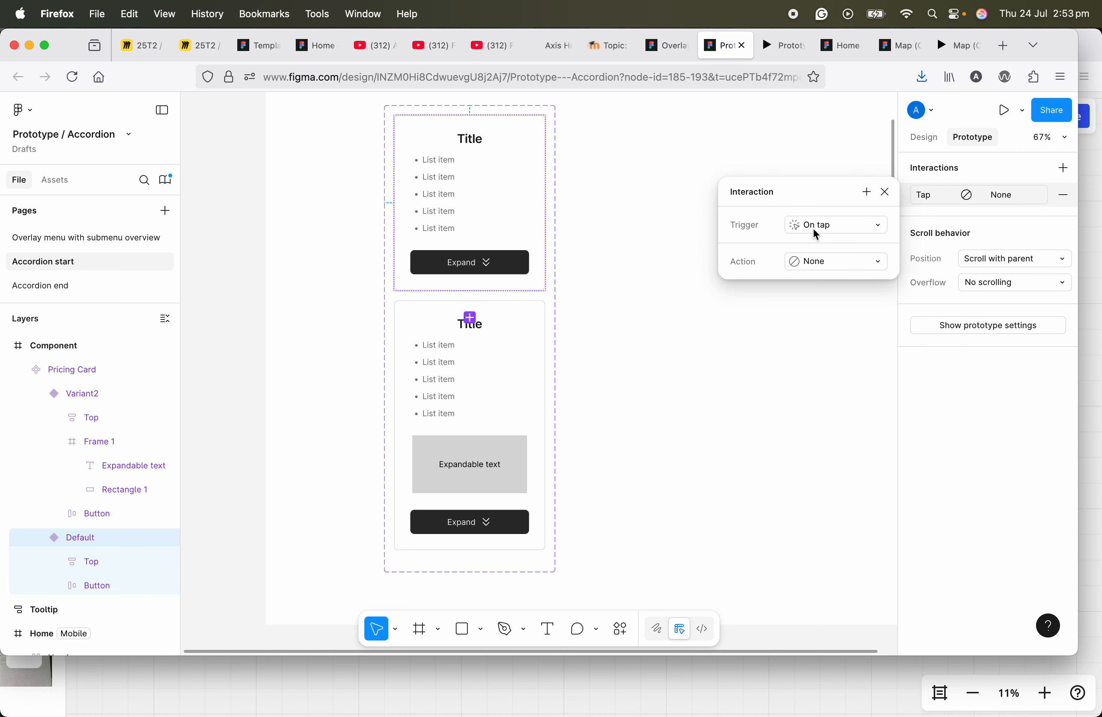
click(814, 260)
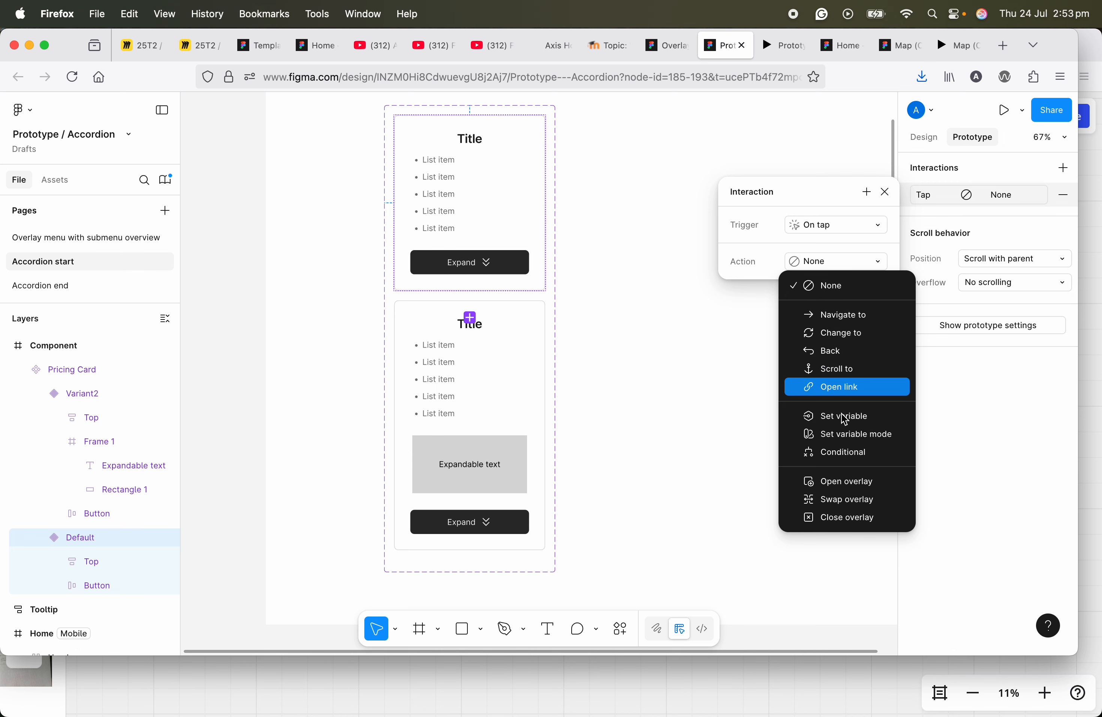
click(838, 333)
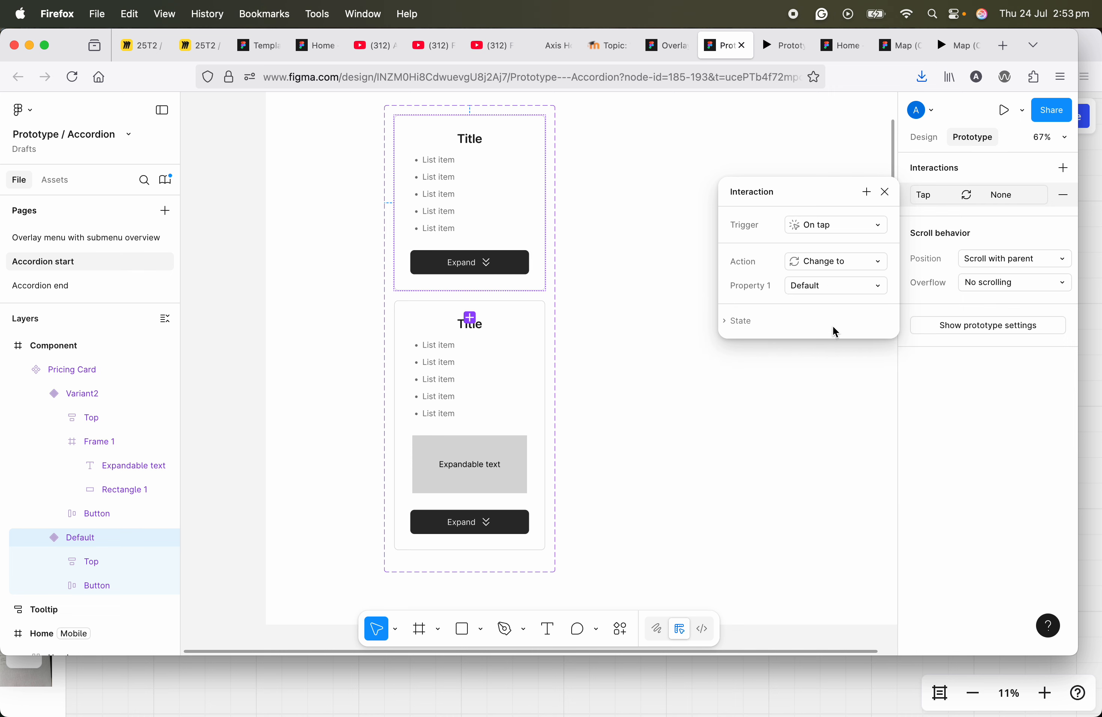
click(820, 286)
click(822, 307)
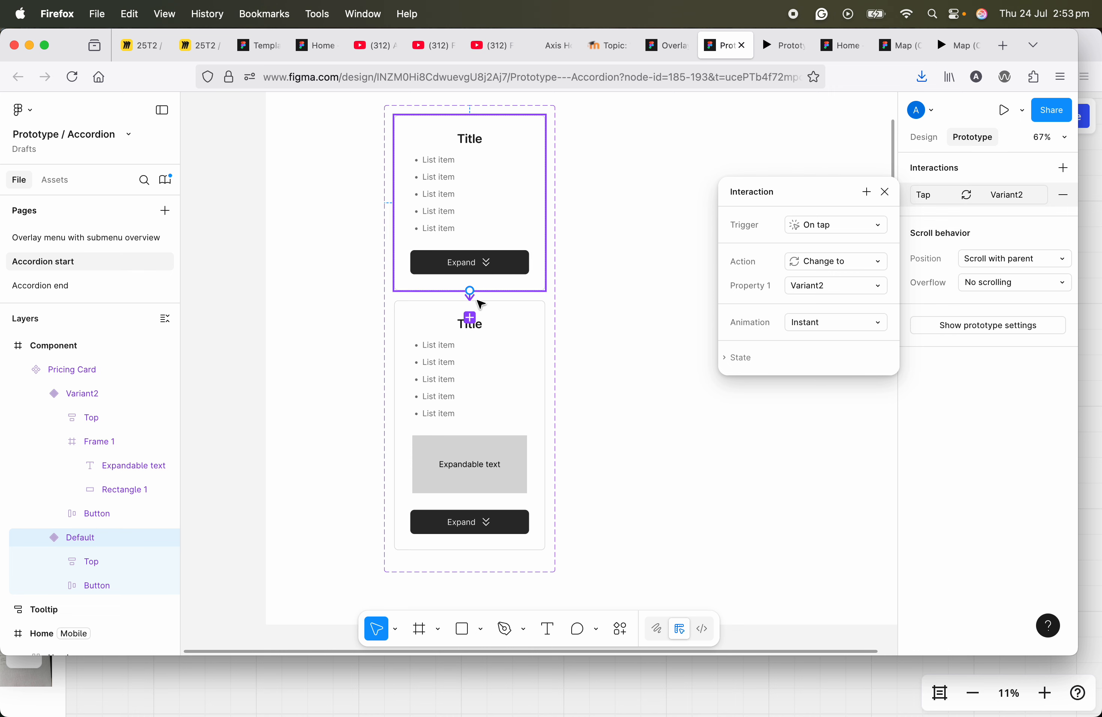
Step: Set the animation of the Default variant's tap interaction to Smart animate and close its settings
click(811, 323)
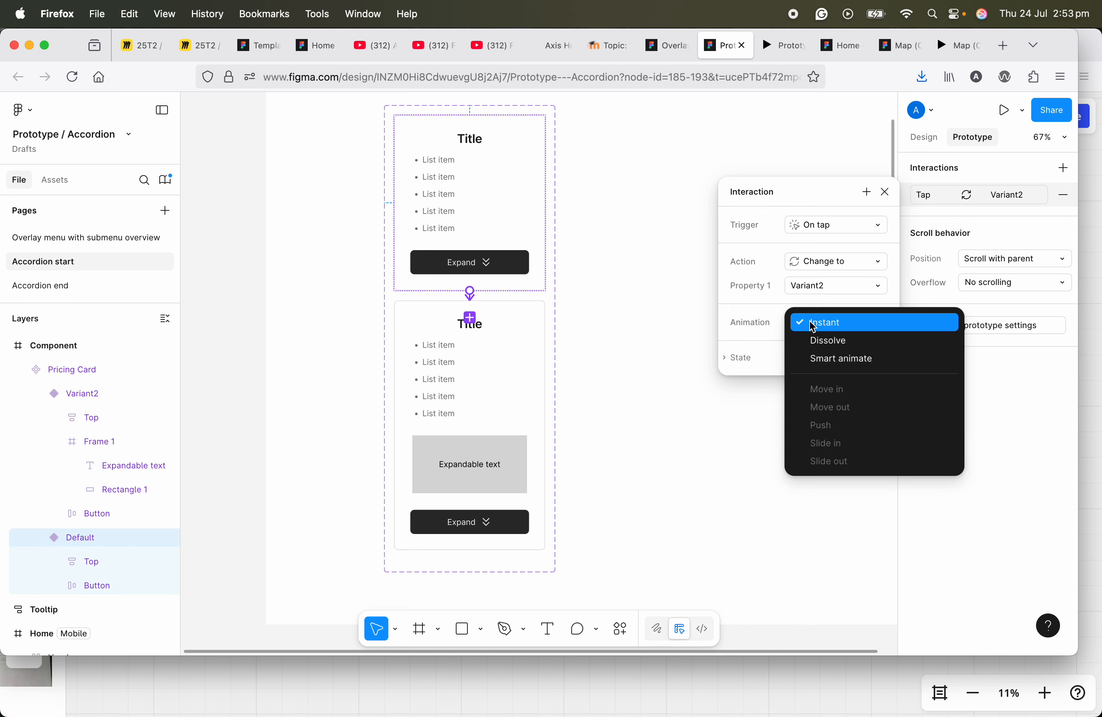
click(812, 357)
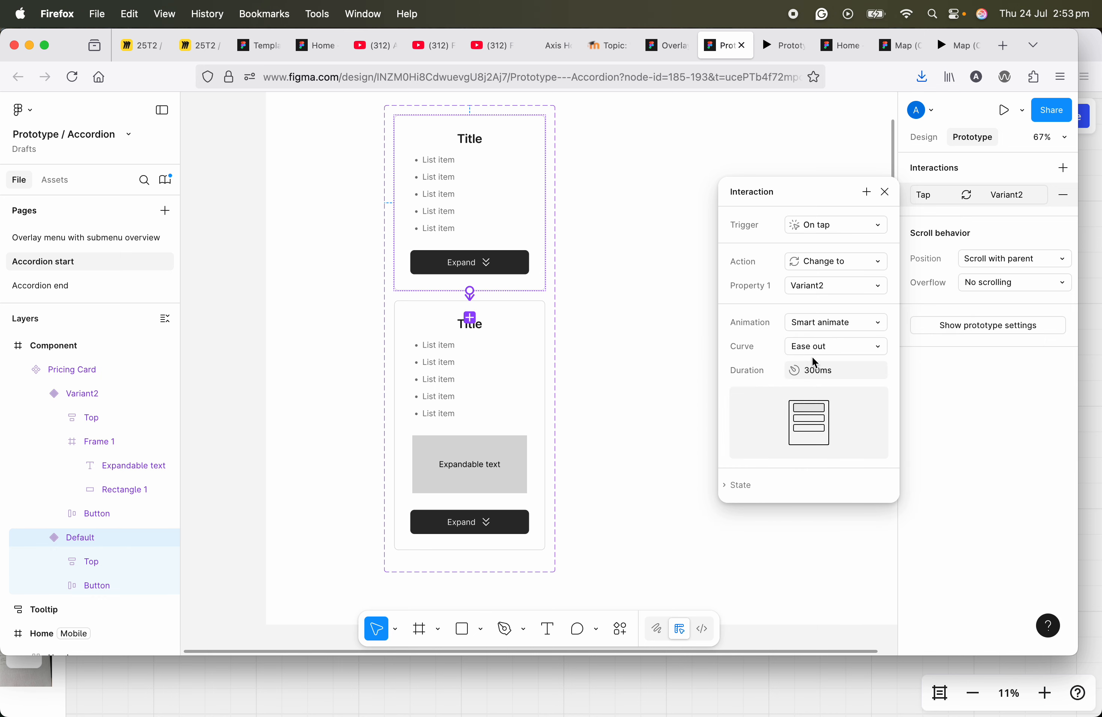
click(886, 191)
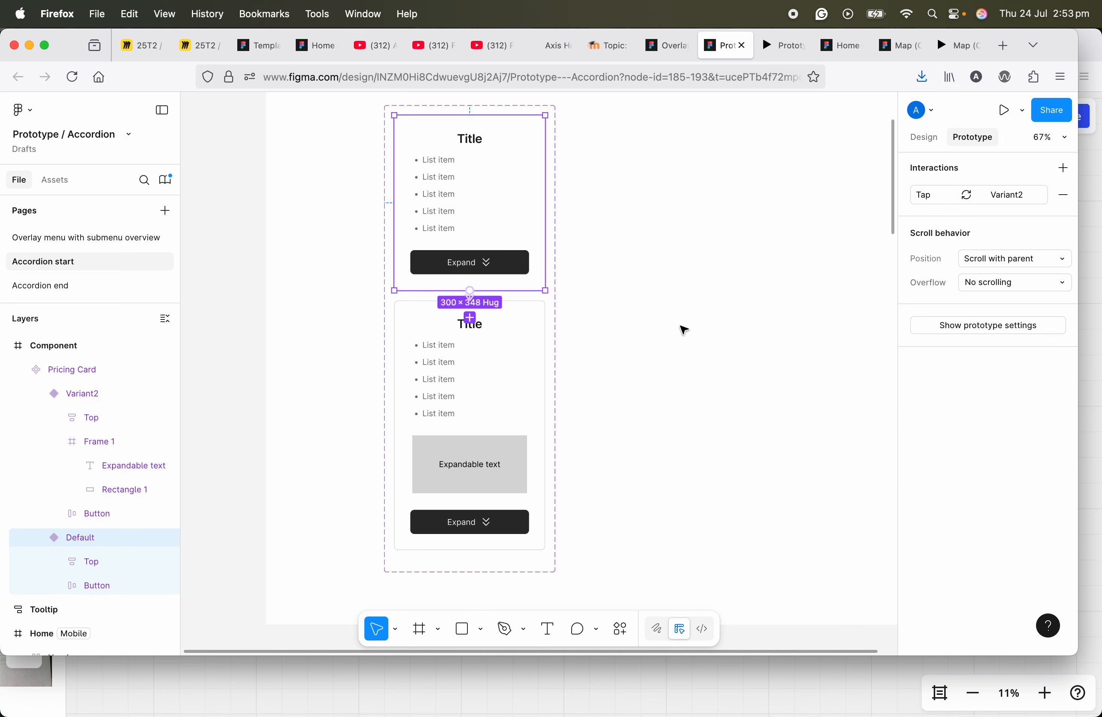
Step: Locate the Card Grid Icon section in the Home mobile frame and examine its cards and layers
scroll(684, 330, down, 5)
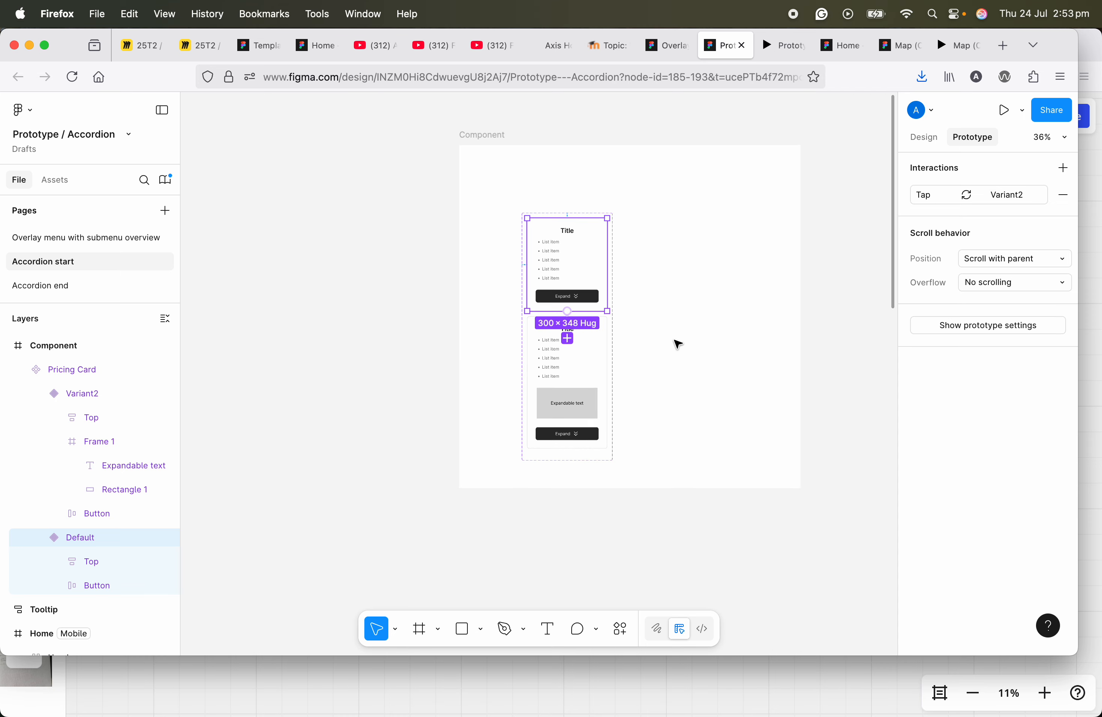
scroll(657, 321, down, 2)
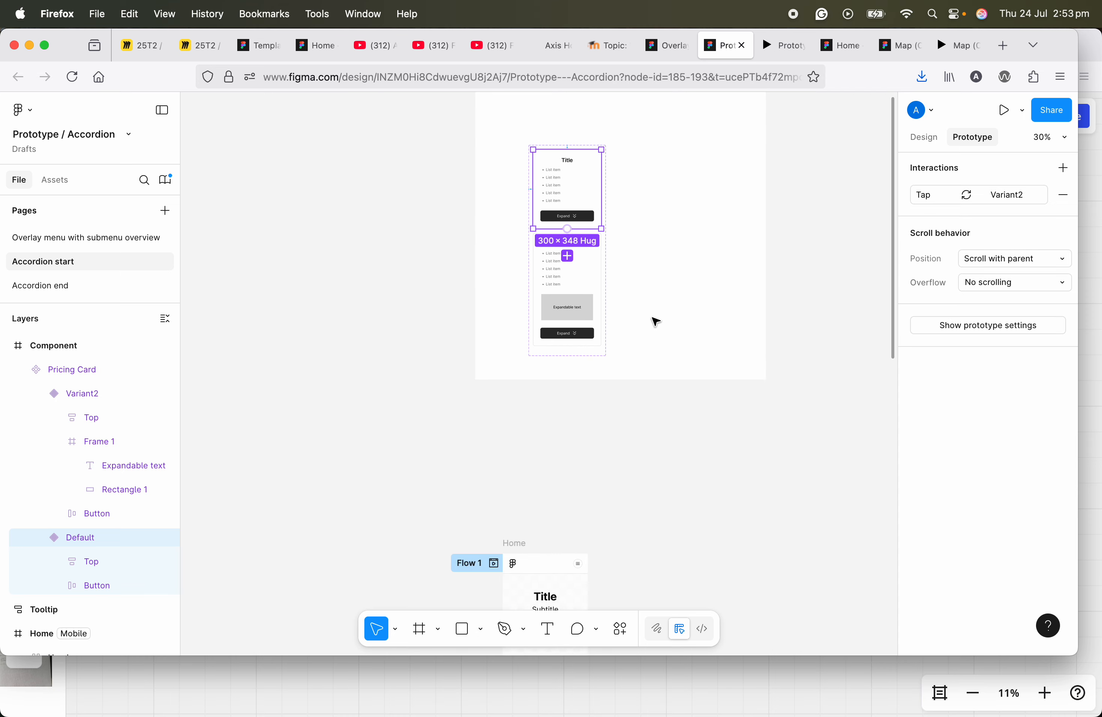
drag(630, 393, 616, 208)
scroll(616, 223, down, 1)
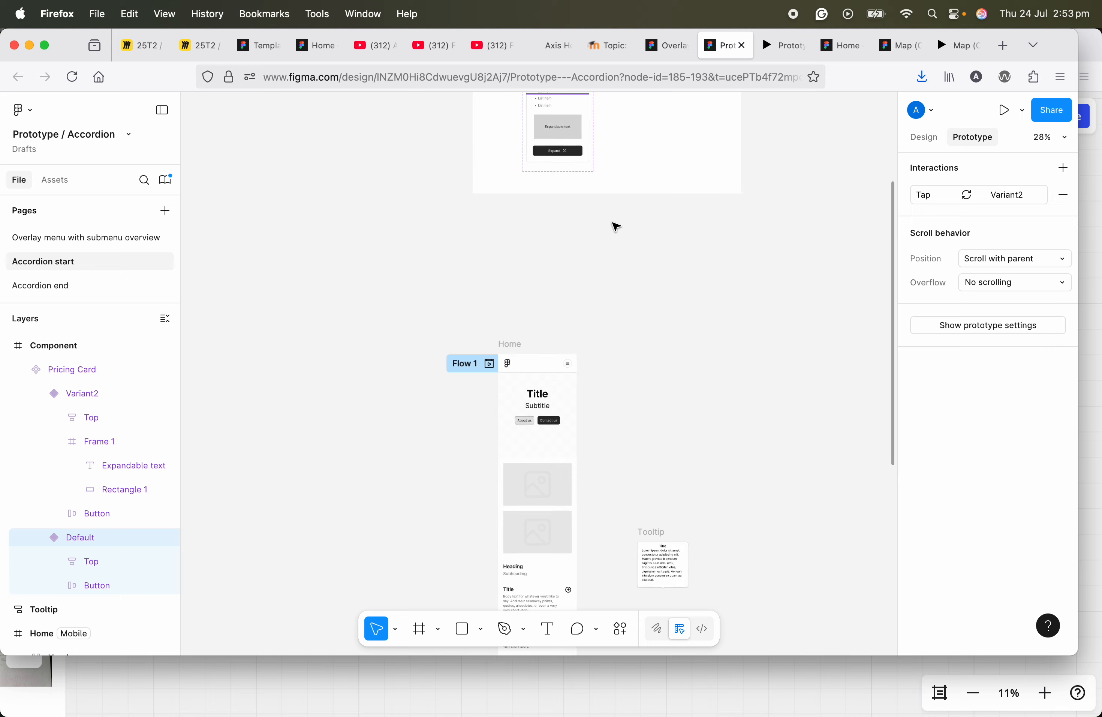
scroll(562, 378, down, 3)
scroll(494, 388, up, 5)
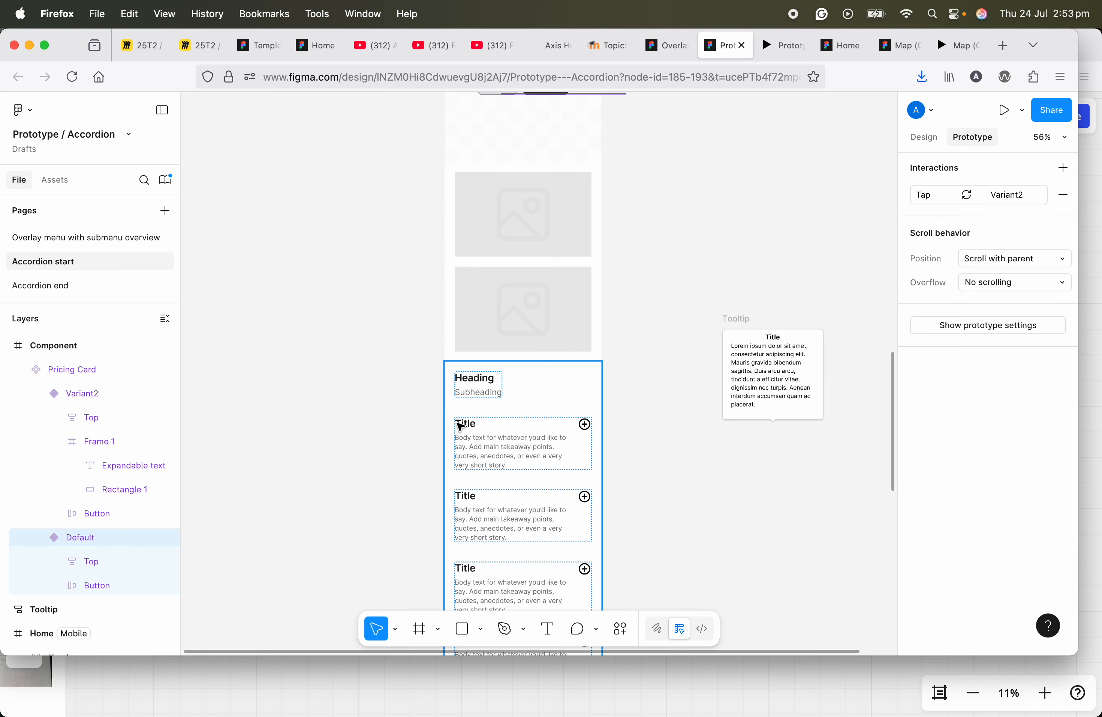
click(546, 406)
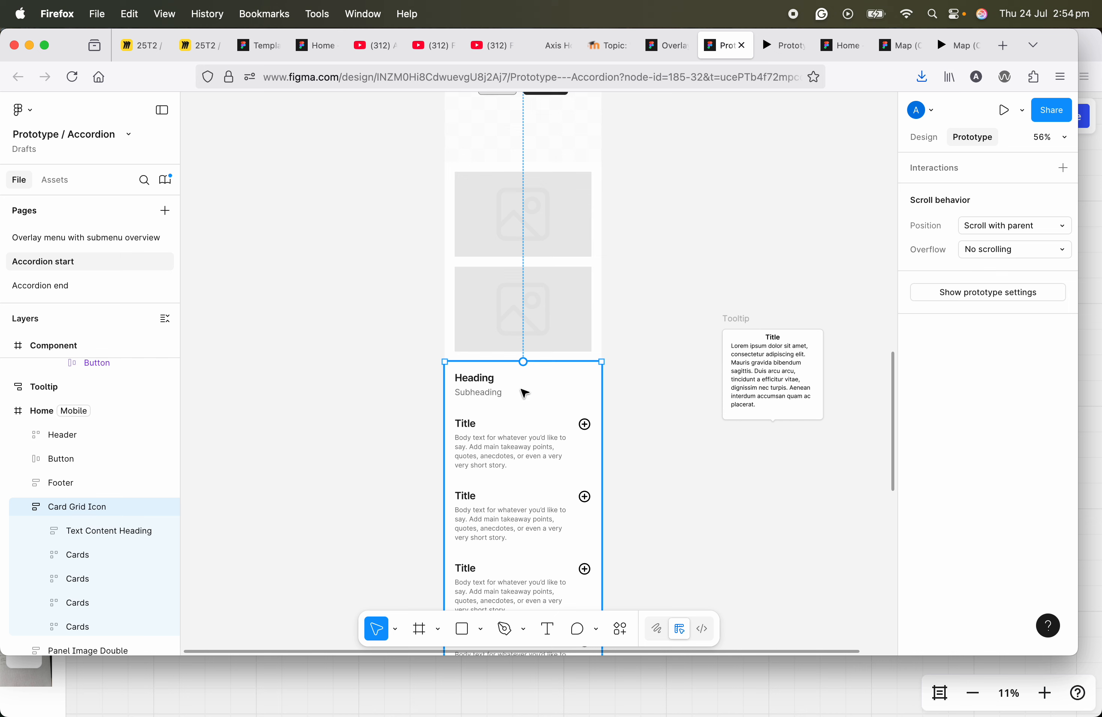
scroll(540, 393, down, 5)
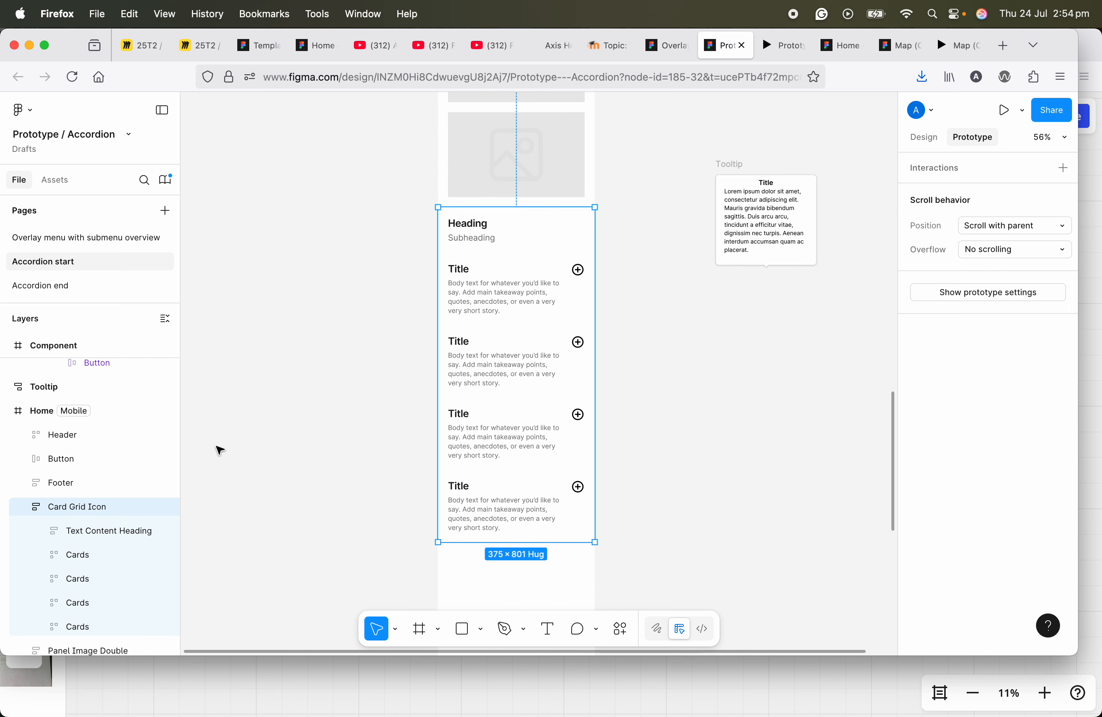
scroll(66, 490, down, 3)
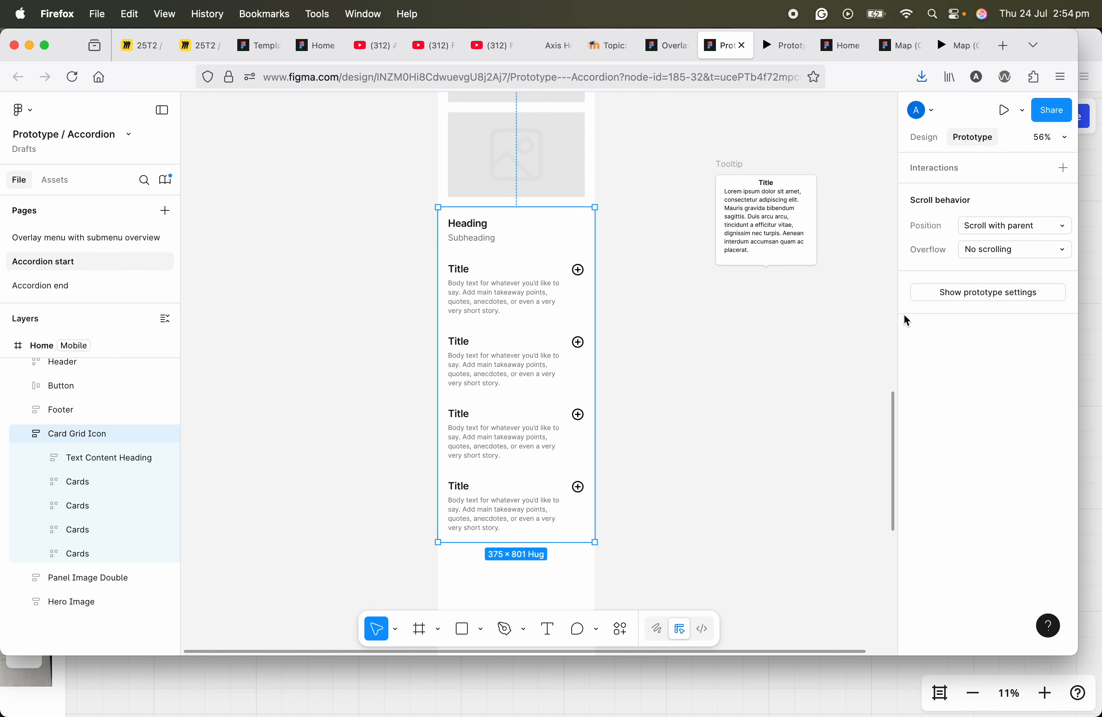
Step: Insert the Pricing Card component from this file's Accordion start assets between the subheading and first card of the Card Grid Icon section
click(923, 137)
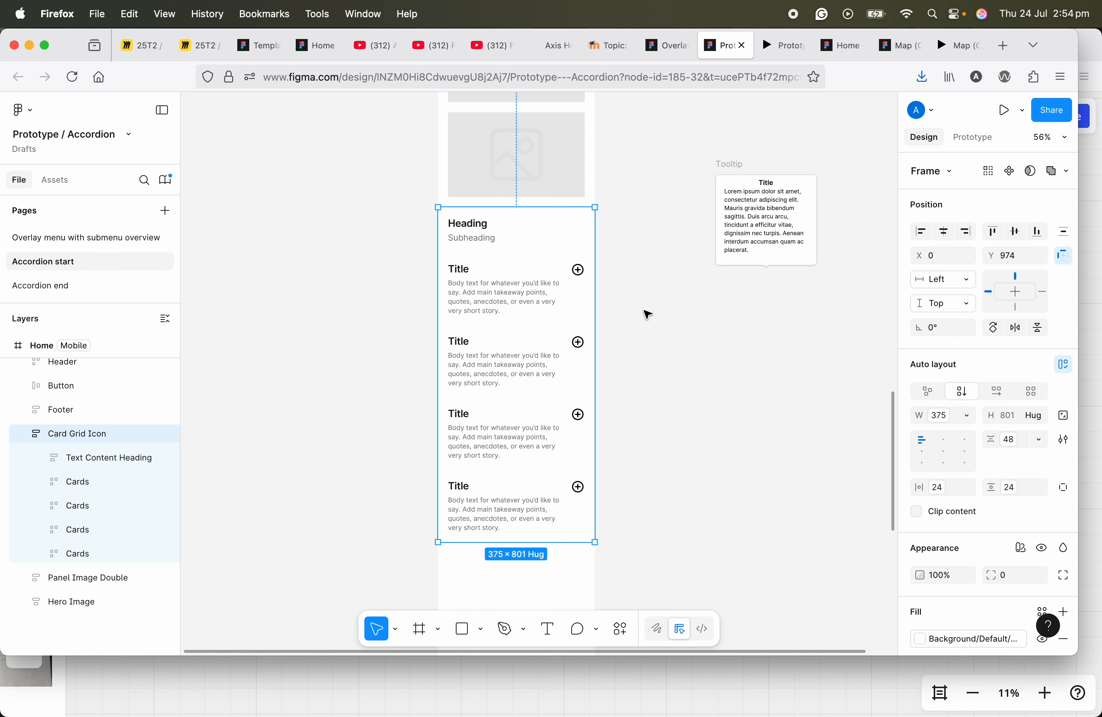
click(56, 180)
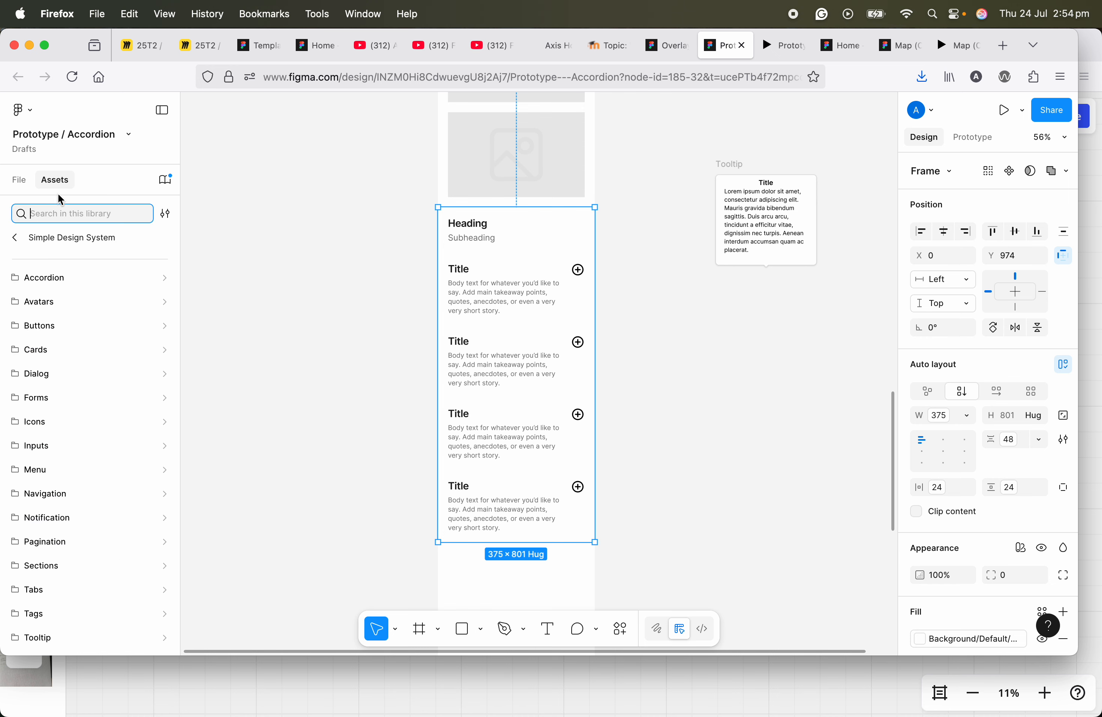
click(21, 240)
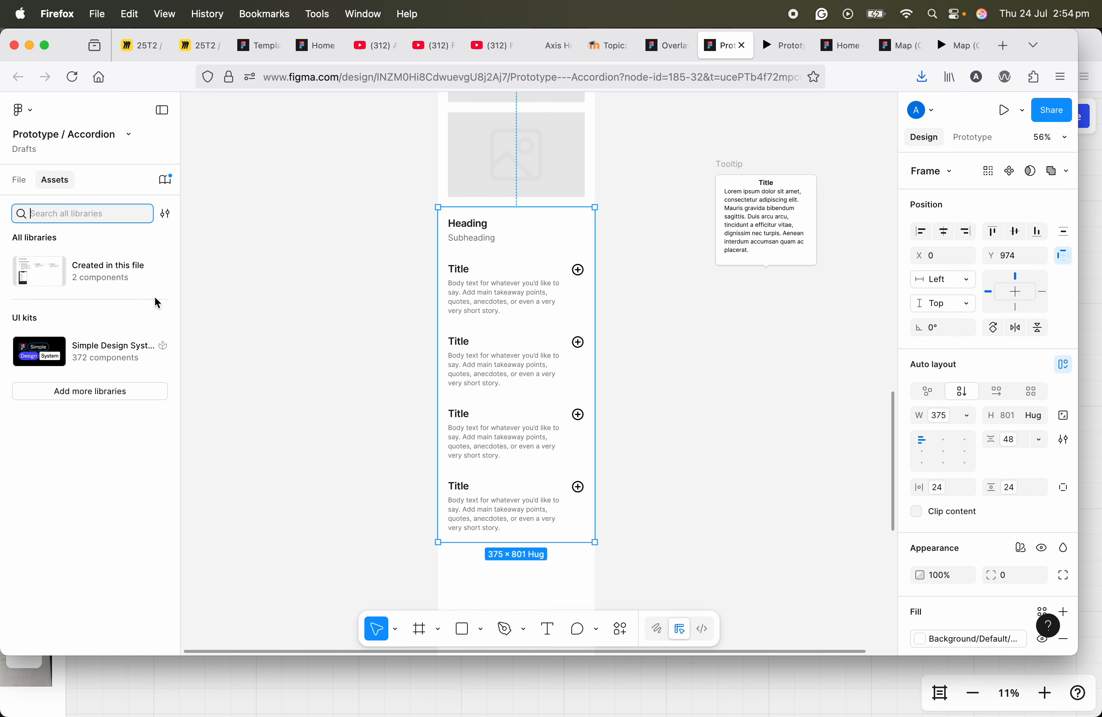
click(98, 283)
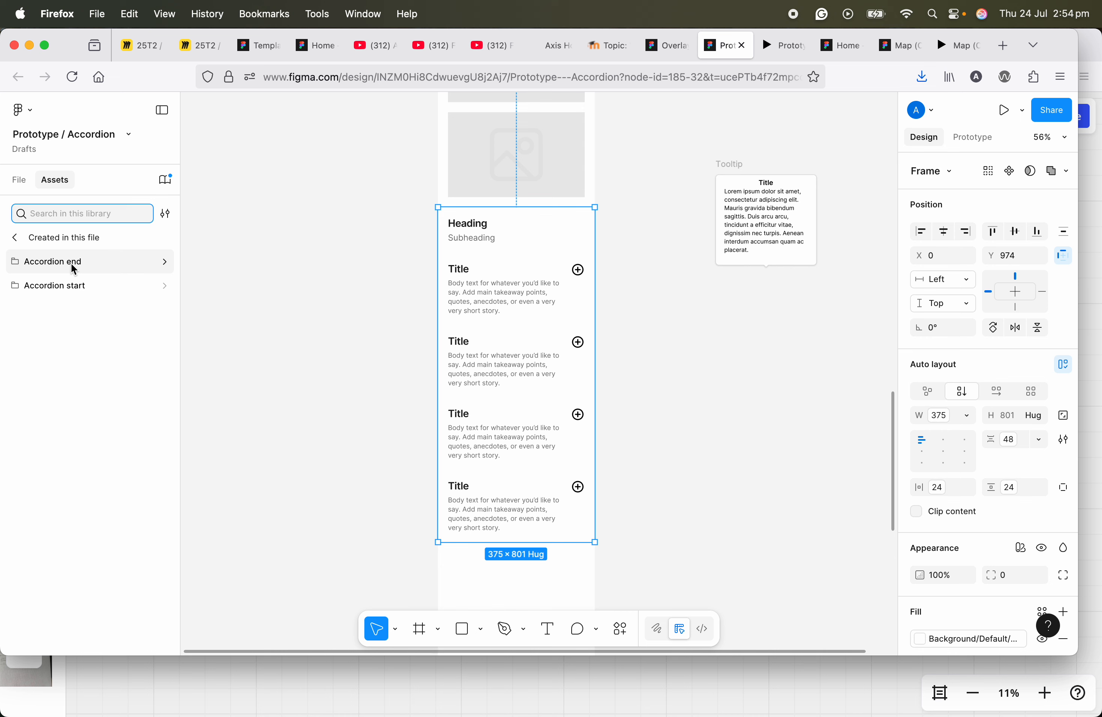
click(74, 290)
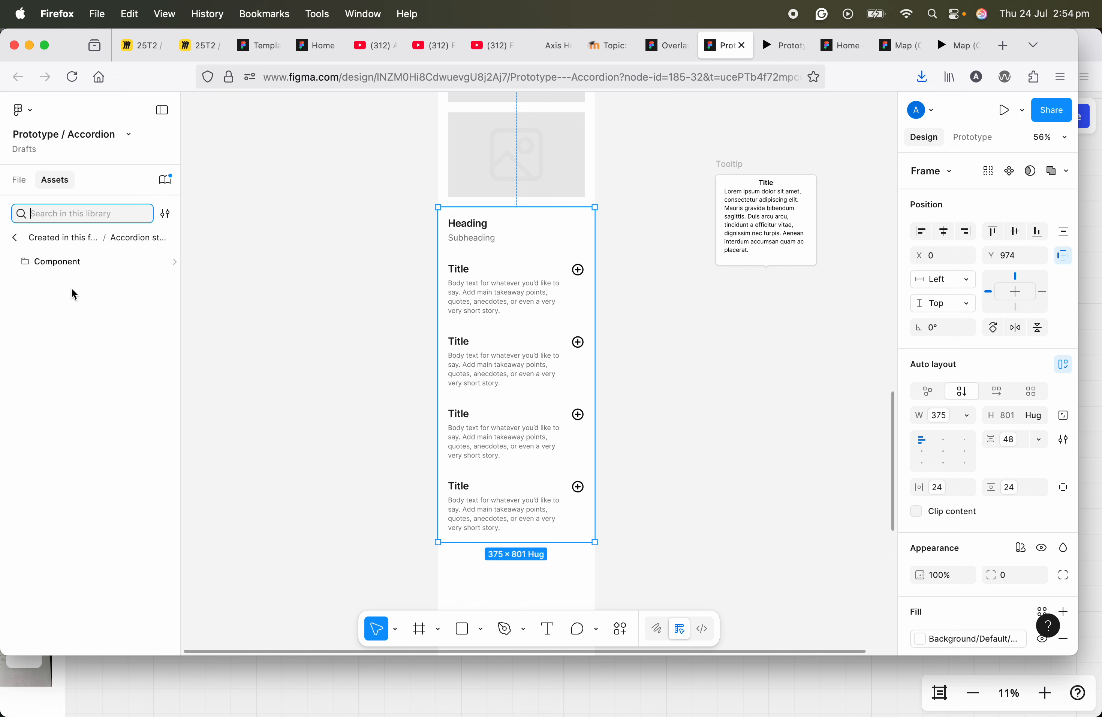
click(66, 263)
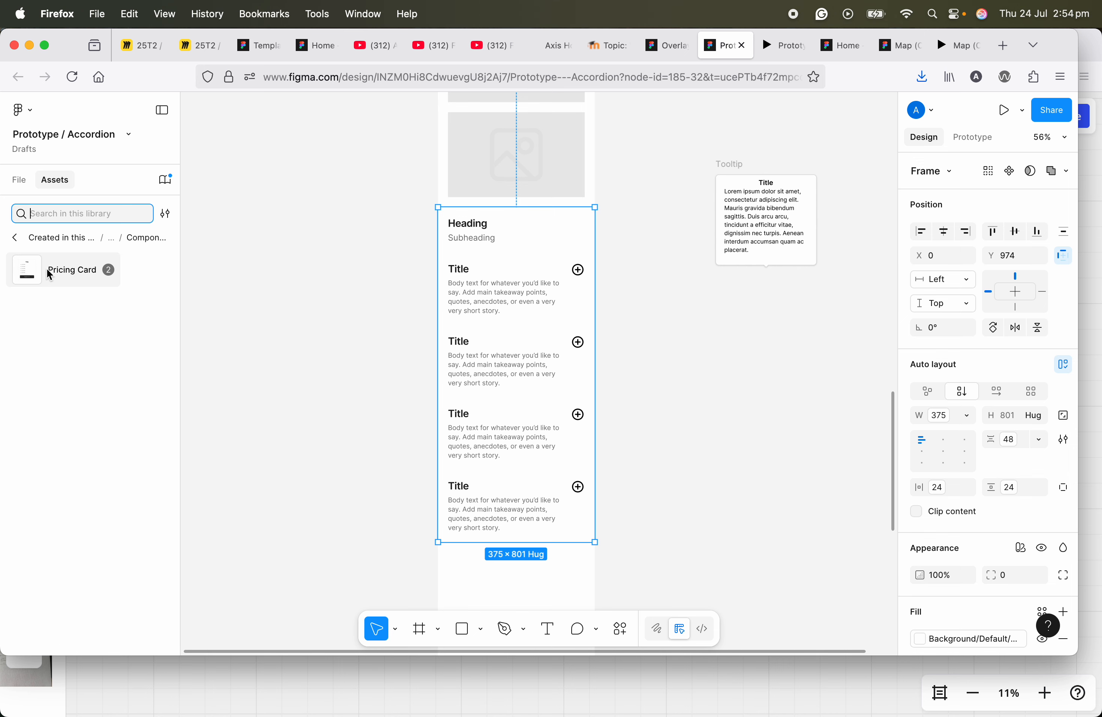
drag(31, 273, 525, 326)
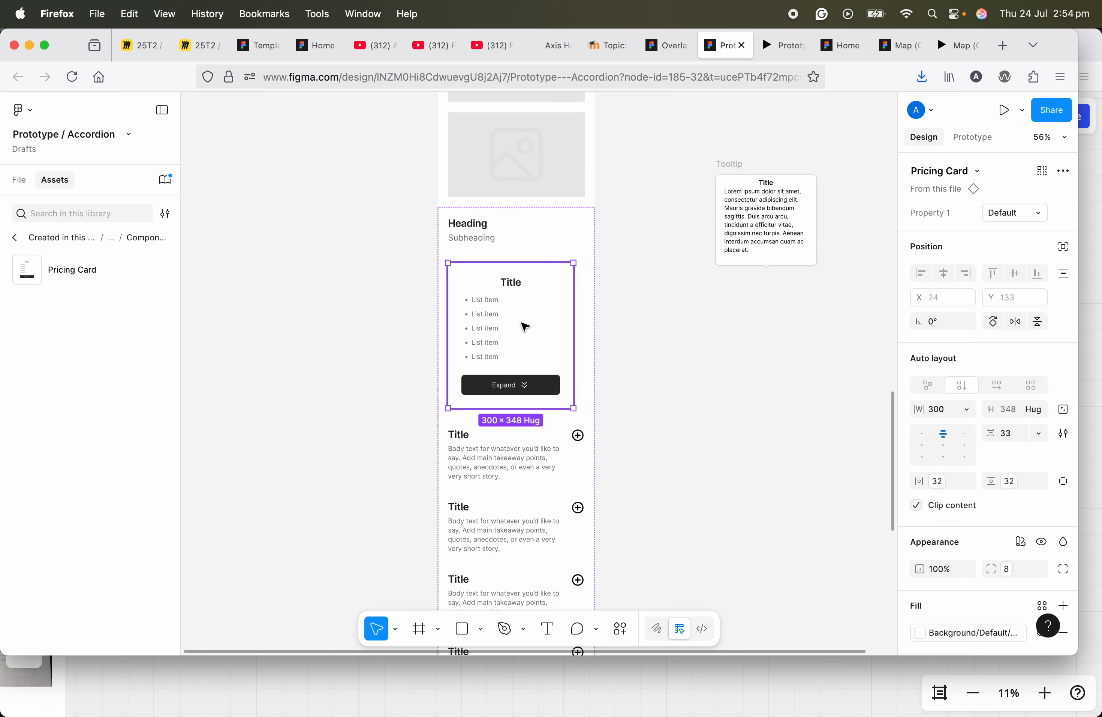
Step: Select the Home frame and present it as a prototype
ctrl+scroll(512, 303, down, 3)
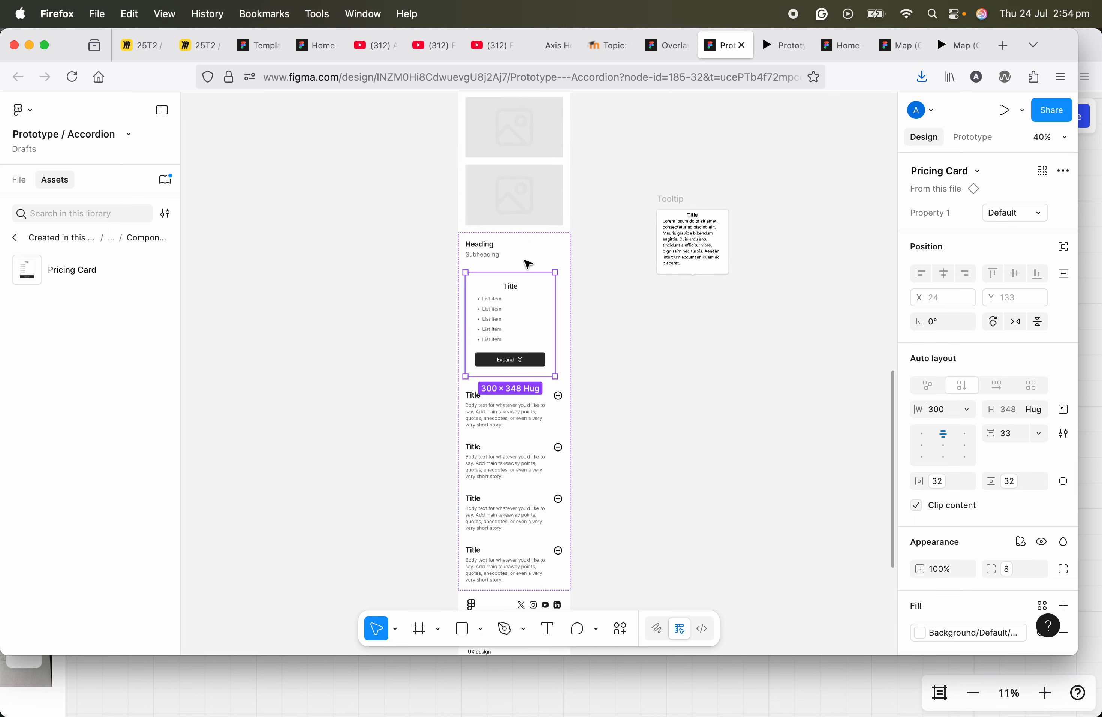
scroll(527, 238, up, 5)
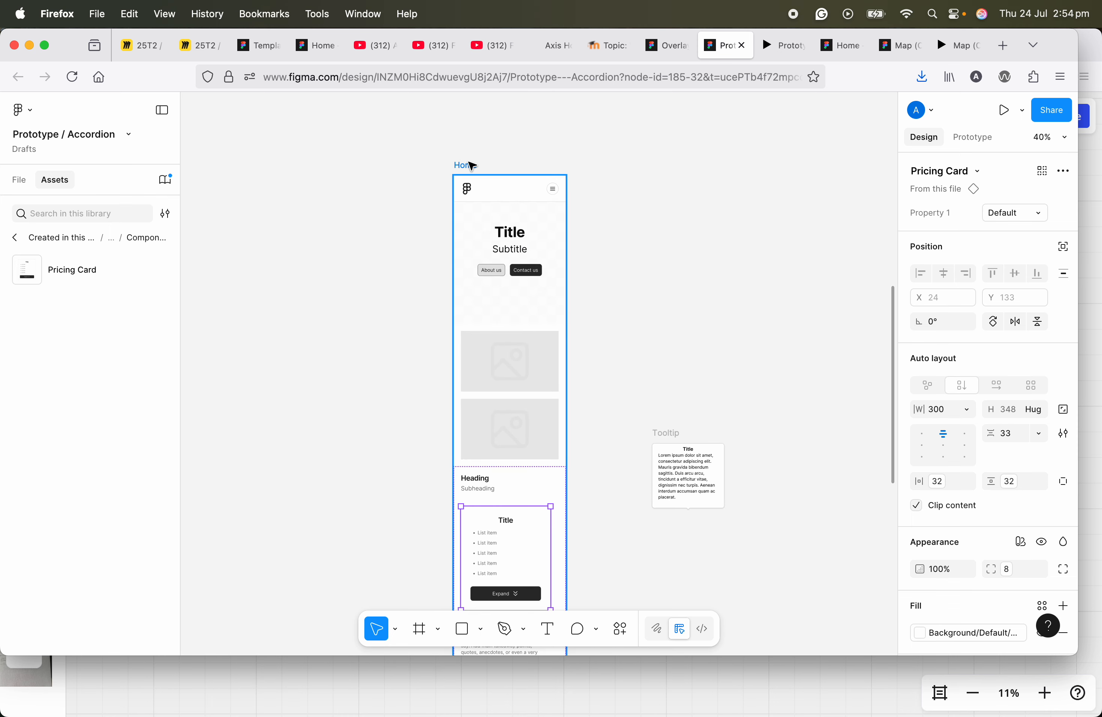
click(466, 165)
click(1007, 119)
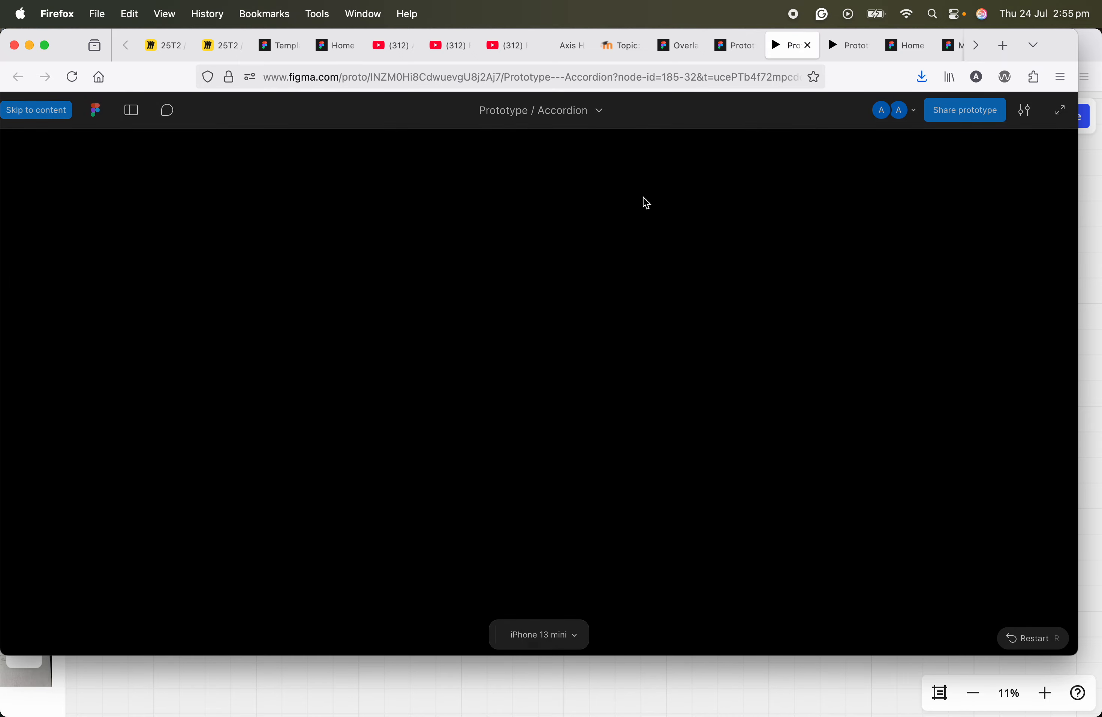
Step: Test the pricing card's Expand button in the prototype preview and examine the expanded card
scroll(569, 381, down, 10)
scroll(565, 442, down, 3)
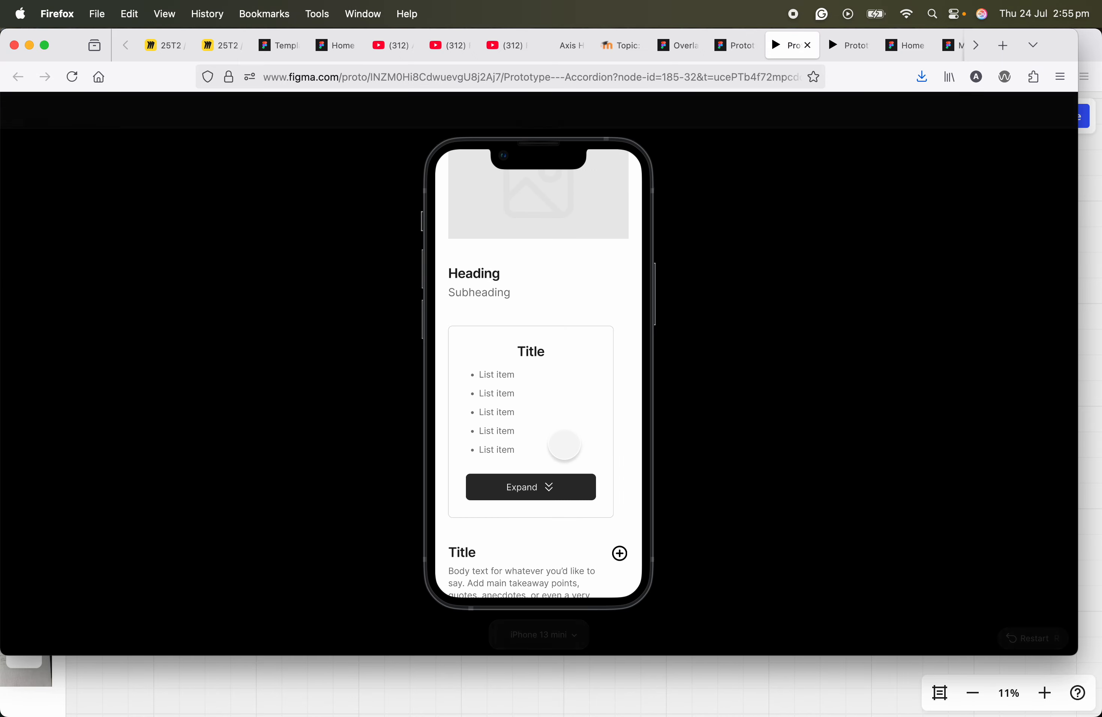
click(554, 485)
scroll(554, 485, down, 2)
drag(554, 486, 561, 401)
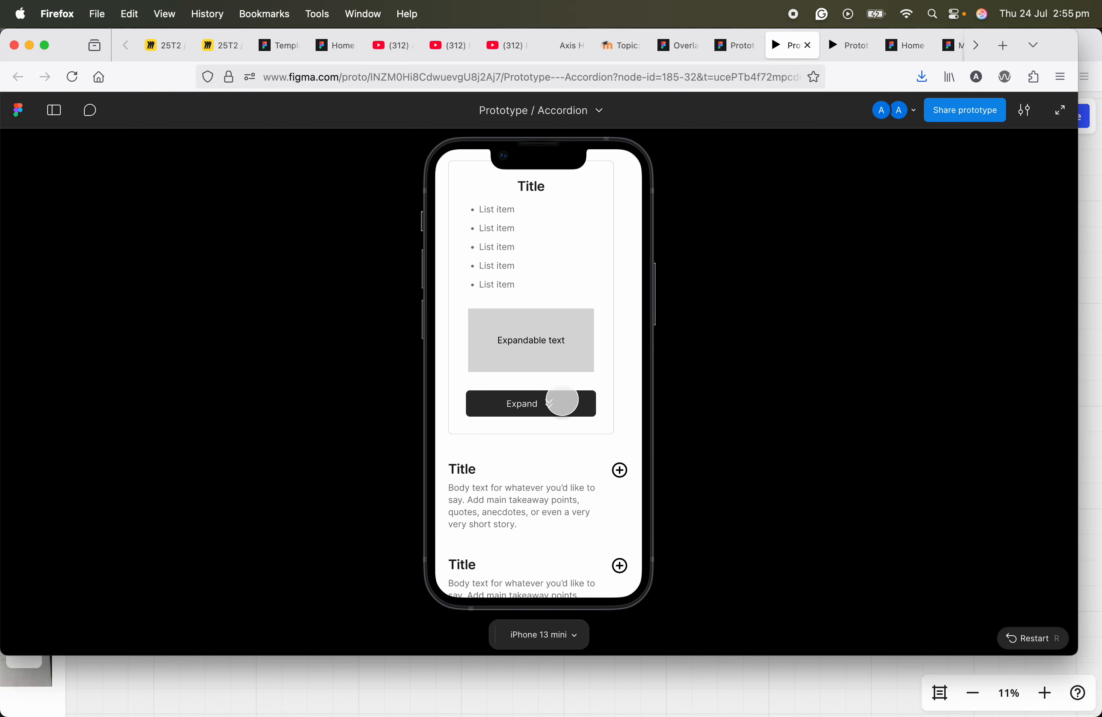
scroll(532, 401, up, 2)
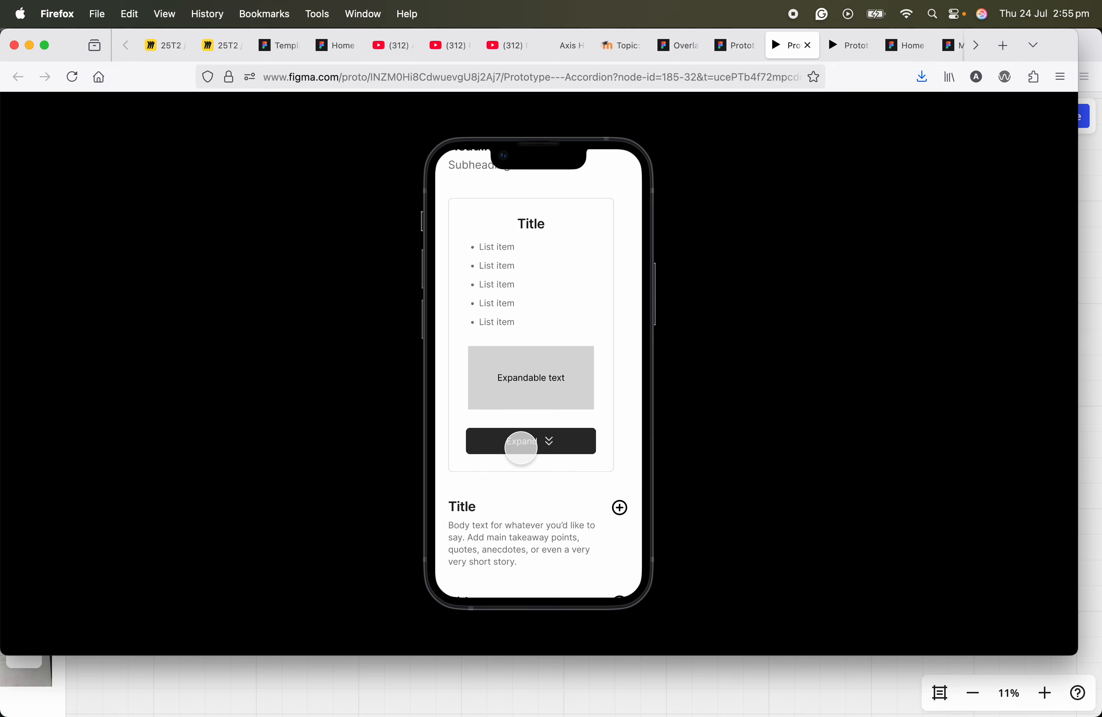
Step: Return to the Accordion design file and select the Expand button inside the Pricing Card's Variant2
click(737, 51)
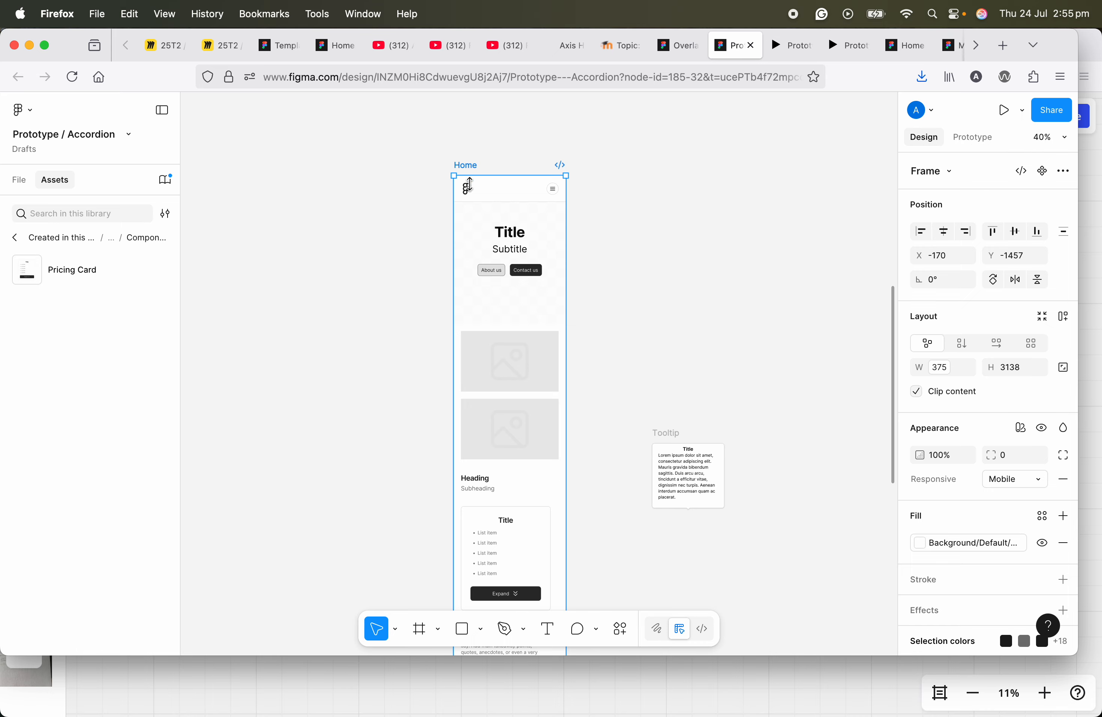
scroll(535, 219, up, 6)
scroll(460, 255, up, 5)
click(455, 292)
click(455, 293)
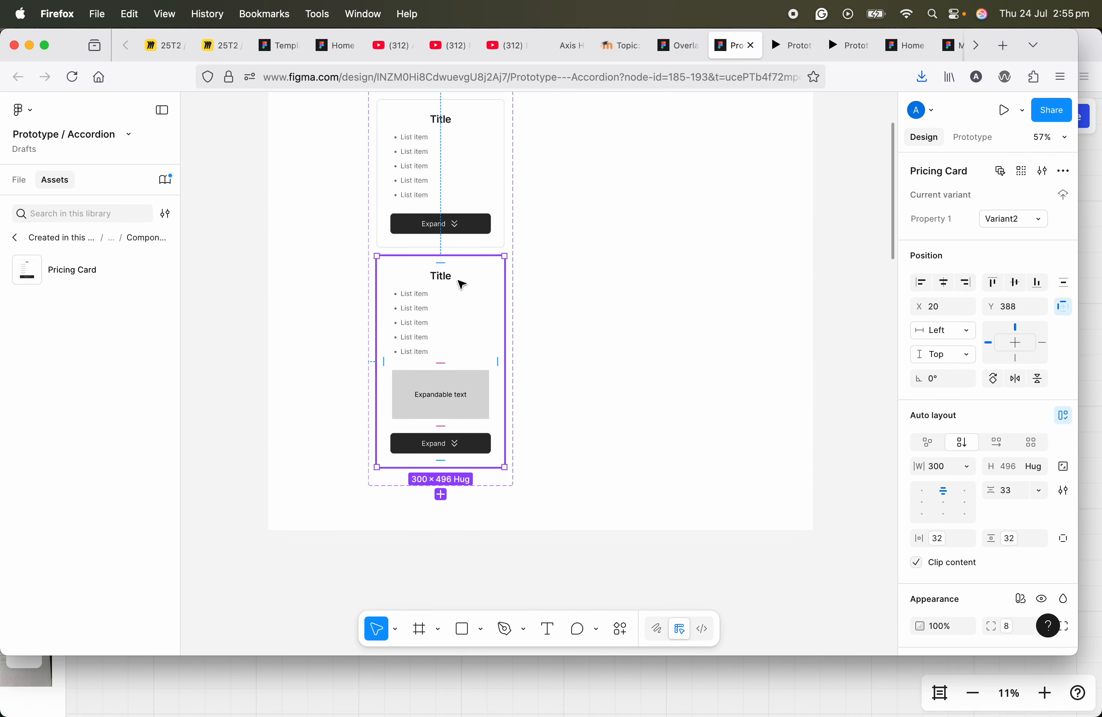
click(449, 189)
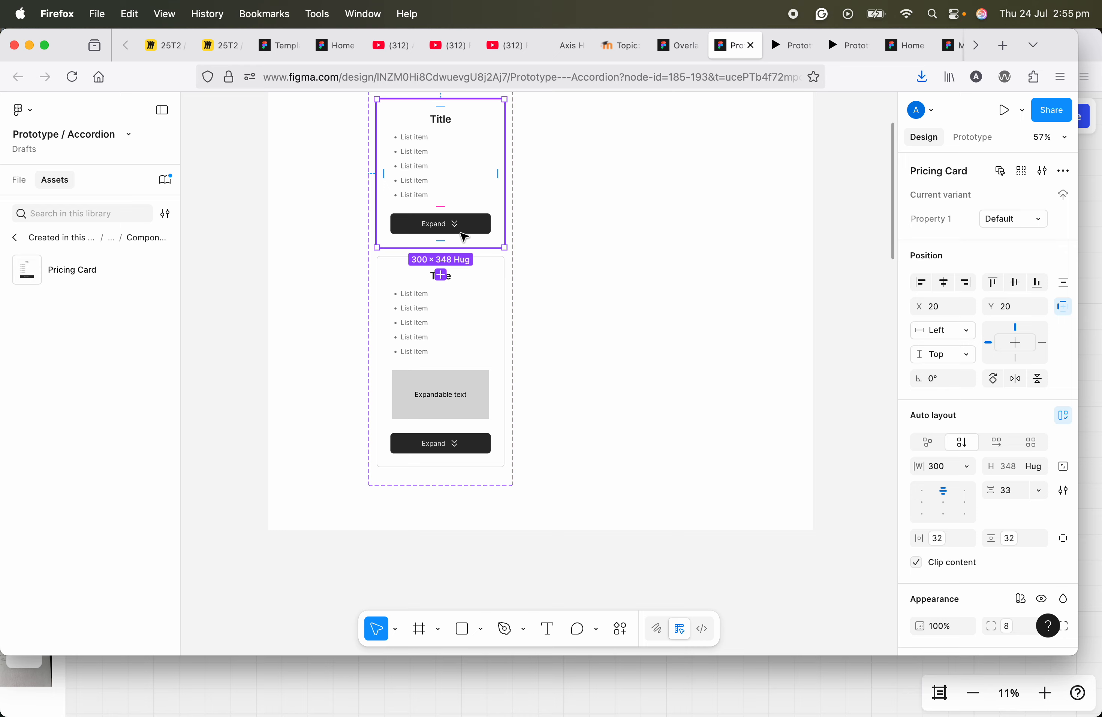
scroll(507, 264, up, 3)
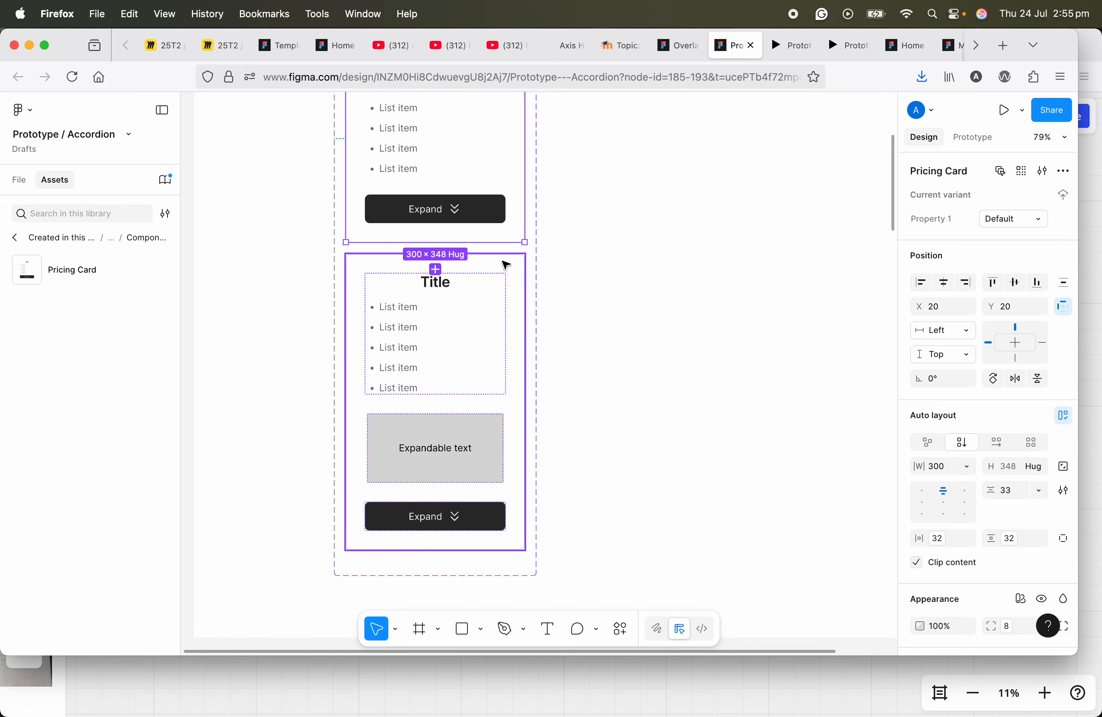
click(460, 518)
click(465, 516)
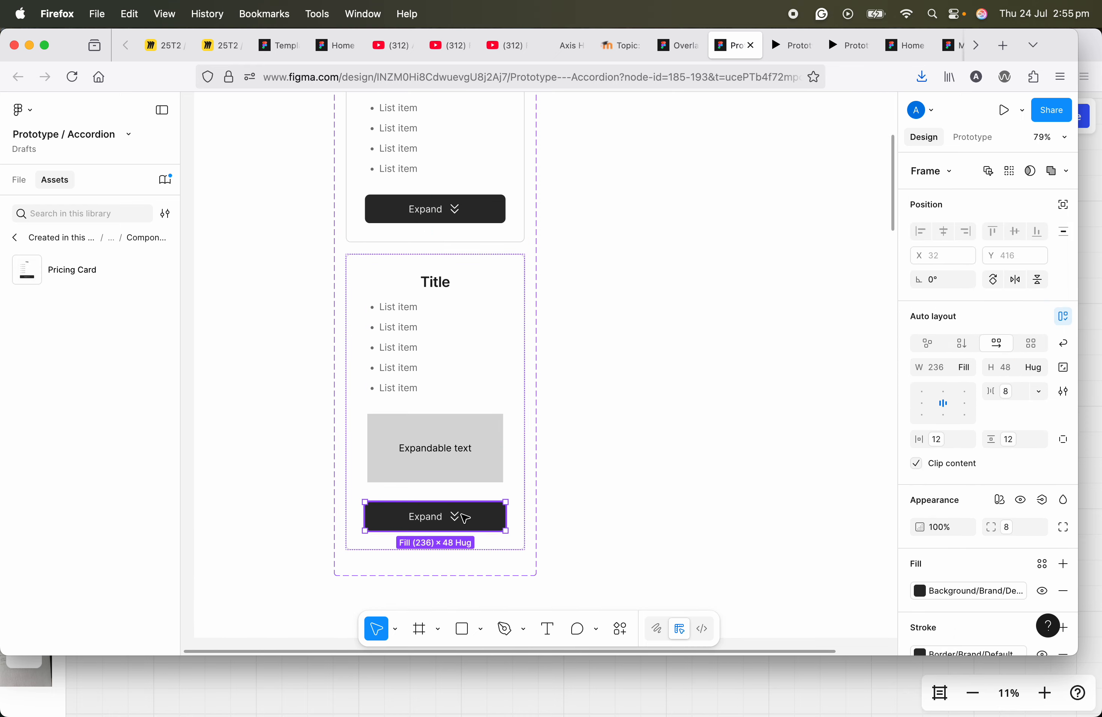
Step: Add an On tap interaction to Variant2's button with the Change to action targeting Default
click(964, 139)
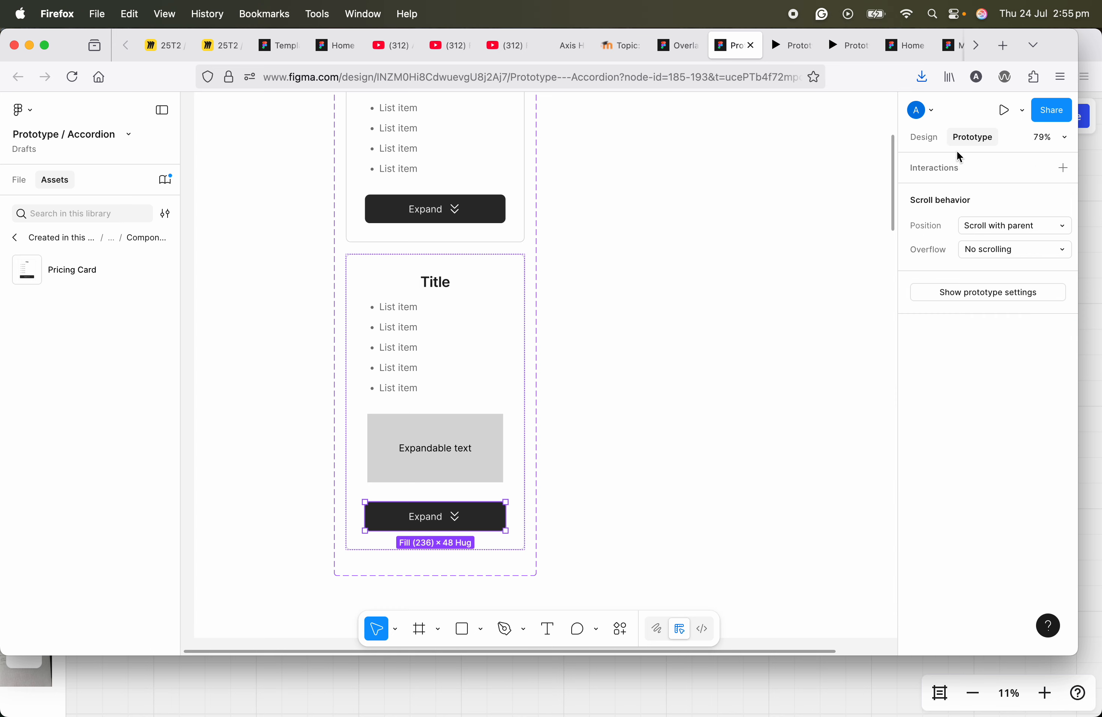
click(1065, 168)
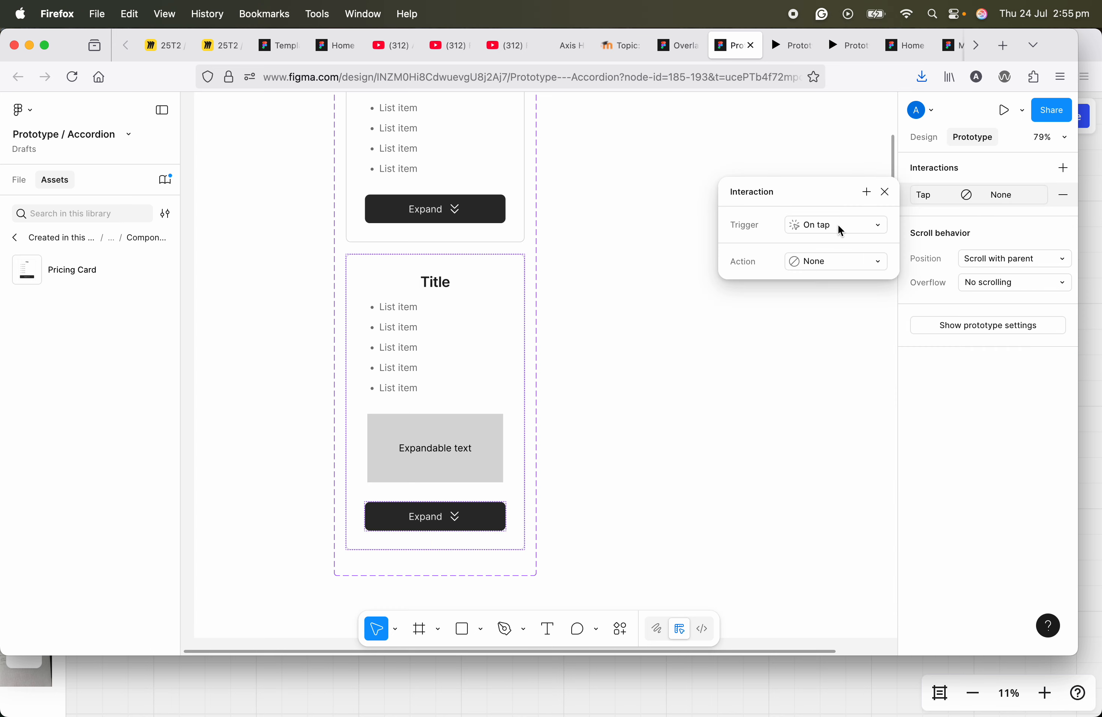
click(842, 269)
click(859, 330)
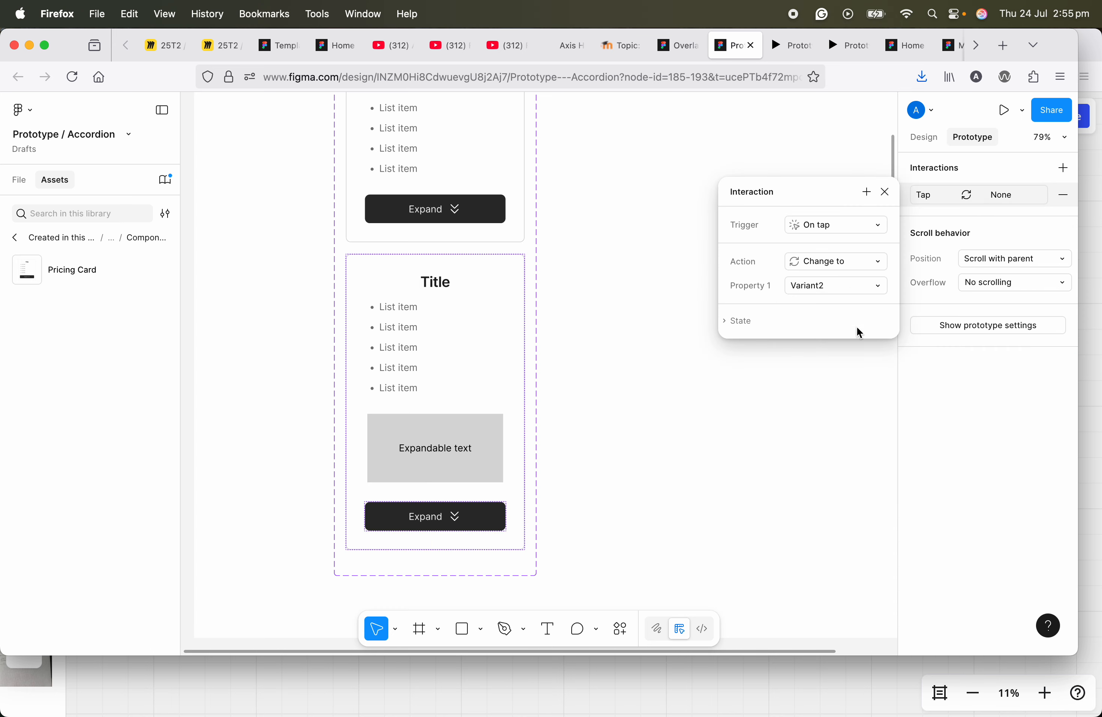
click(843, 286)
click(842, 266)
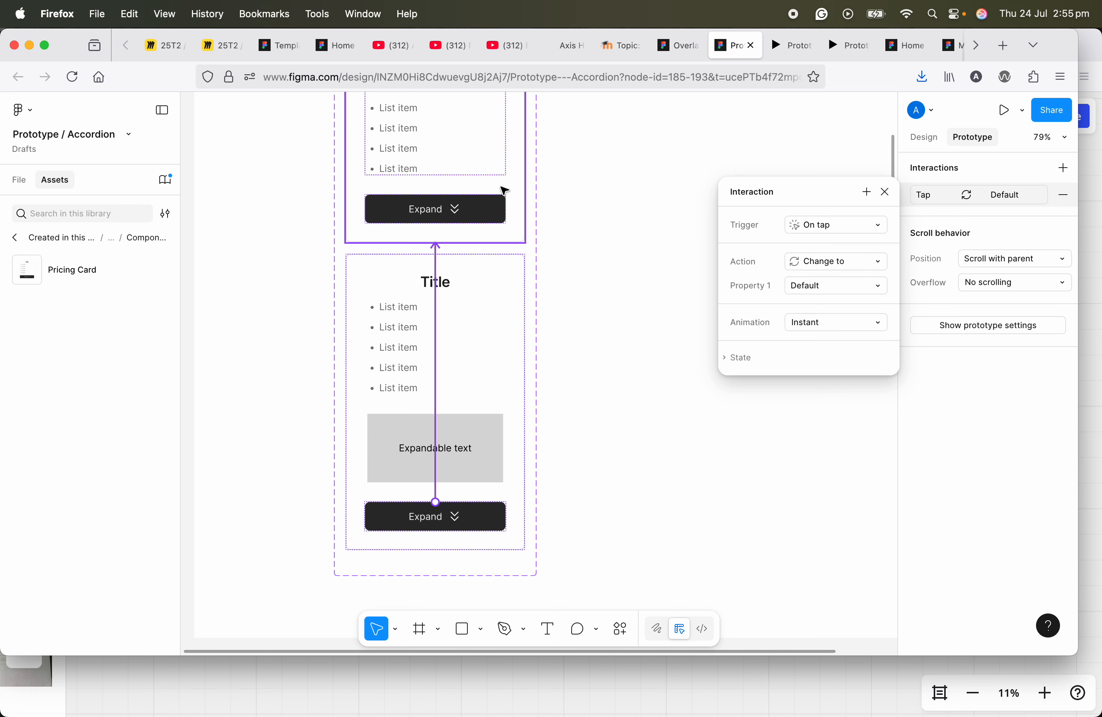
Step: Set the animation of the Variant2 button's tap interaction to Smart animate and close its settings
click(833, 322)
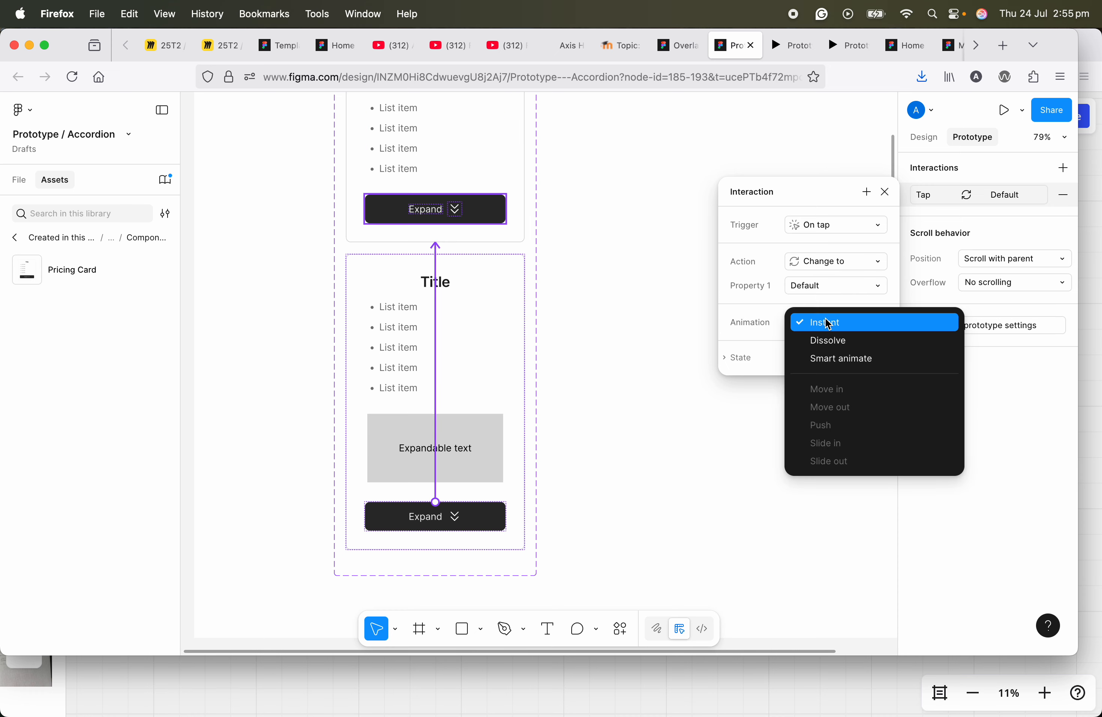
click(826, 356)
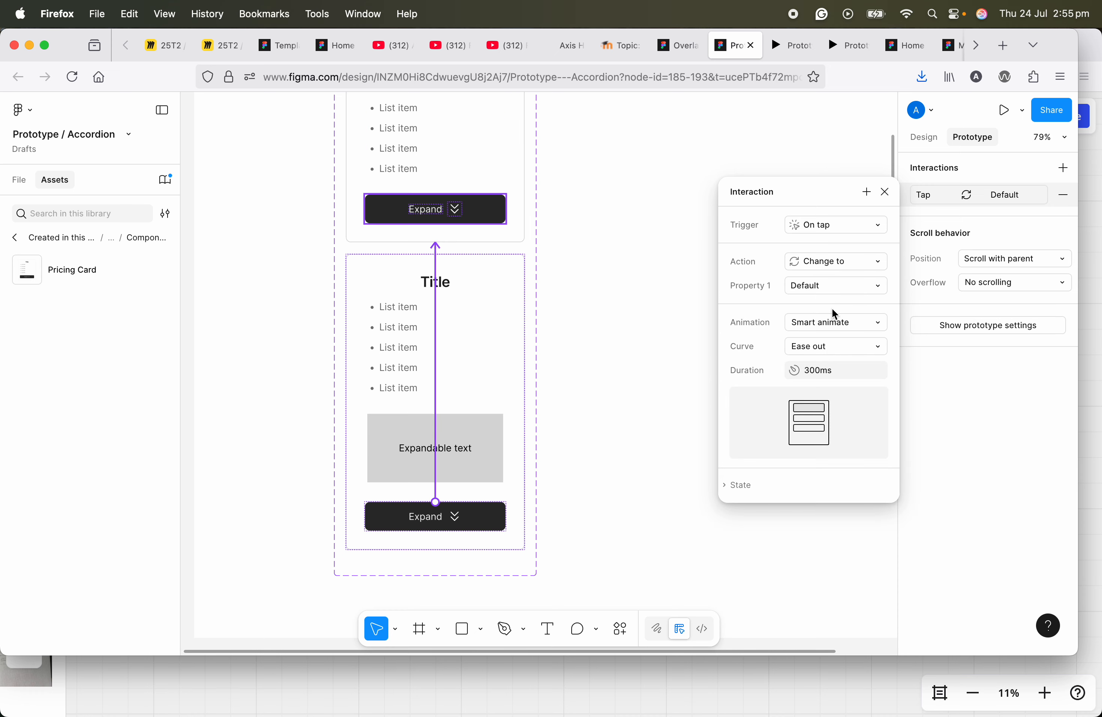
click(887, 192)
Step: Change the label of Variant2's button to "Close"
scroll(442, 516, up, 5)
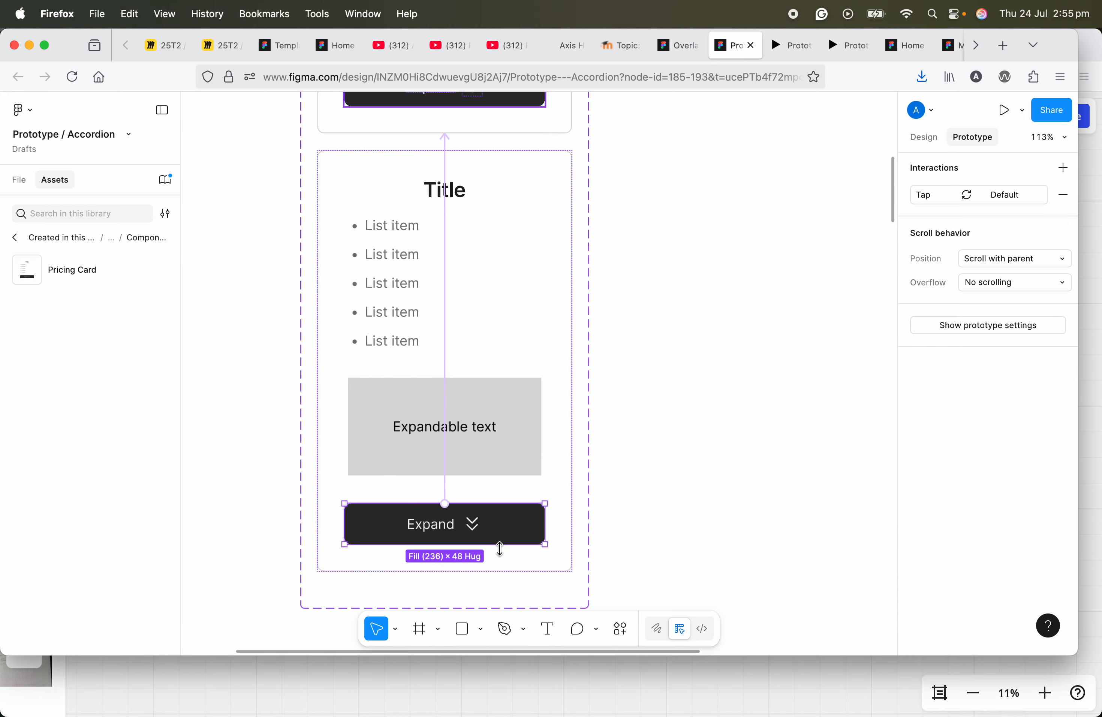
scroll(458, 511, down, 5)
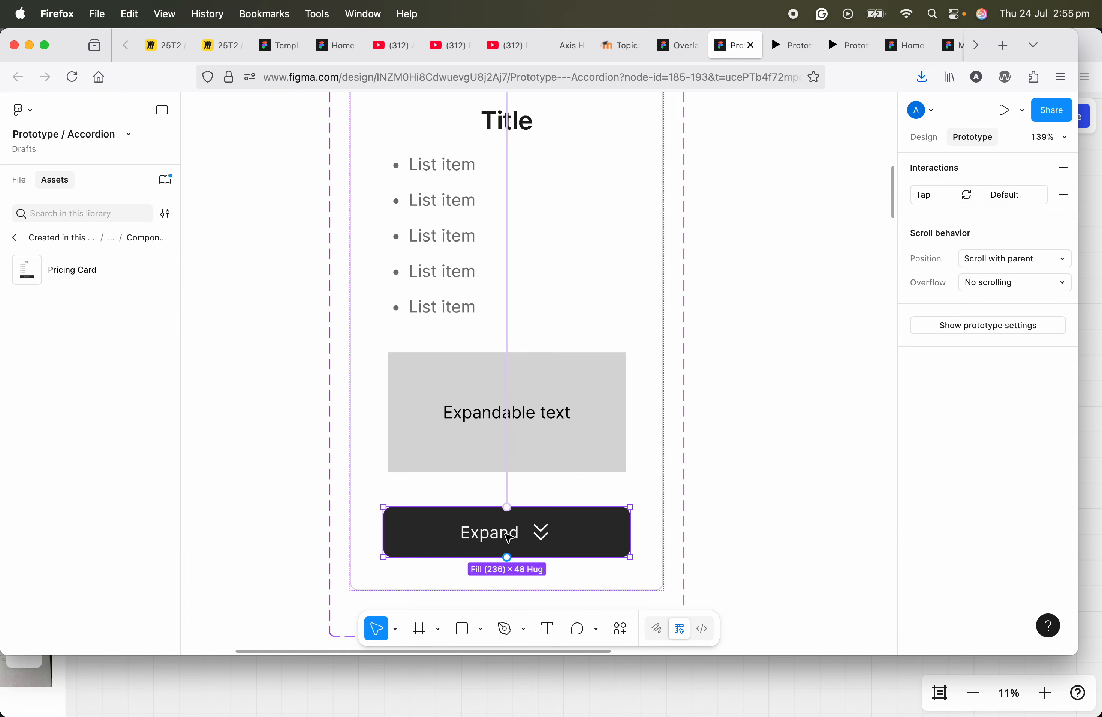
double_click(507, 537)
double_click(504, 536)
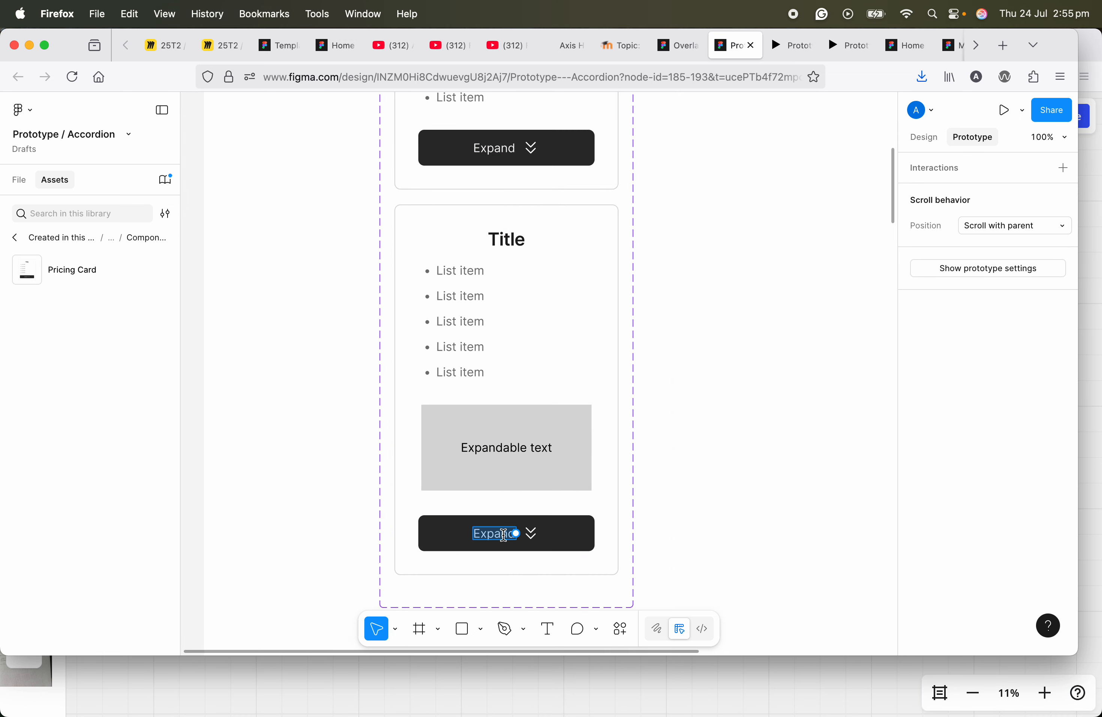
key(BackSpace)
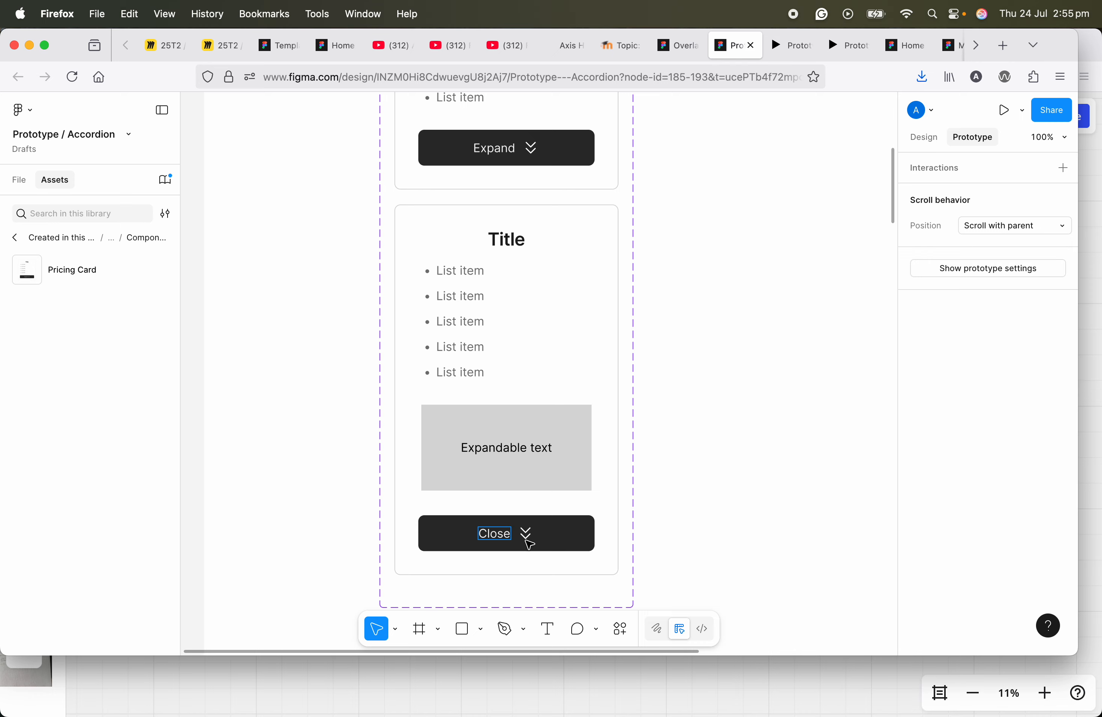
Step: Rotate the chevron icon in Variant2's Close button to 180°
click(526, 533)
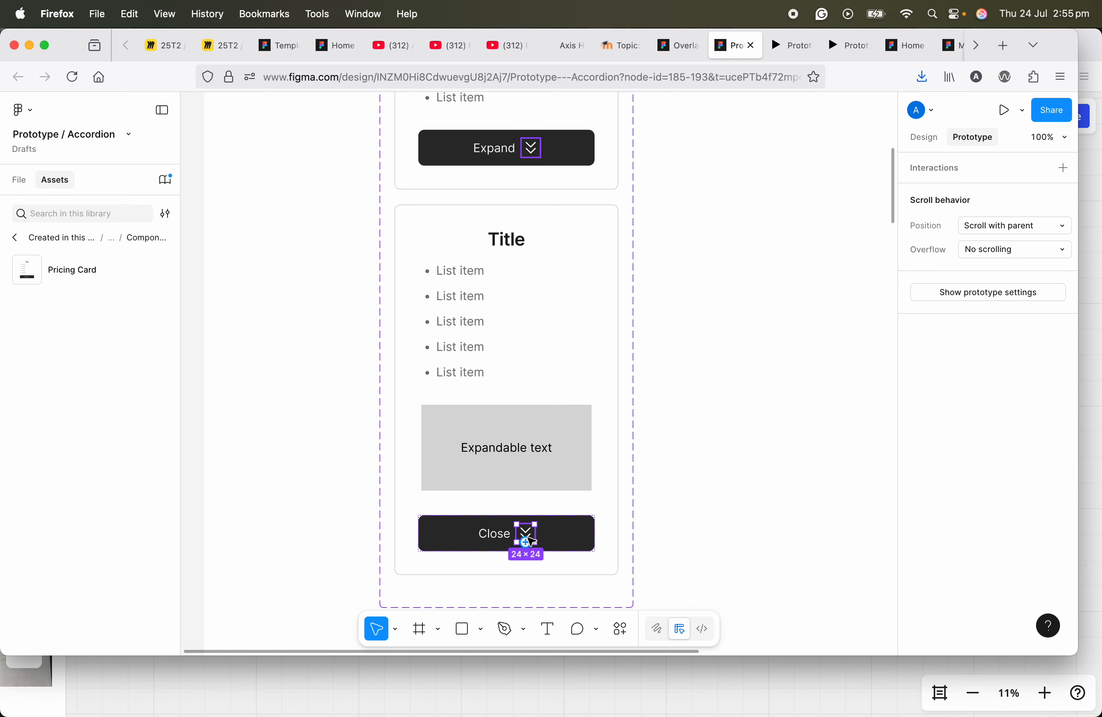
click(922, 138)
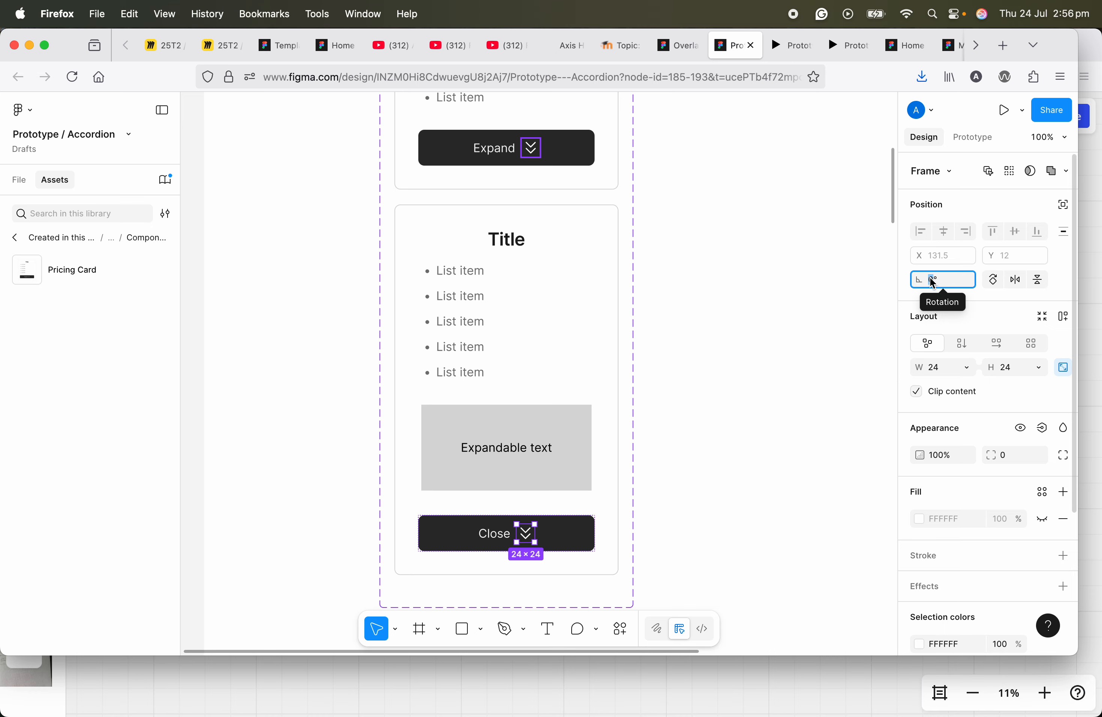
text(180)
key(Return)
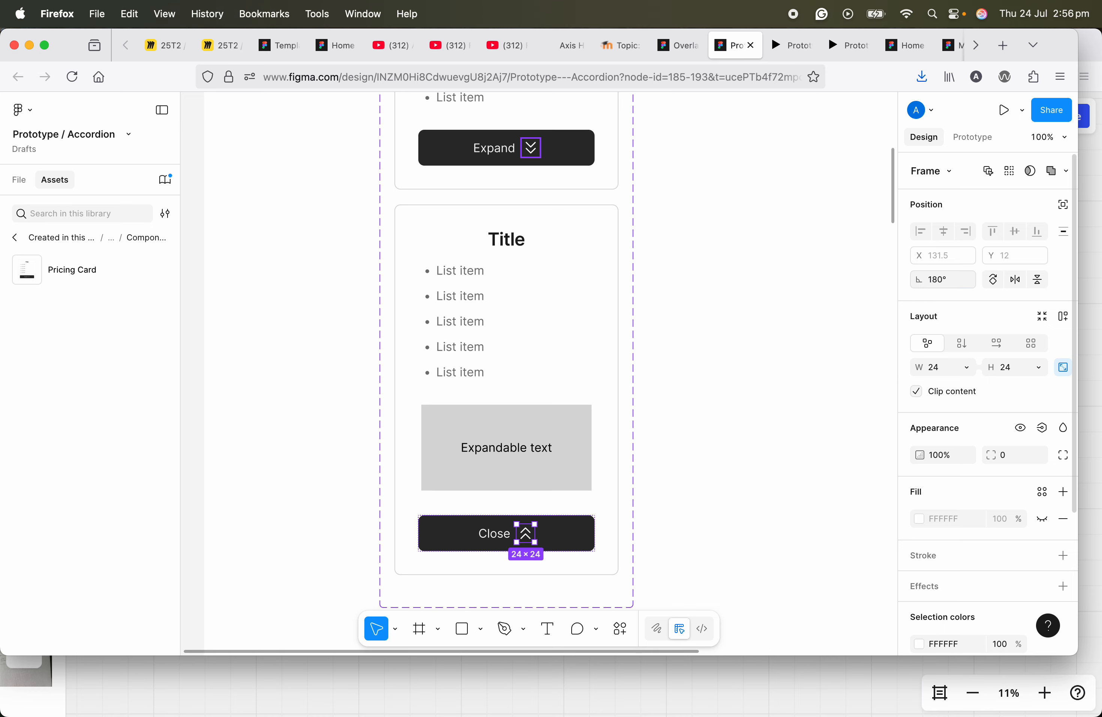
Step: Select the Home frame and present it as a prototype
scroll(713, 273, down, 5)
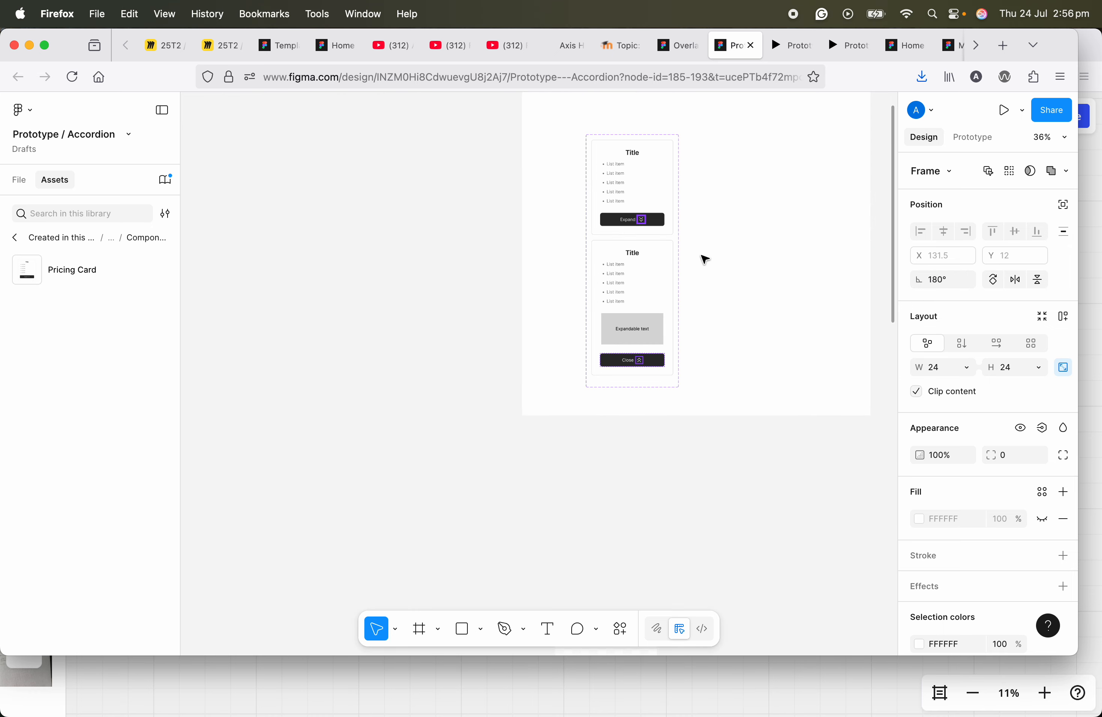
scroll(665, 513, down, 5)
click(501, 407)
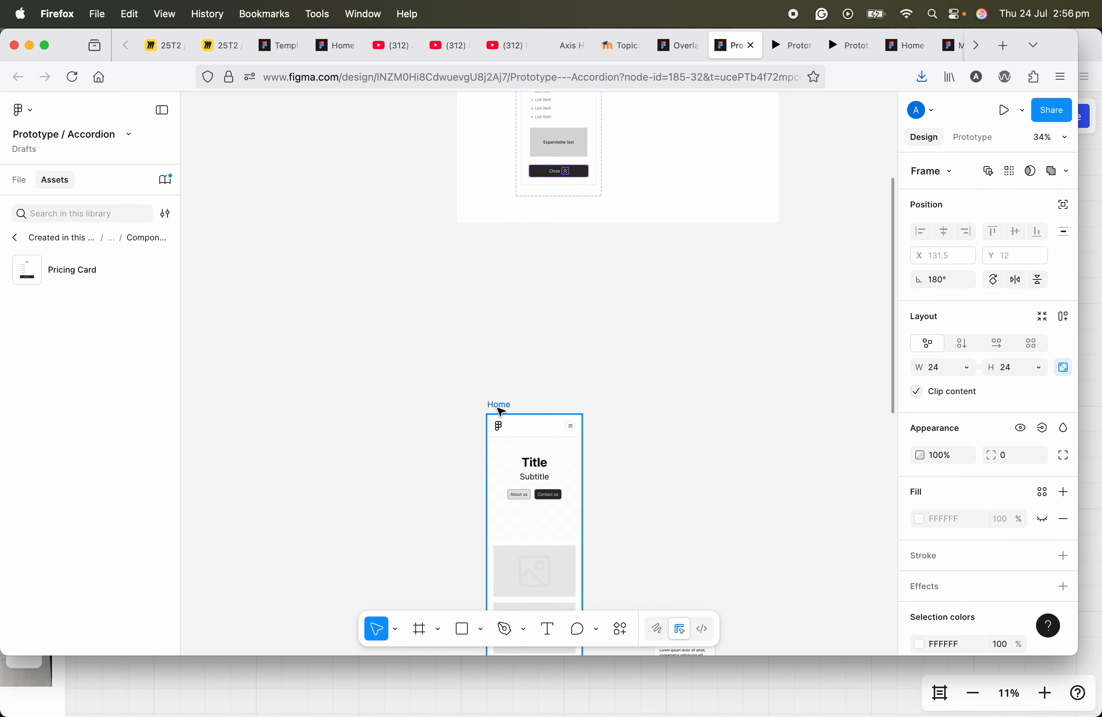
click(1003, 110)
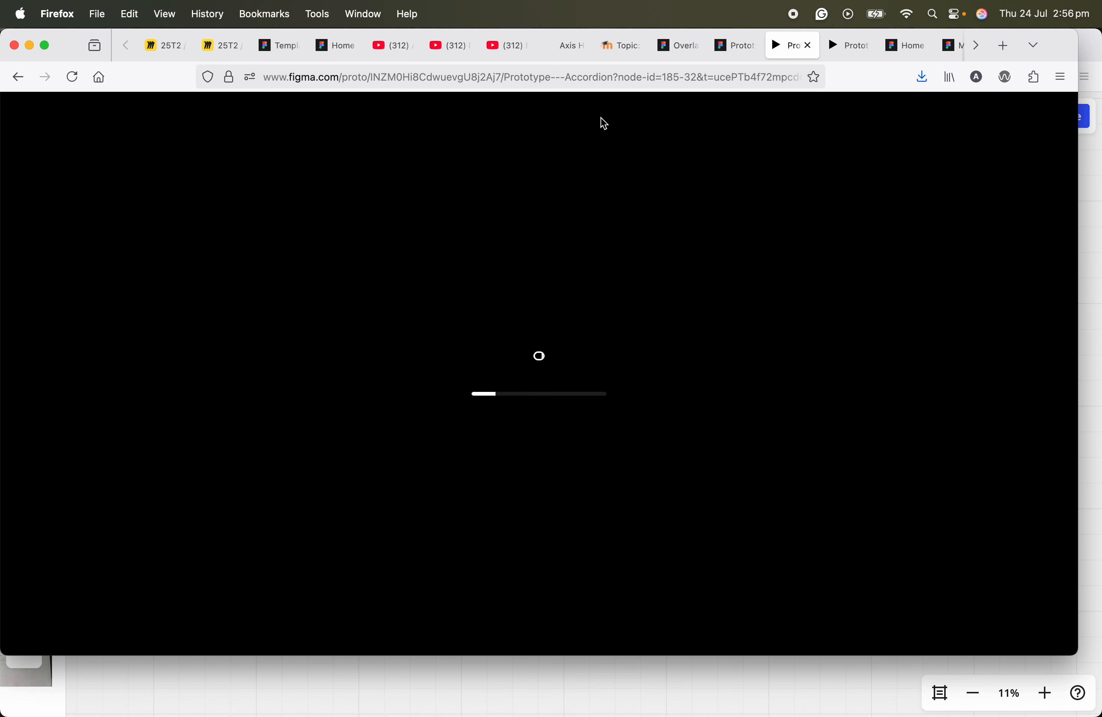
Step: Test expanding and closing the pricing card twice in the running Home prototype
scroll(544, 389, down, 10)
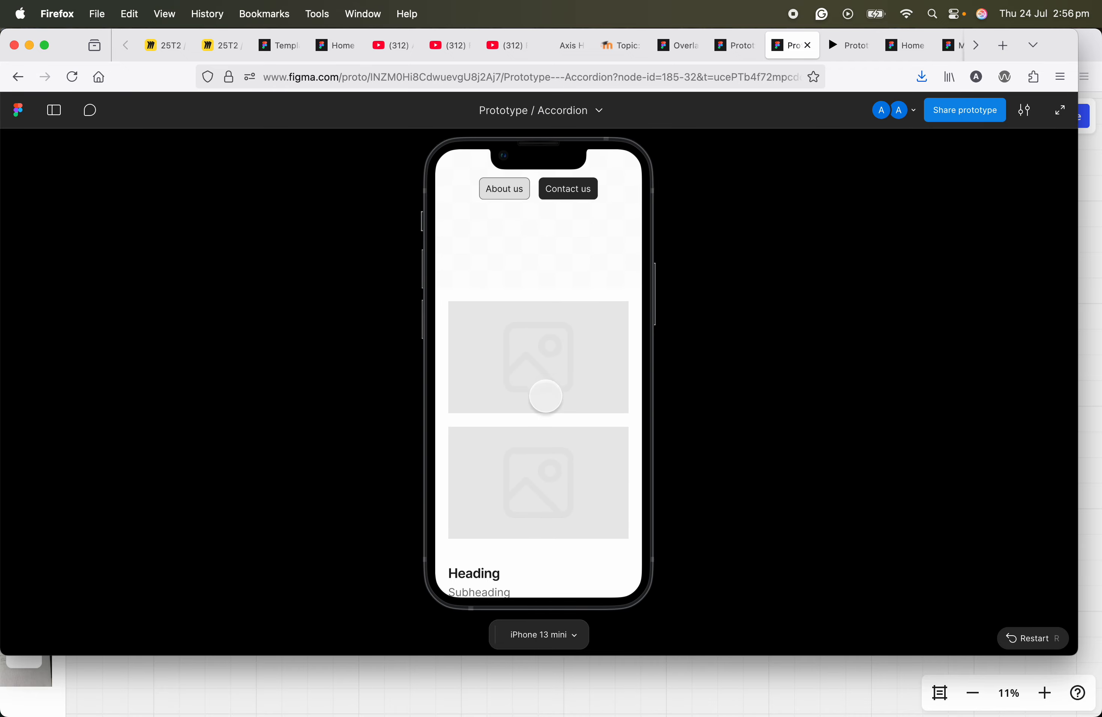
scroll(567, 435, down, 5)
click(563, 401)
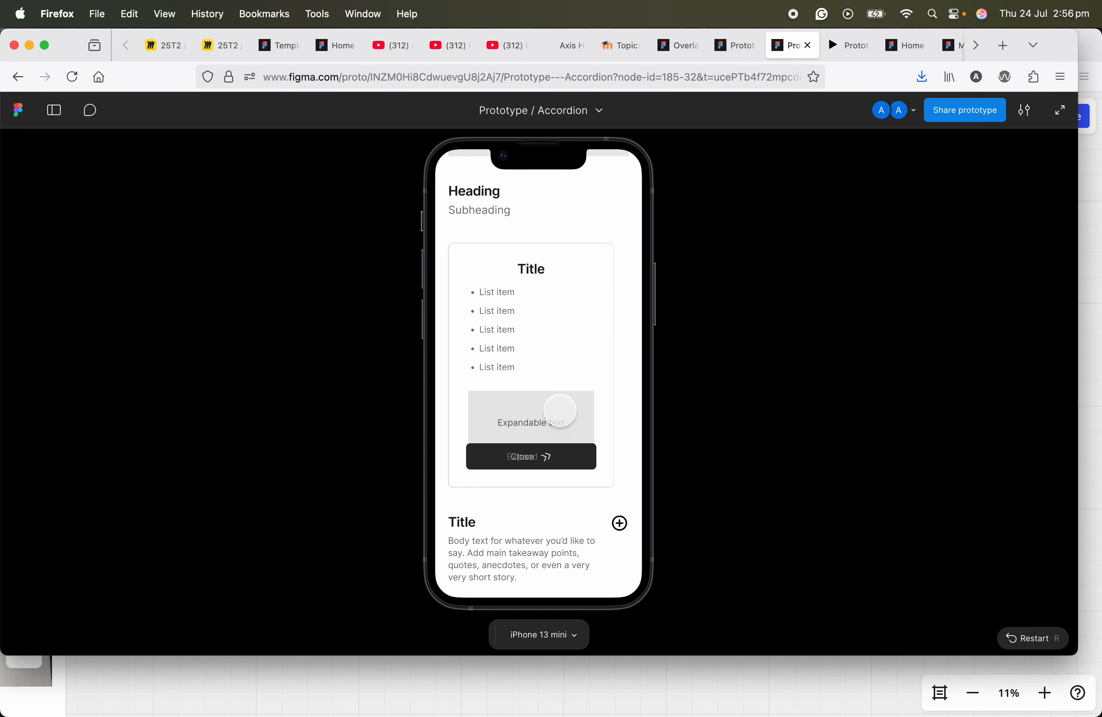
click(548, 489)
click(553, 406)
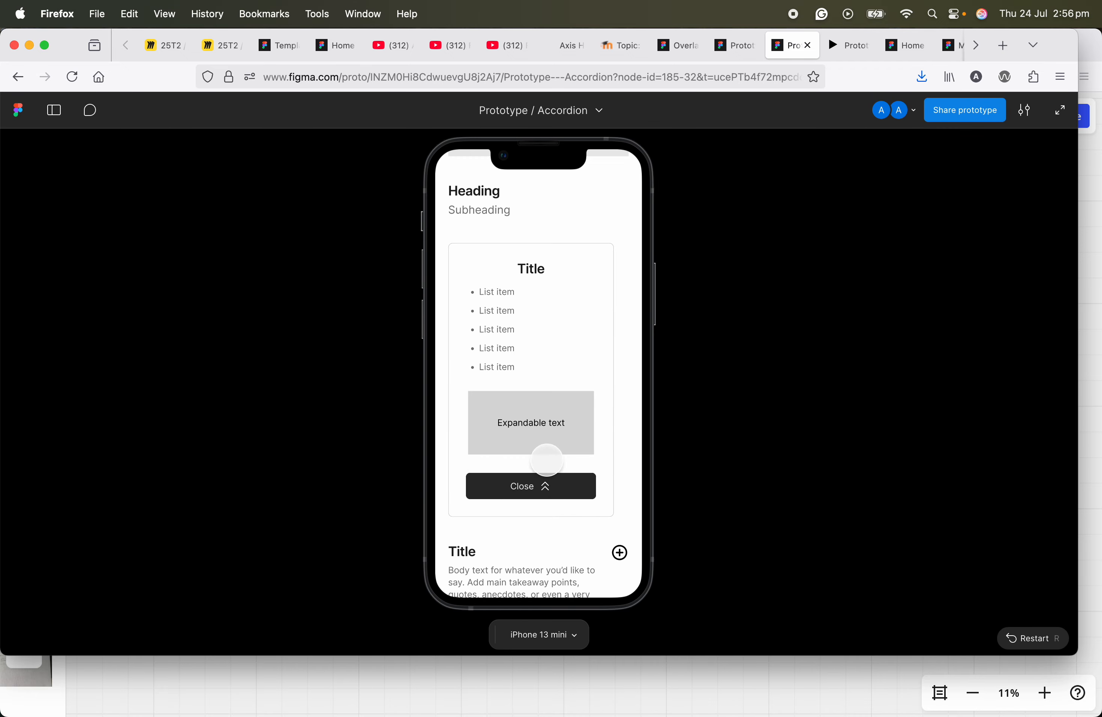
click(544, 485)
scroll(571, 386, down, 2)
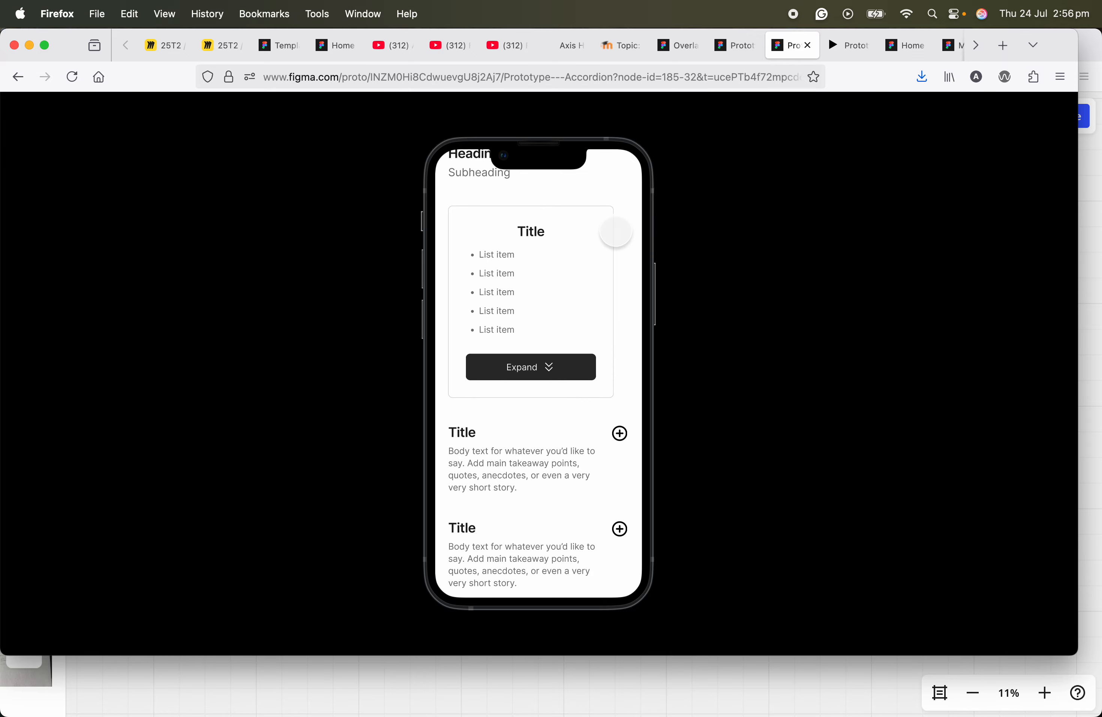
Step: Return to the Accordion design file and remove auto layout from the Home section frame that contains the pricing card
click(743, 50)
scroll(649, 458, down, 8)
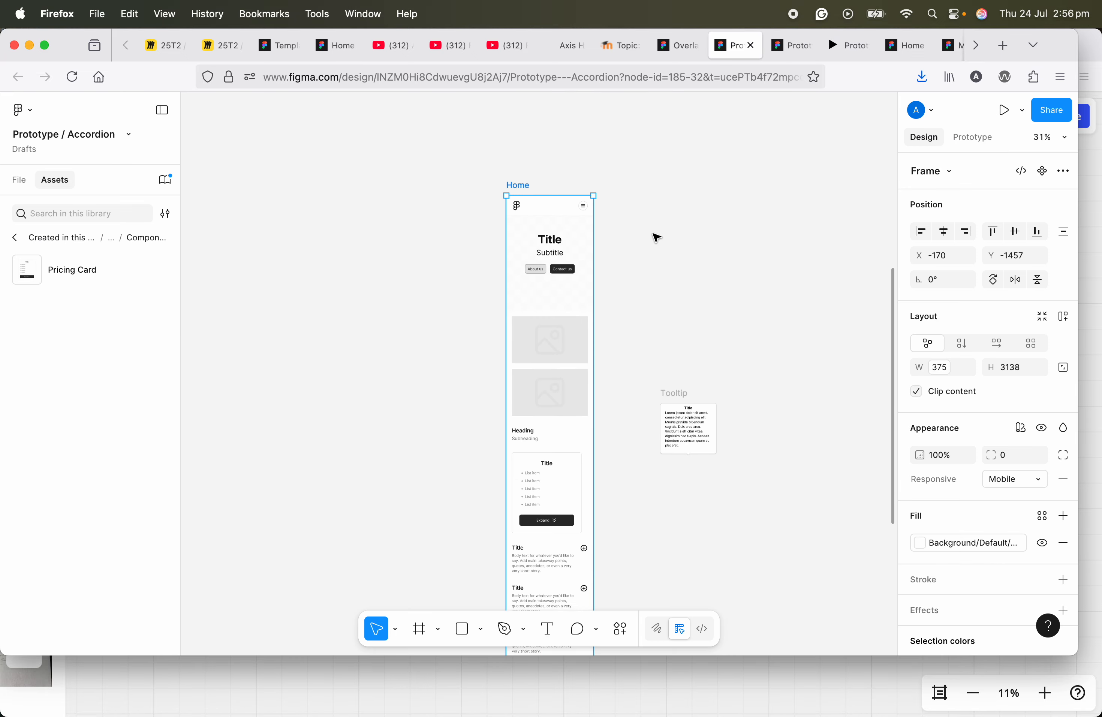
scroll(608, 287, down, 2)
click(558, 256)
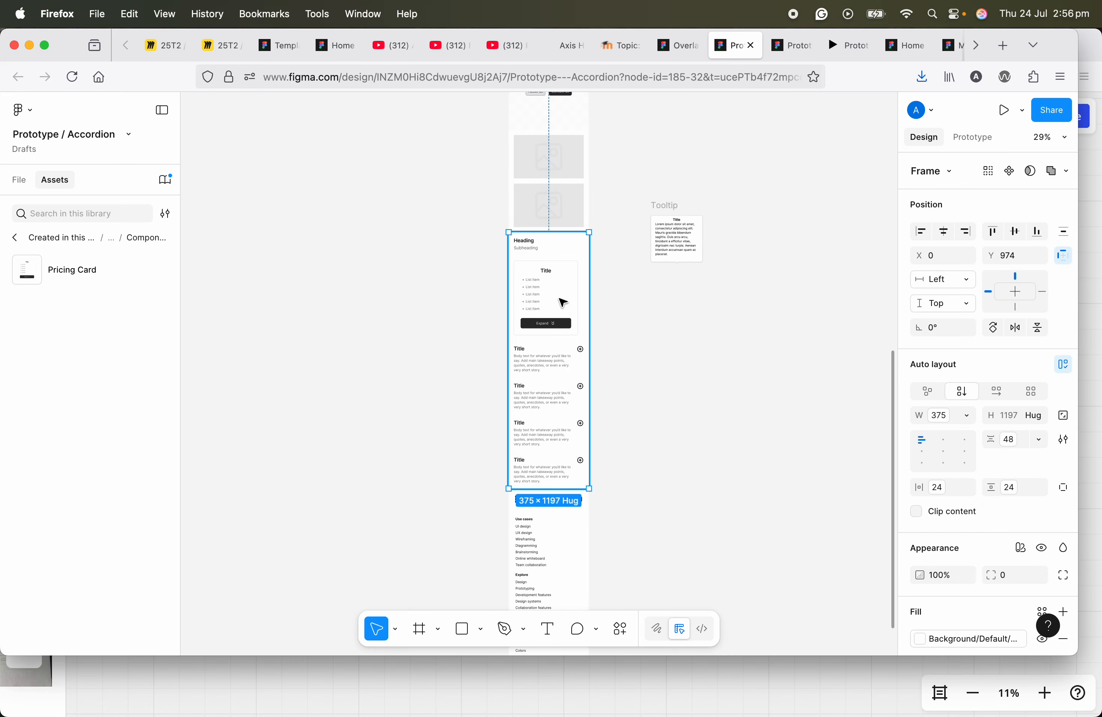
scroll(545, 354, up, 2)
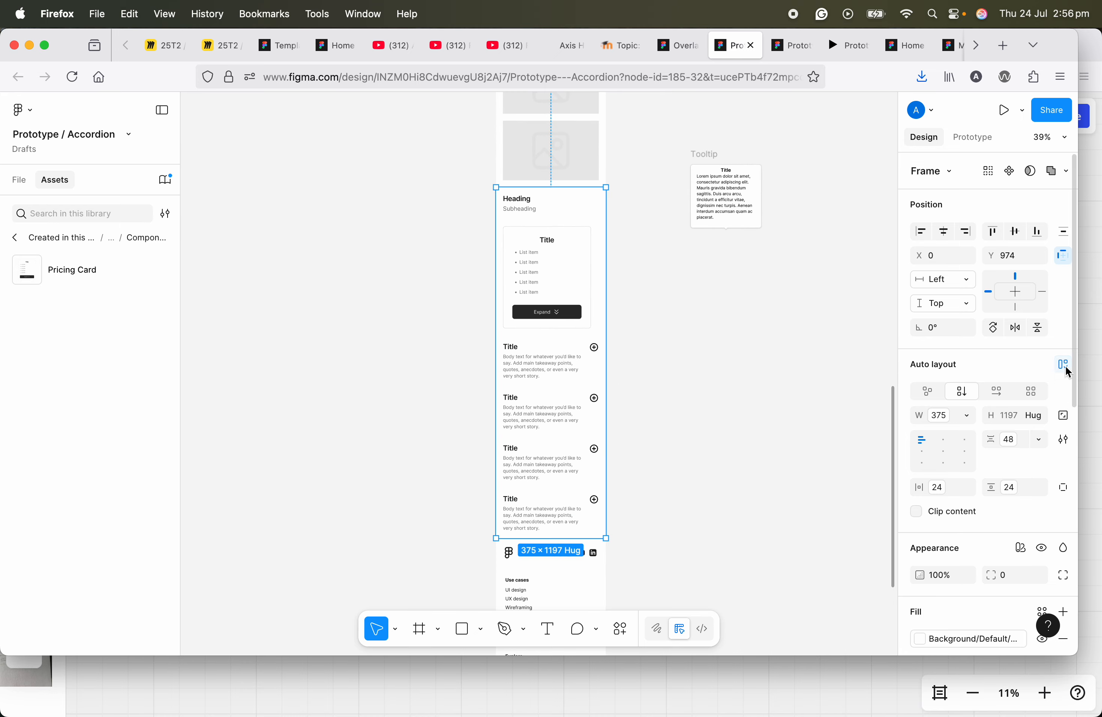
scroll(554, 214, up, 3)
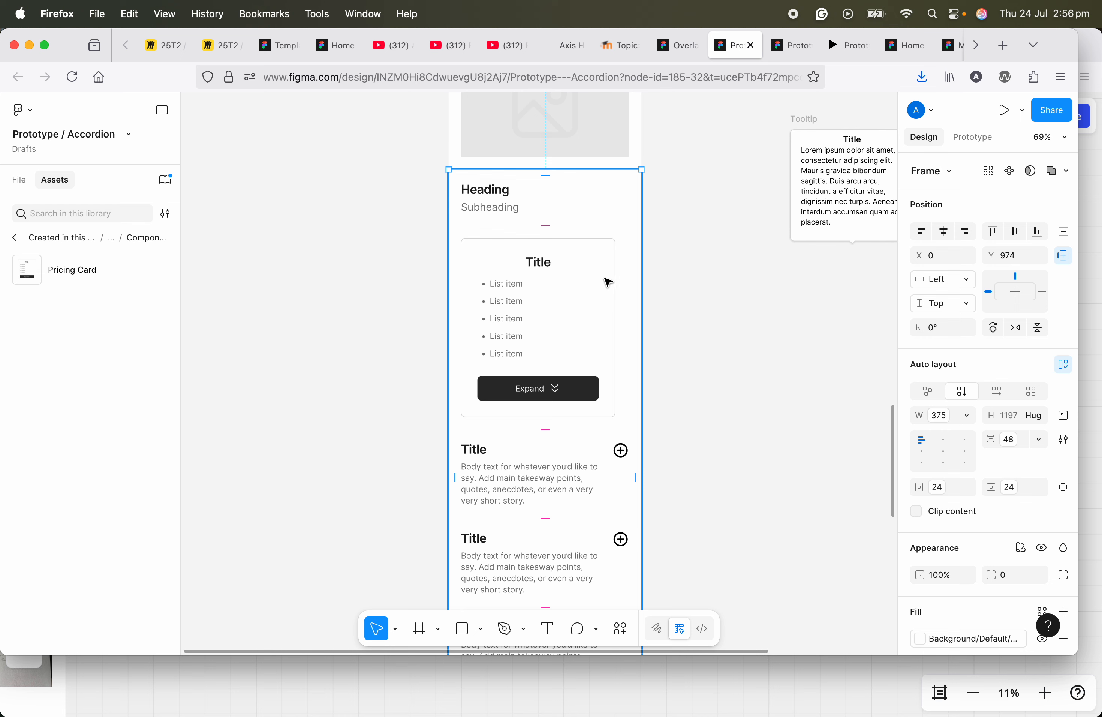
click(1065, 369)
Step: Present the prototype again and check how the pricing card expands and closes without auto layout on its section
click(1006, 115)
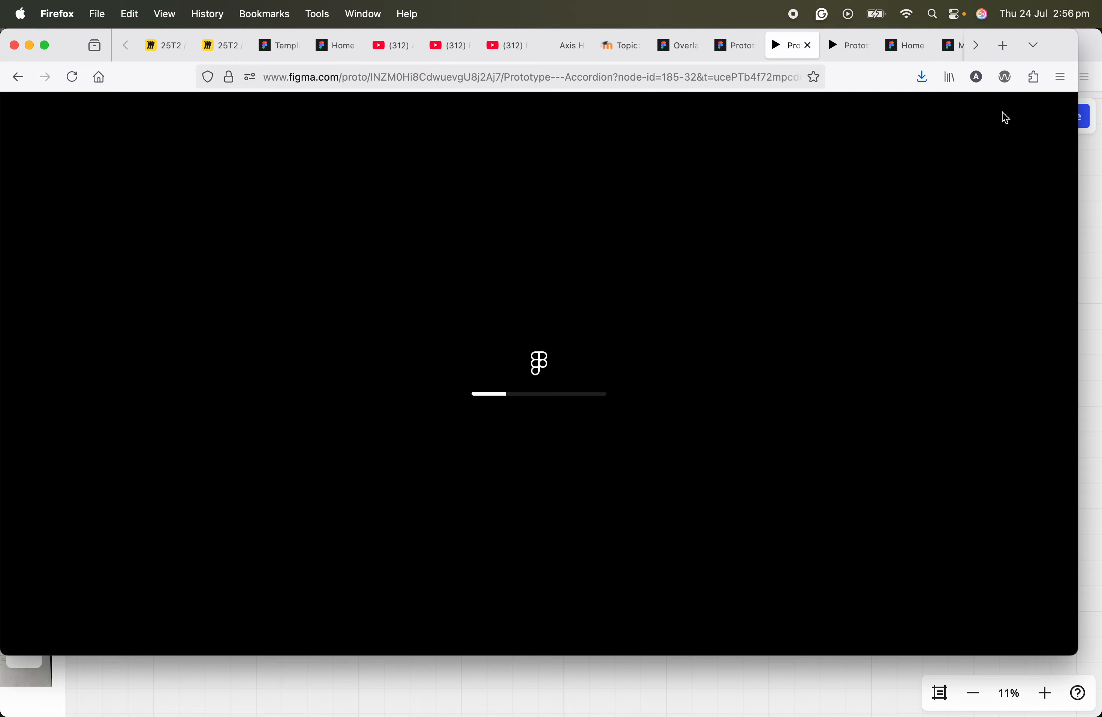
scroll(568, 384, down, 8)
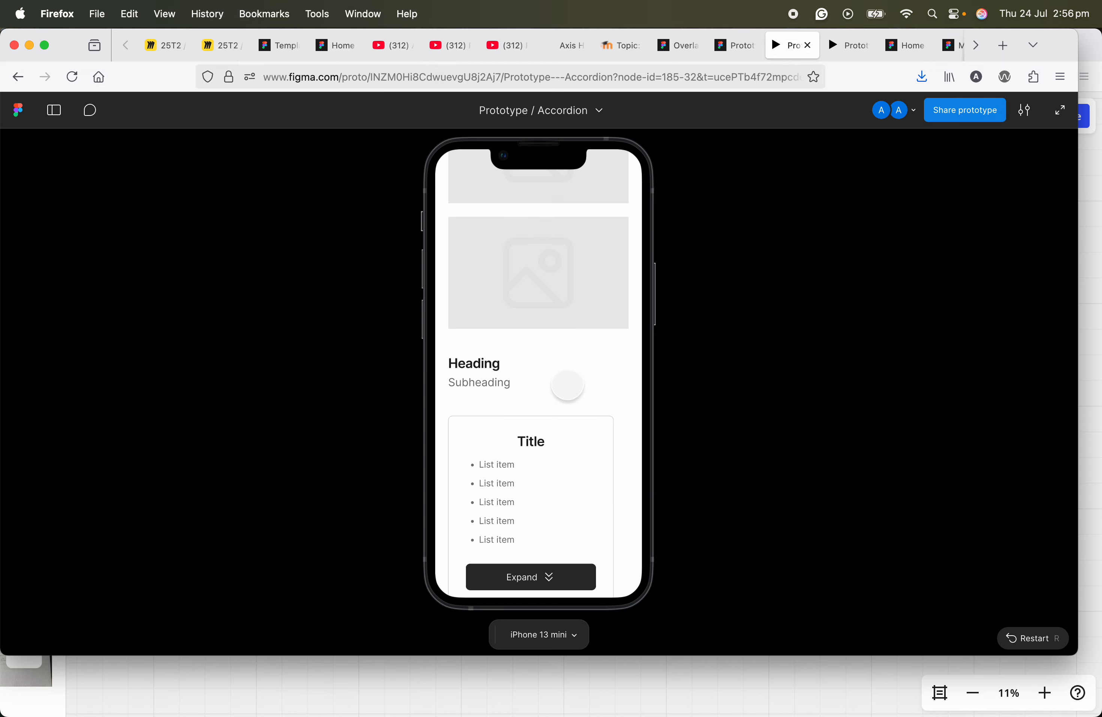
scroll(567, 385, down, 3)
click(546, 423)
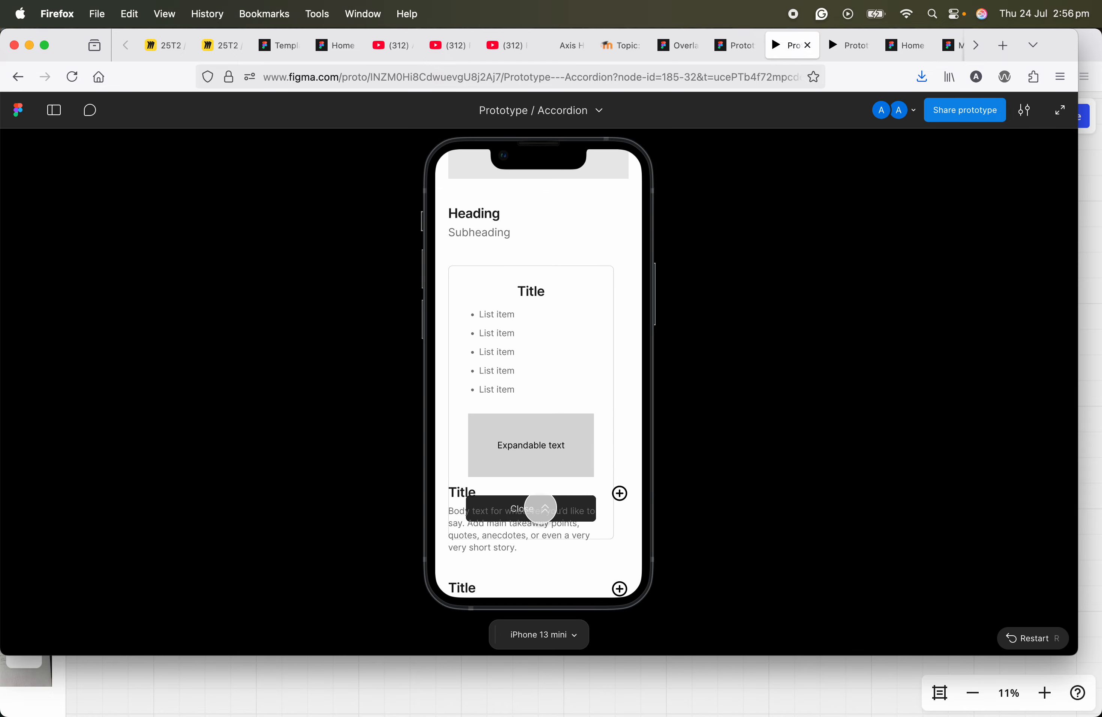
click(541, 509)
click(546, 430)
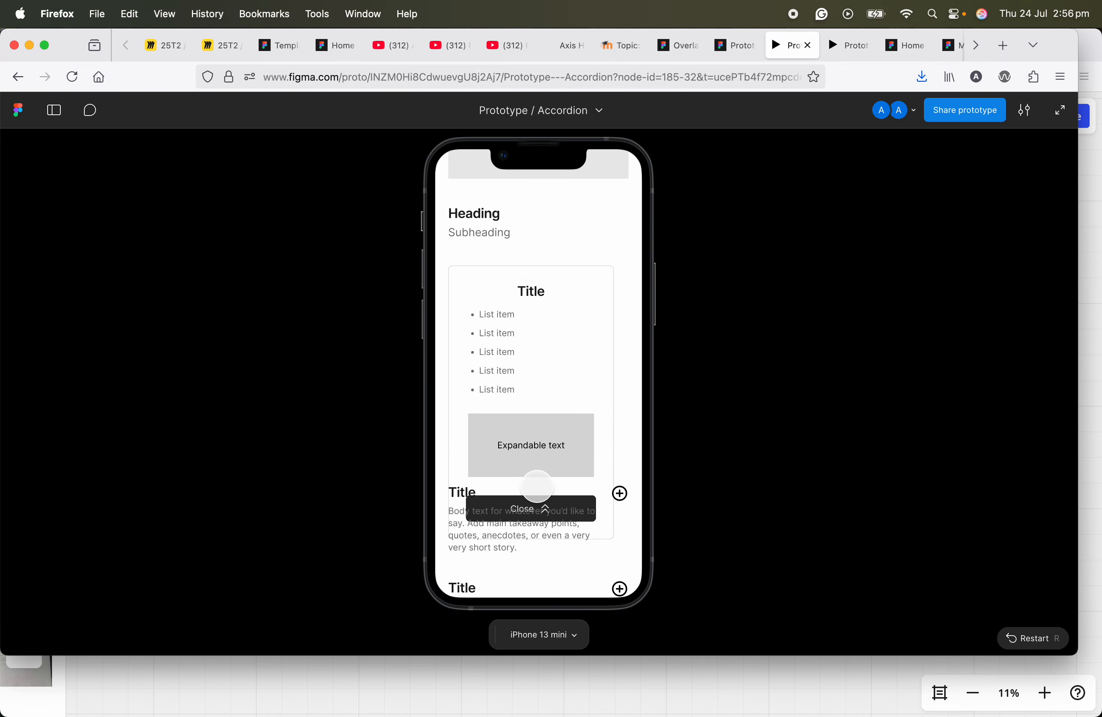
click(539, 509)
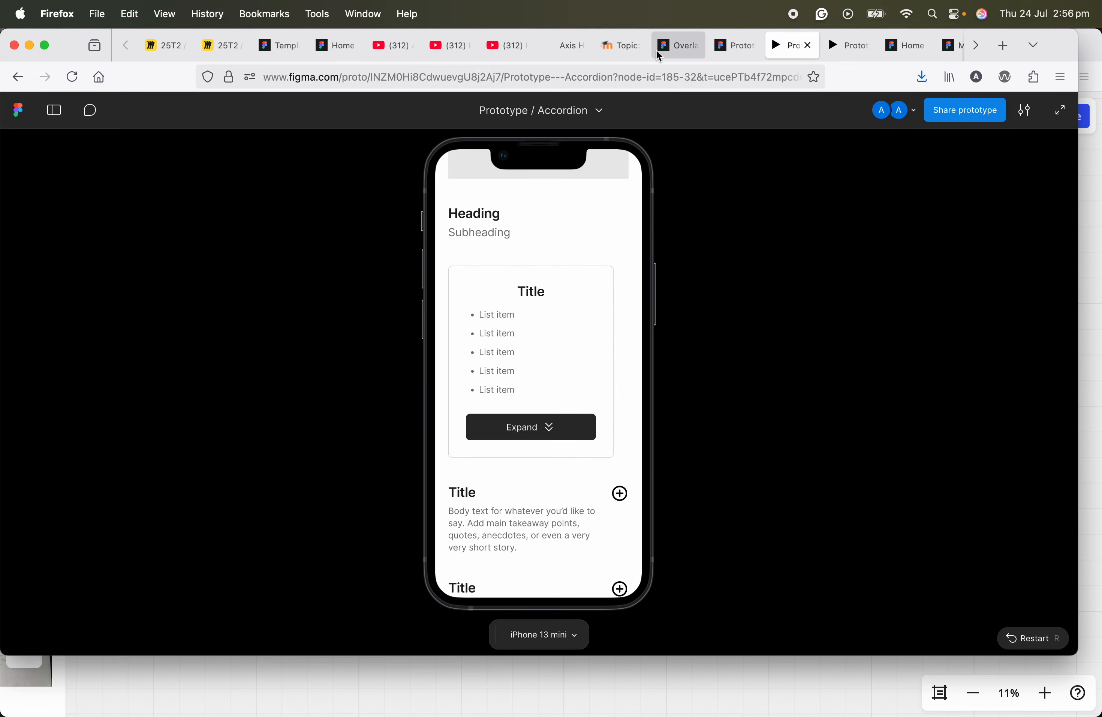
Step: Return to the design file and add auto layout back to the section frame containing the pricing card
click(750, 49)
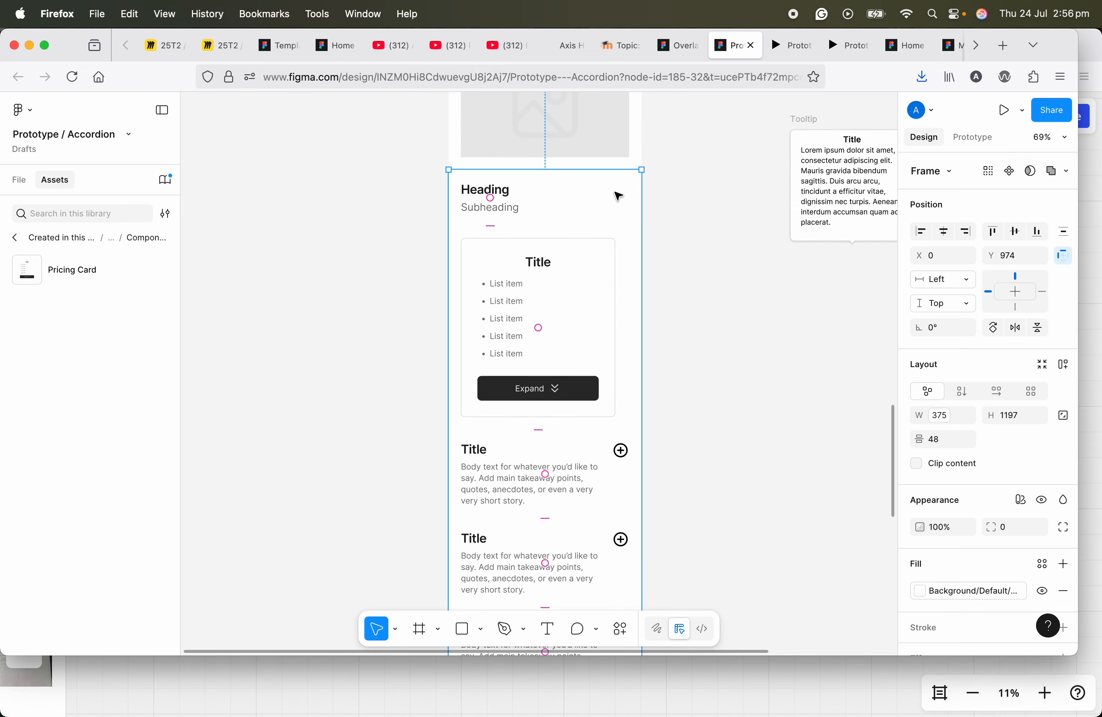
click(1065, 365)
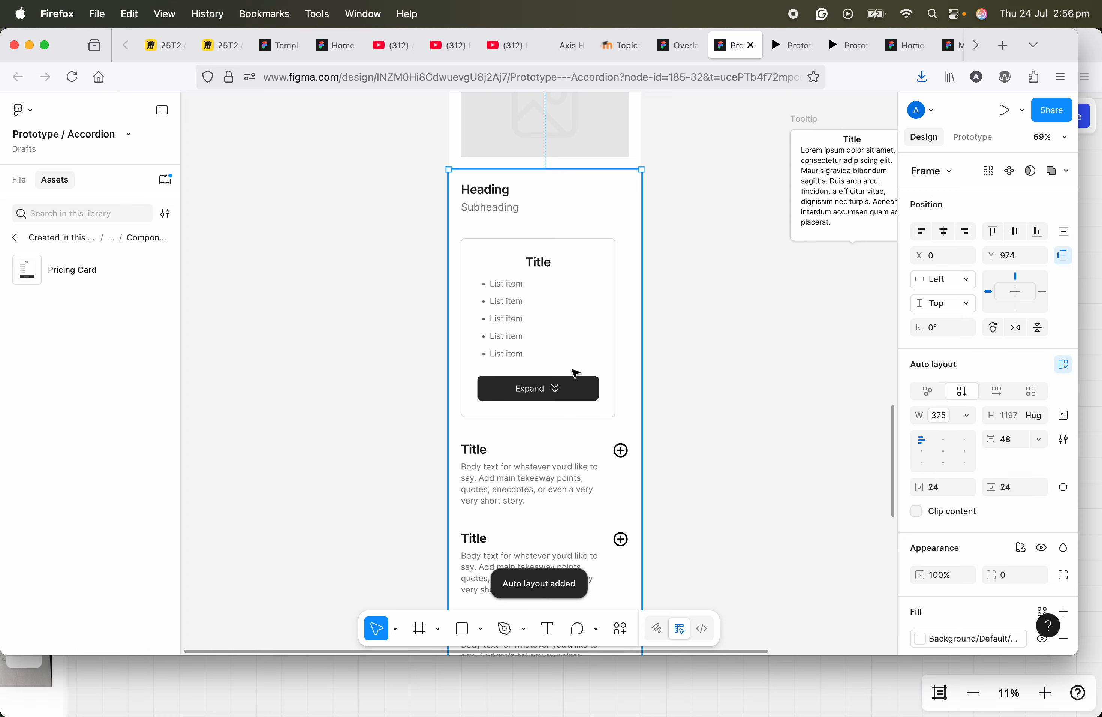
Step: Retest expanding and closing the pricing card in the open prototype, and return to the Home frame in the design file
click(786, 52)
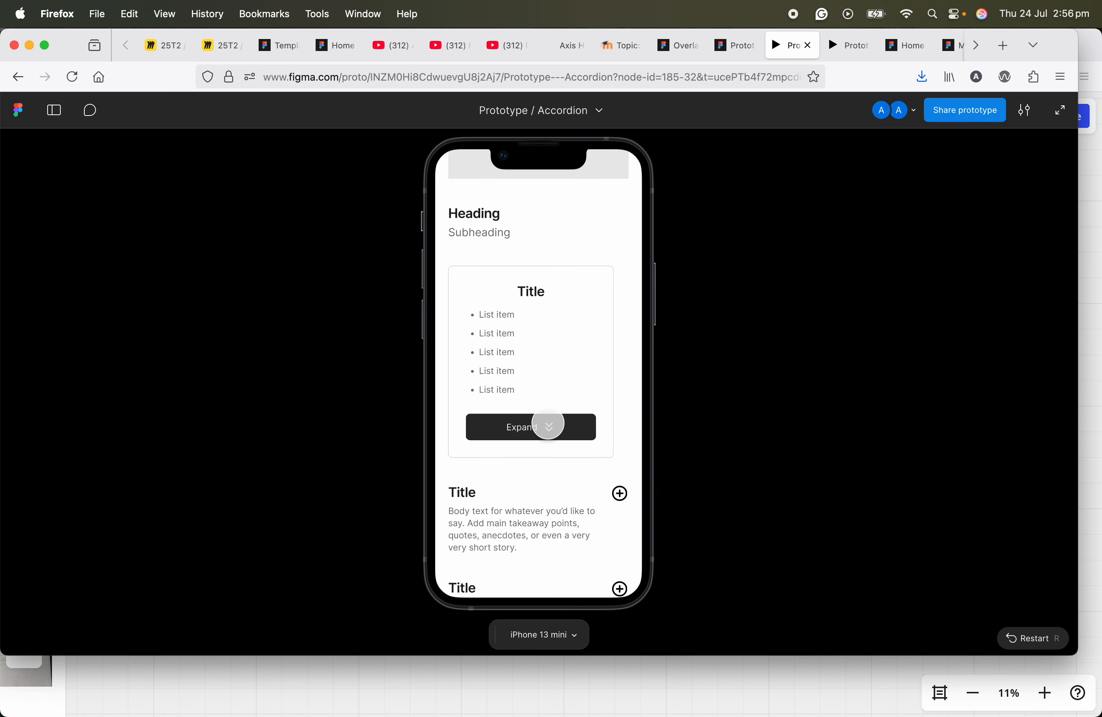
click(546, 424)
click(540, 507)
click(546, 425)
click(556, 512)
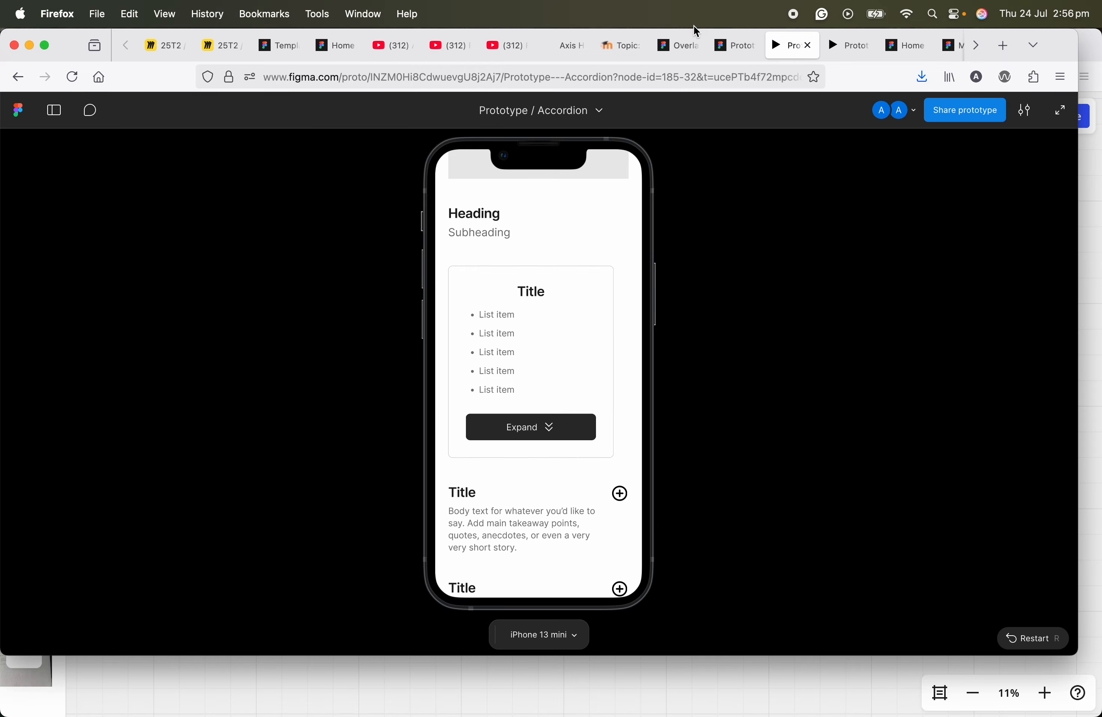
click(744, 47)
scroll(583, 304, down, 5)
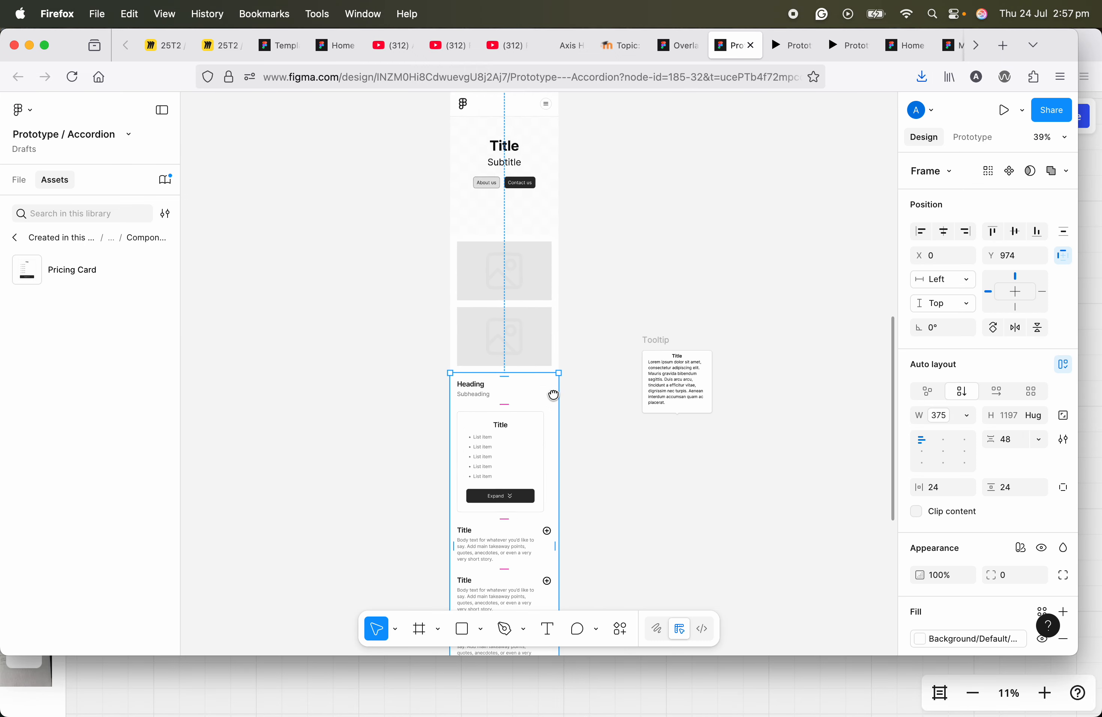
scroll(590, 242, up, 2)
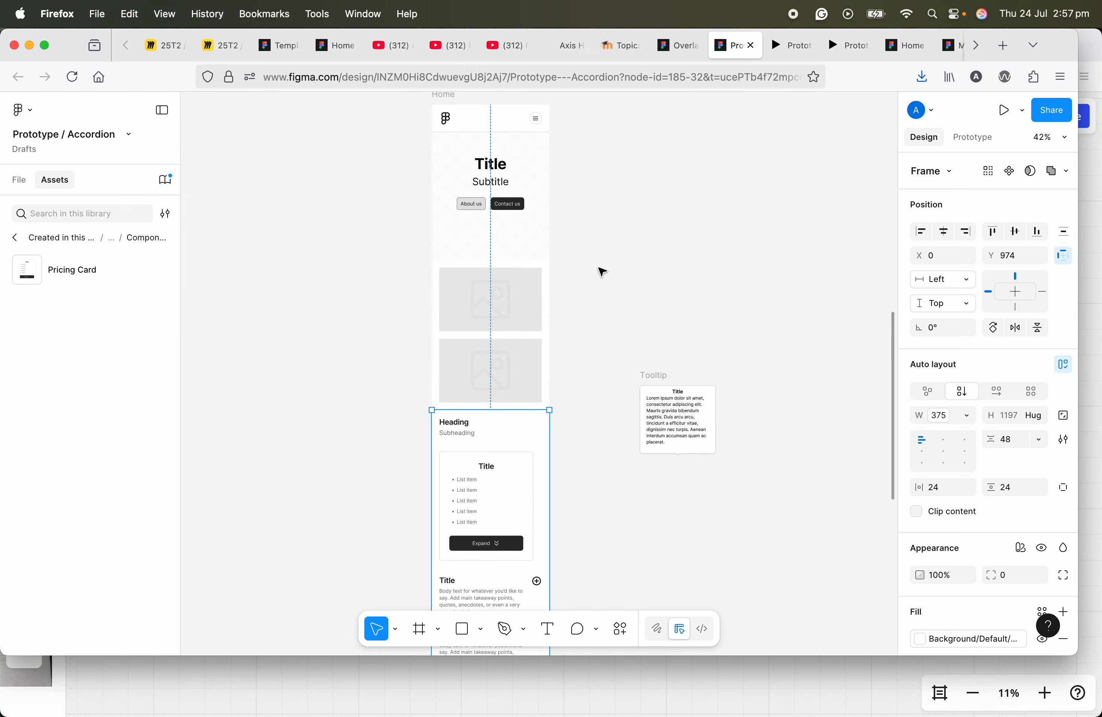